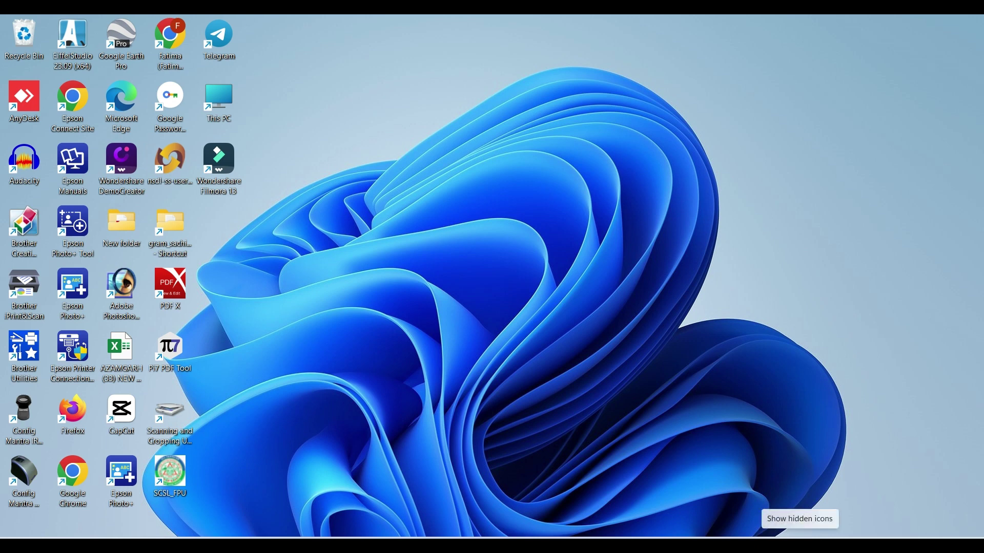
Open the NSDL PAAM login page in Chrome from the hidden system tray's NSDL icon.
{"action": "left_click", "coordinate": [801, 546]}
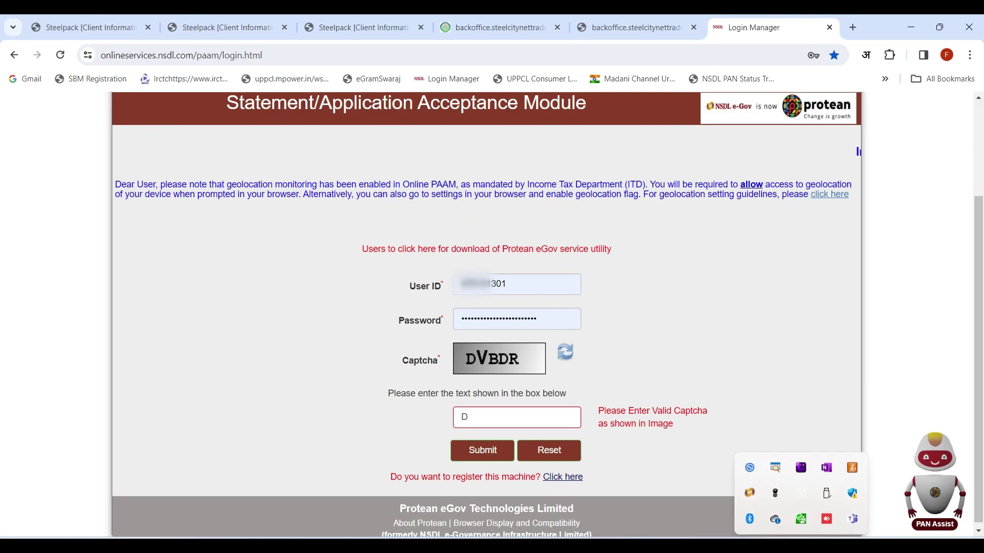
{"action": "left_click", "coordinate": [344, 481]}
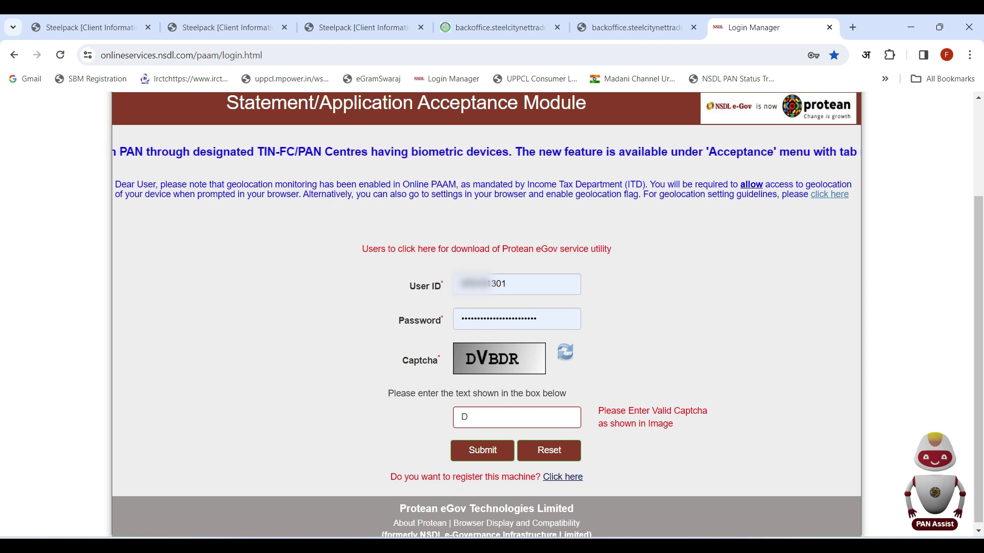
Finish the captcha to match the image and submit the PAAM login.
{"action": "type", "text": "VBDR"}
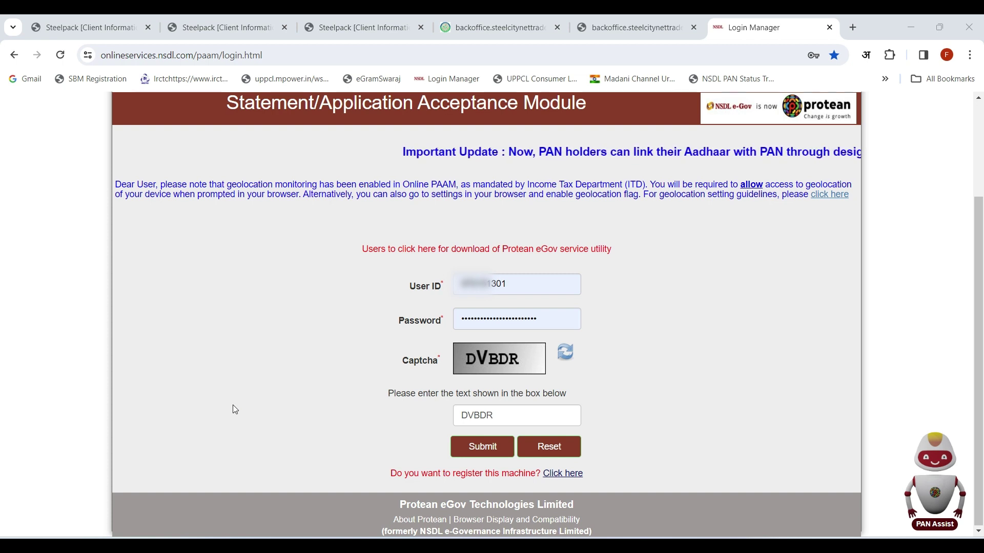
{"action": "left_click", "coordinate": [472, 451]}
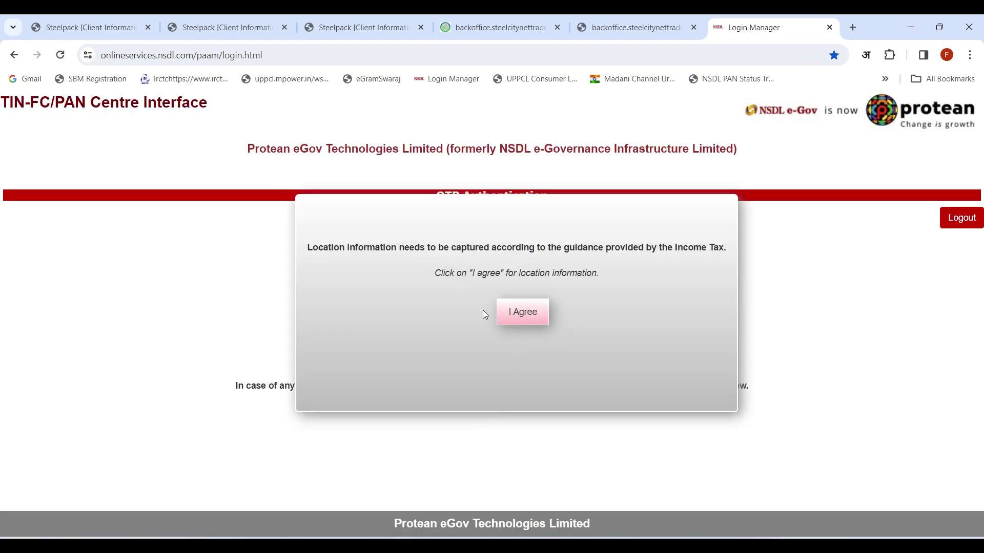
Agree to location capture, verify by mobile OTP, and enter the Statement/Application Acceptance Module.
{"action": "left_click", "coordinate": [524, 316]}
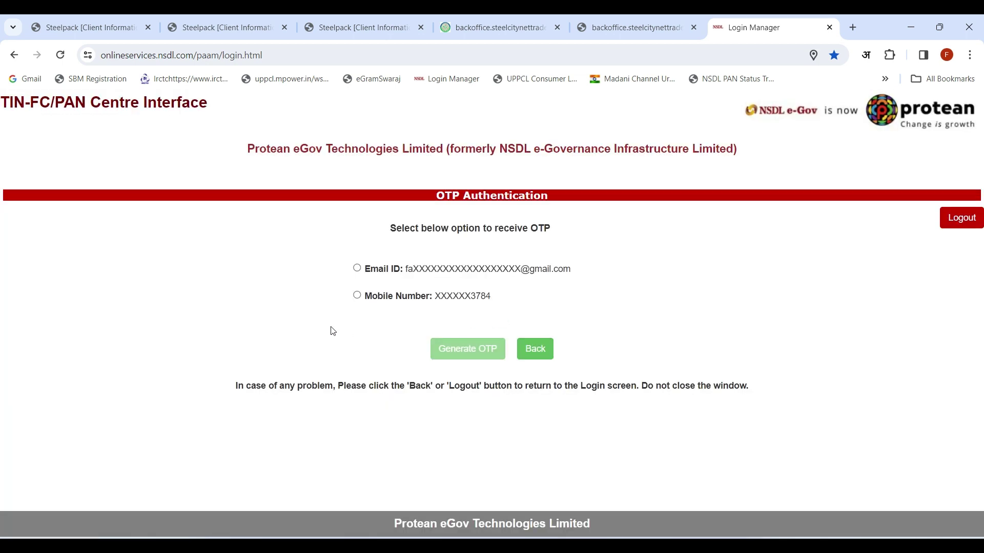
{"action": "left_click", "coordinate": [357, 295]}
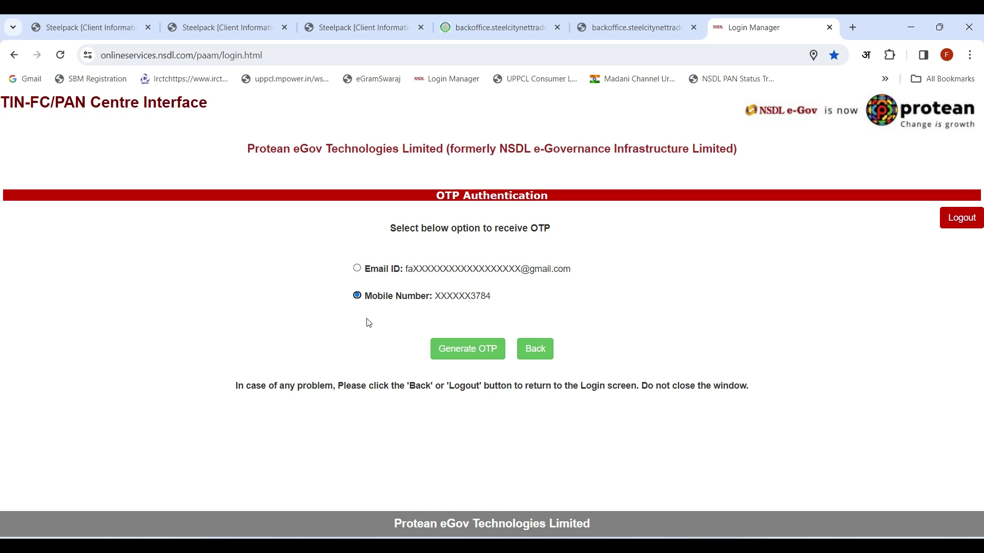
{"action": "left_click", "coordinate": [460, 353]}
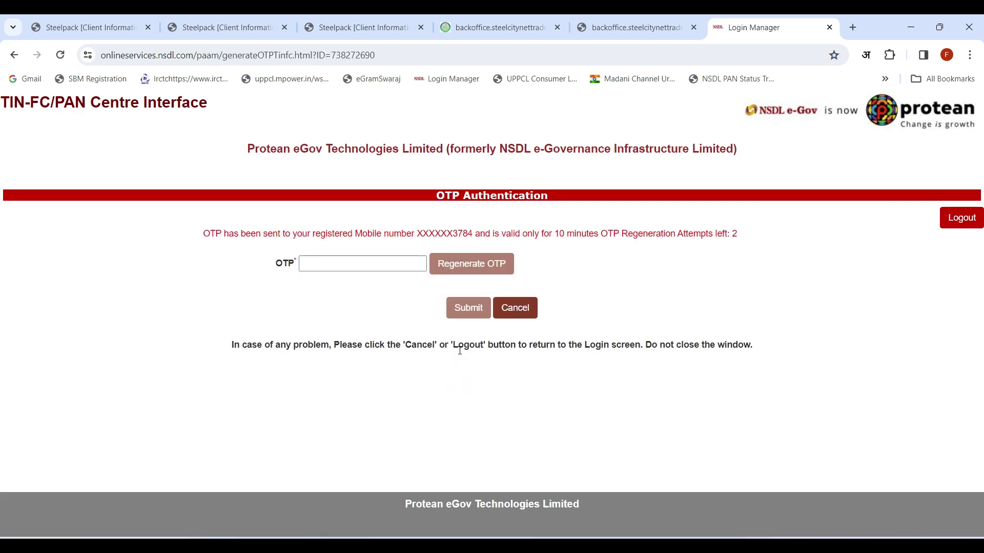
{"action": "left_click", "coordinate": [340, 265]}
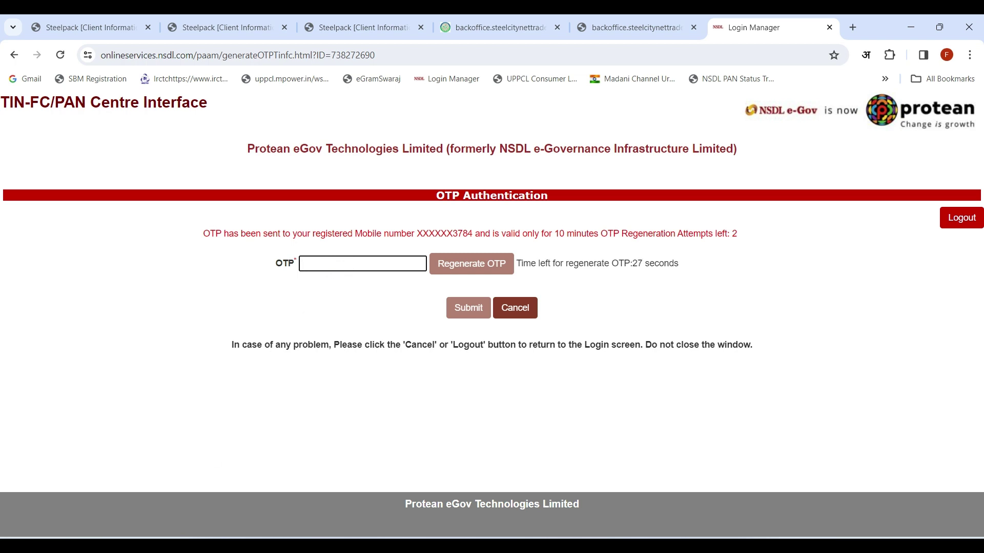
{"action": "key", "text": "ctrl+v"}
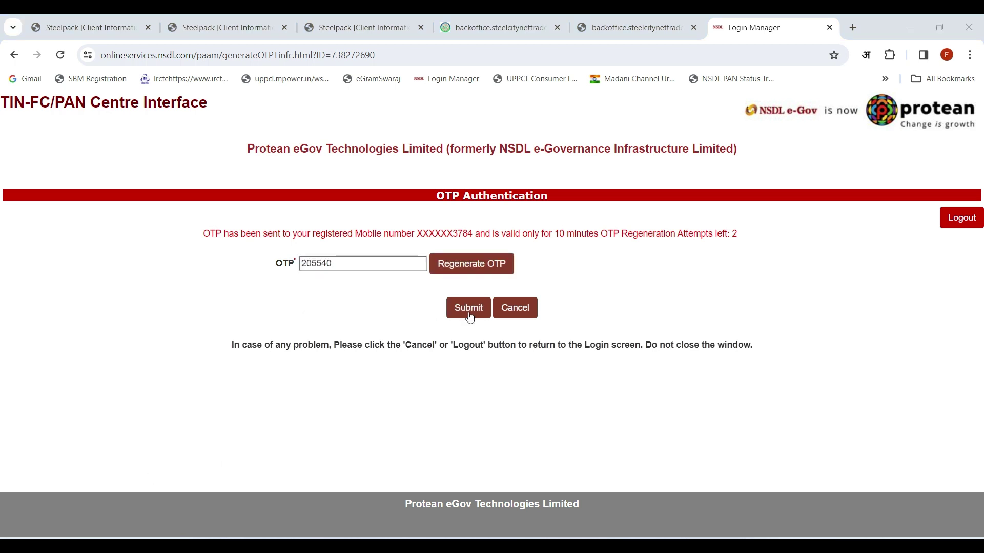
{"action": "left_click", "coordinate": [469, 310]}
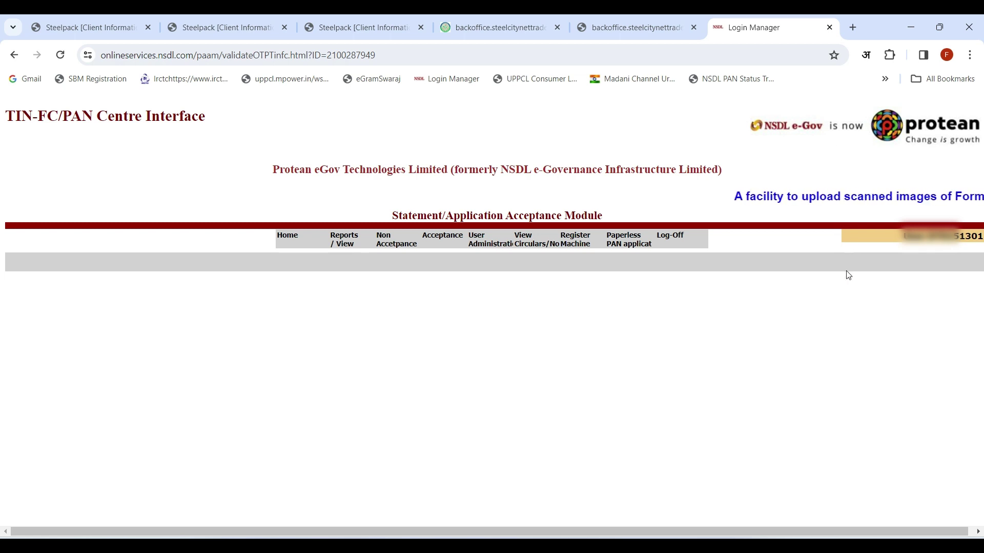
Open the blank PAN Change Request/Reprint form from the Acceptance menu and scroll through it.
{"action": "mouse_move", "coordinate": [450, 243]}
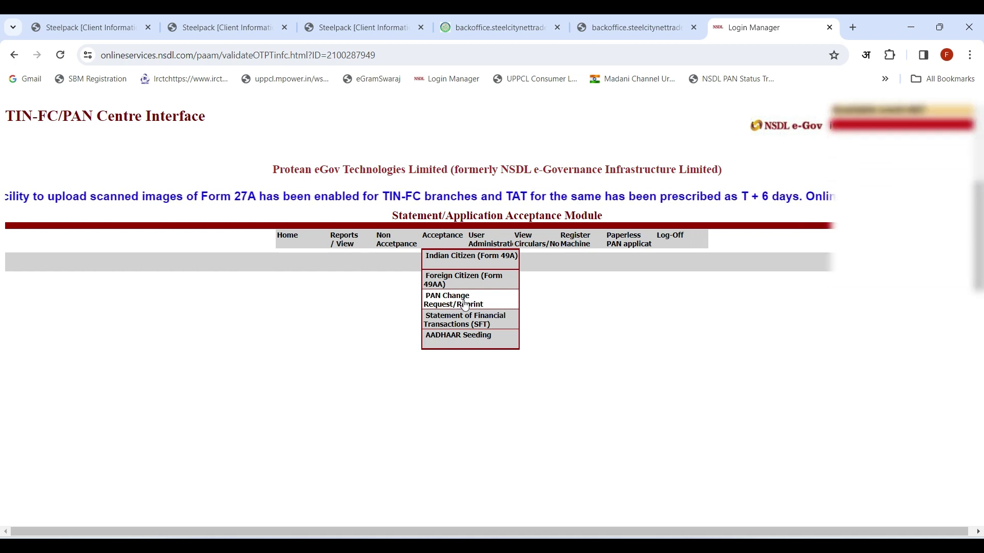
{"action": "left_click", "coordinate": [463, 303]}
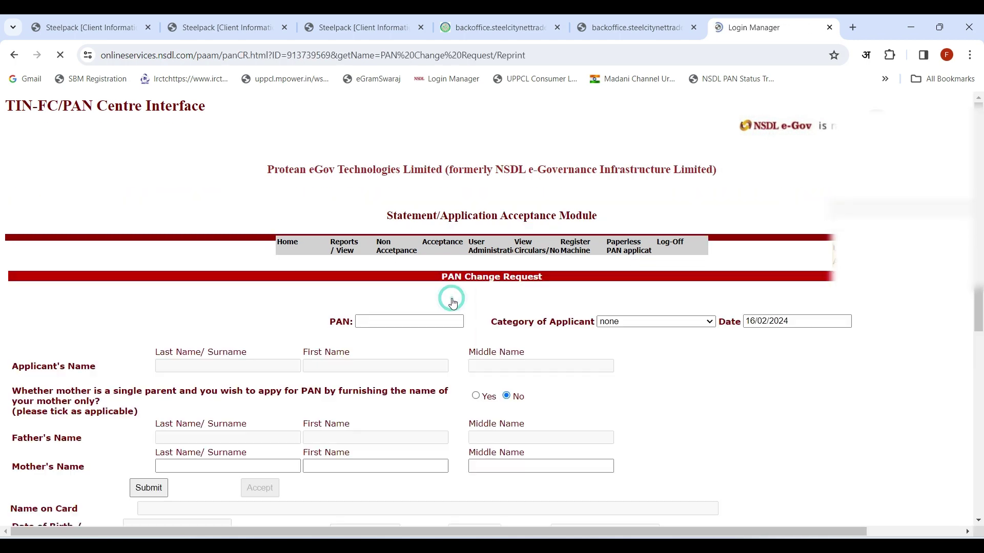
{"action": "mouse_move", "coordinate": [594, 243]}
{"action": "scroll", "coordinate": [594, 242], "scroll_direction": "down", "scroll_amount": 2}
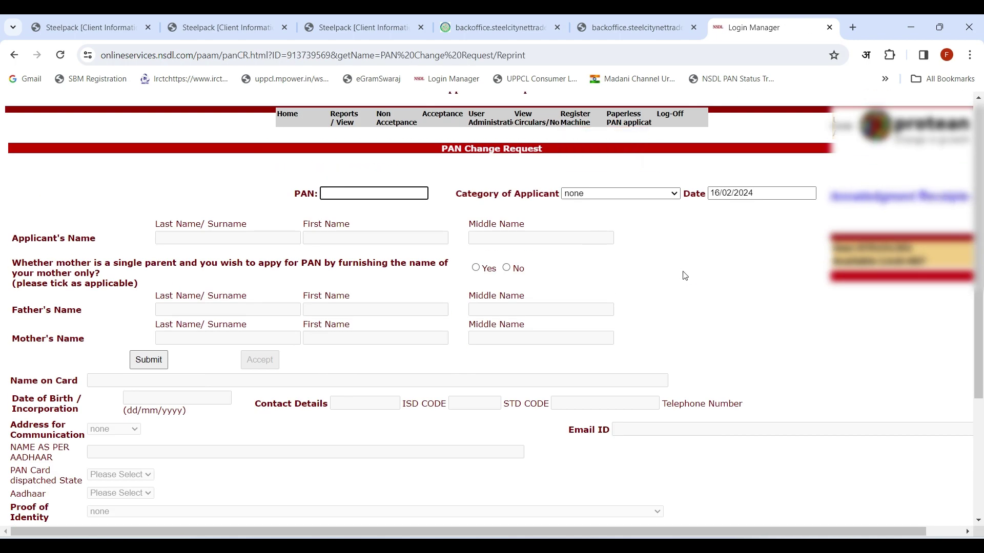
{"action": "scroll", "coordinate": [684, 275], "scroll_direction": "down", "scroll_amount": 1}
{"action": "scroll", "coordinate": [685, 276], "scroll_direction": "down", "scroll_amount": 3}
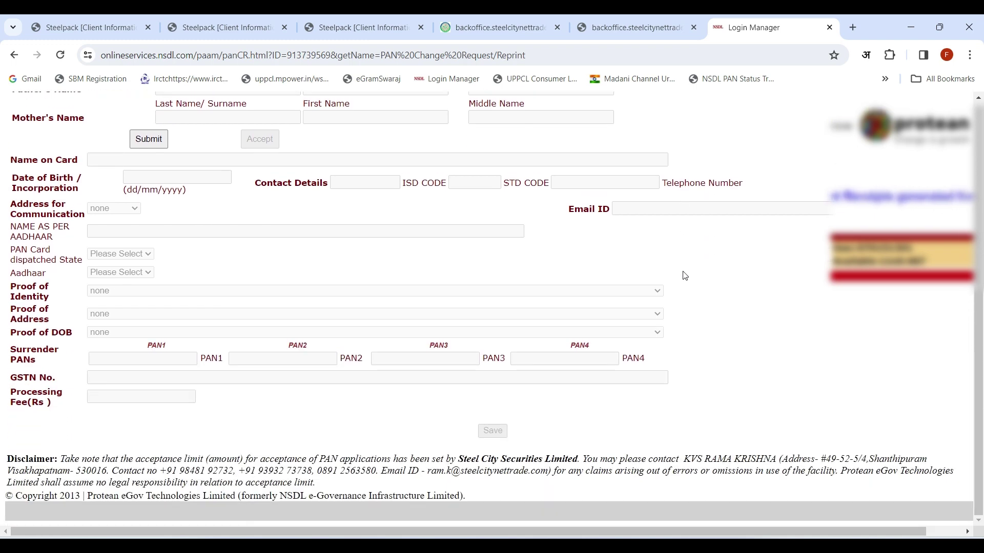
{"action": "scroll", "coordinate": [685, 276], "scroll_direction": "up", "scroll_amount": 6}
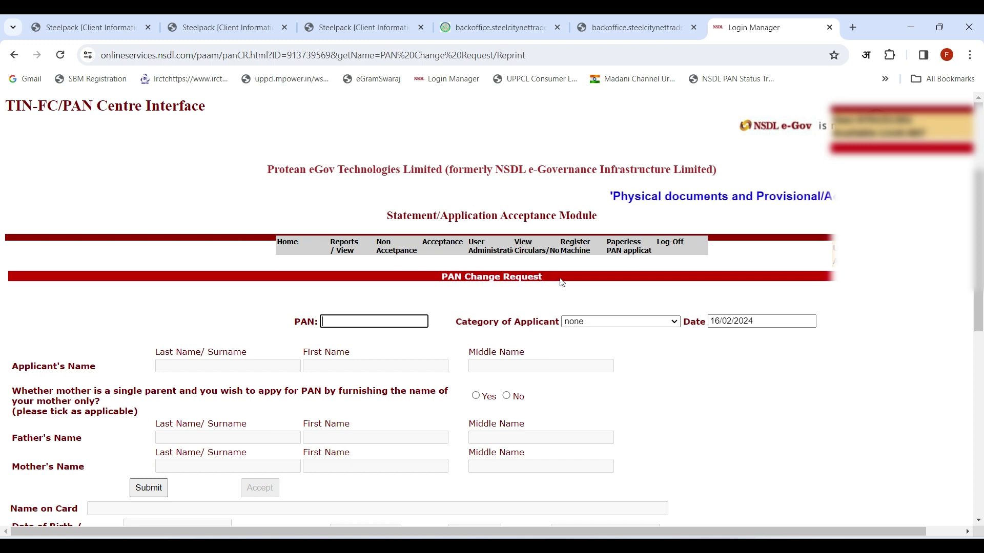
Paste the applicant's PAN into the change request and submit it to fetch the application.
{"action": "left_click", "coordinate": [597, 321]}
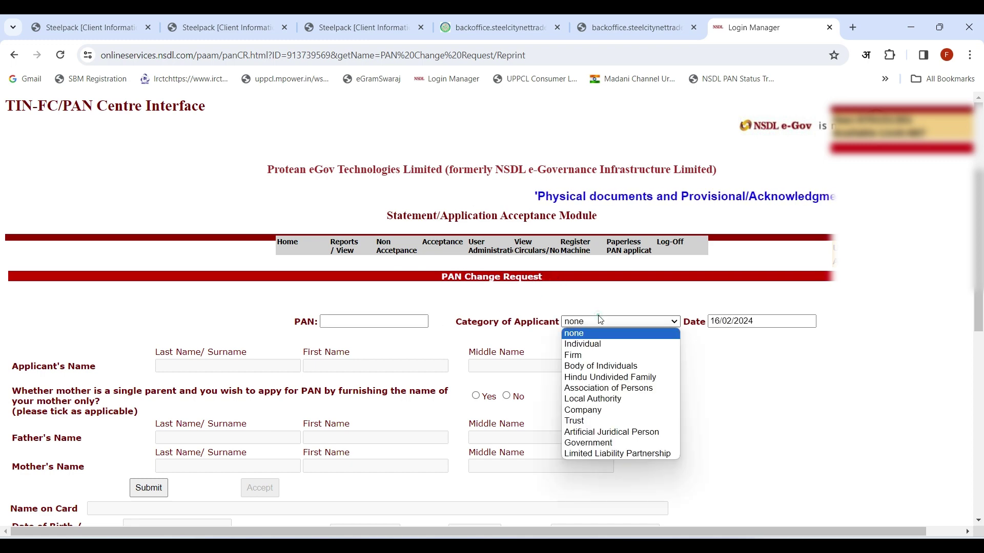
{"action": "scroll", "coordinate": [743, 335], "scroll_direction": "down", "scroll_amount": 2}
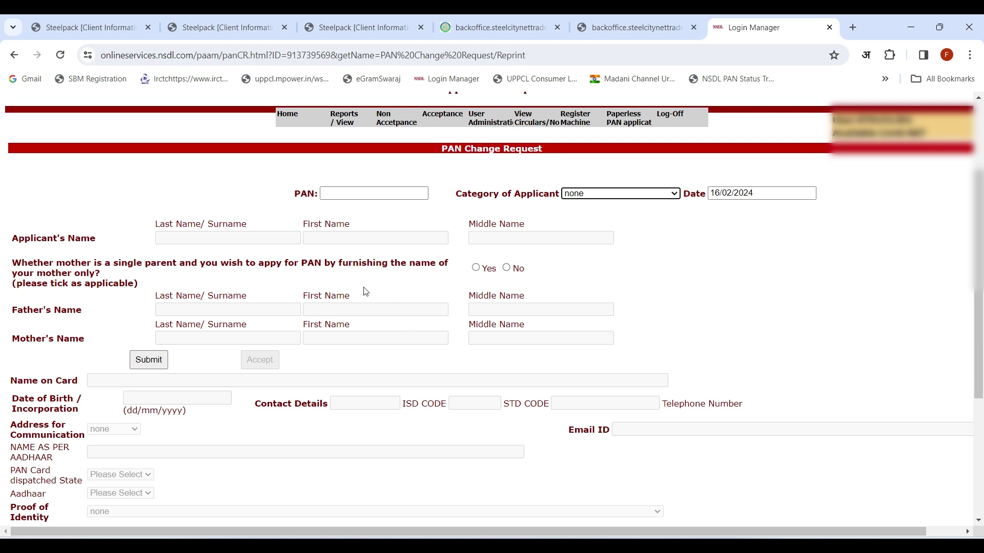
{"action": "left_click", "coordinate": [362, 195]}
{"action": "left_click", "coordinate": [349, 193]}
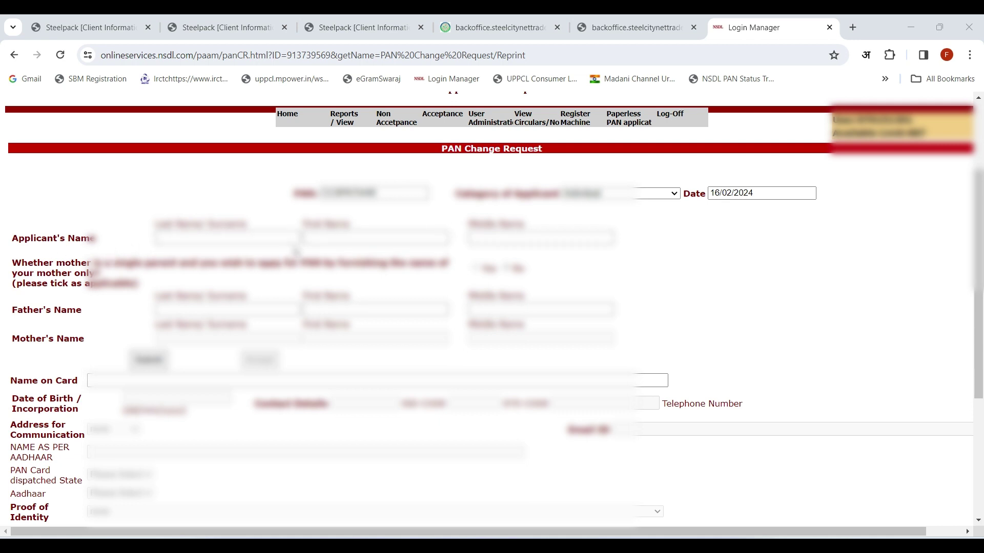
{"action": "double_click", "coordinate": [369, 193]}
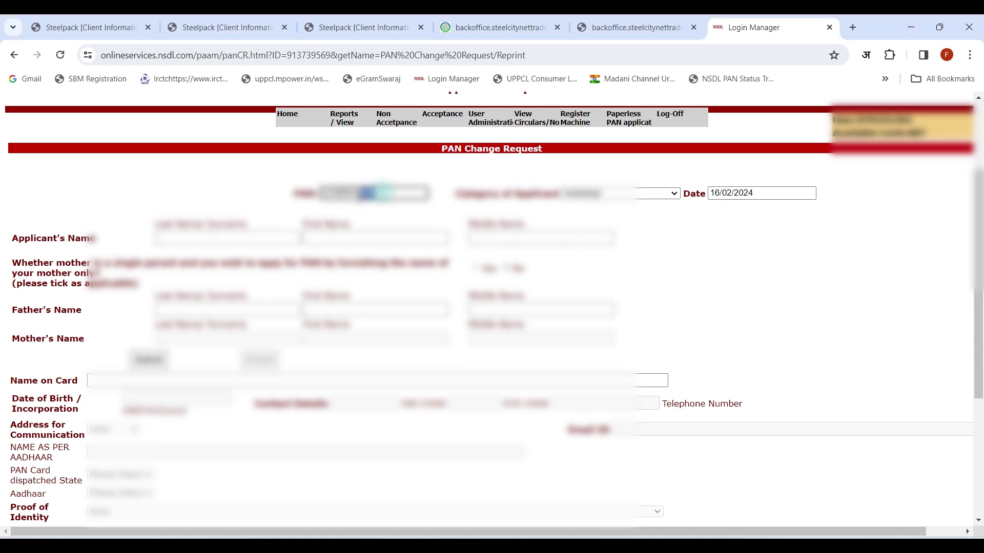
{"action": "key", "text": "ctrl+v"}
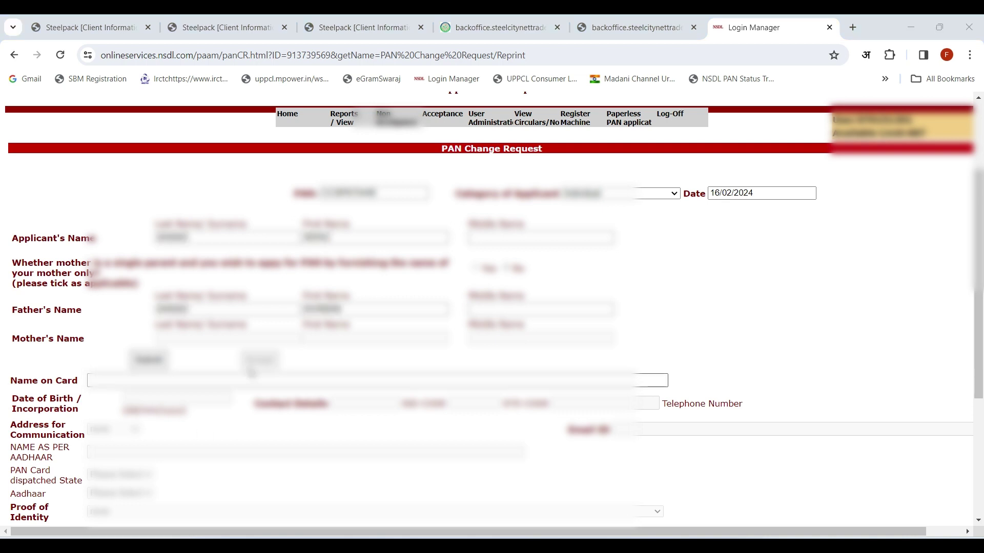
{"action": "left_click", "coordinate": [149, 360]}
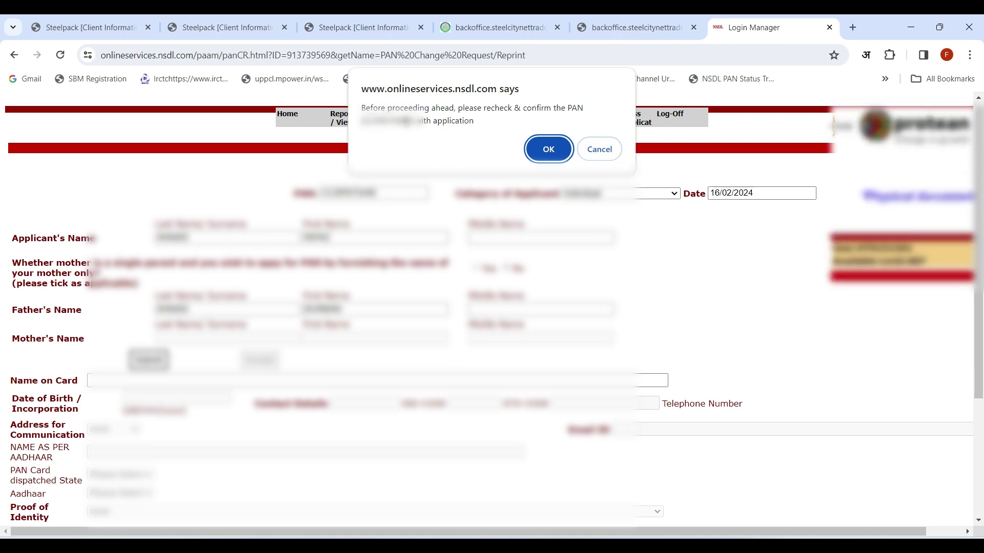
Confirm the PAN in the browser dialog and scroll to the fetched applicant details.
{"action": "left_click", "coordinate": [549, 149]}
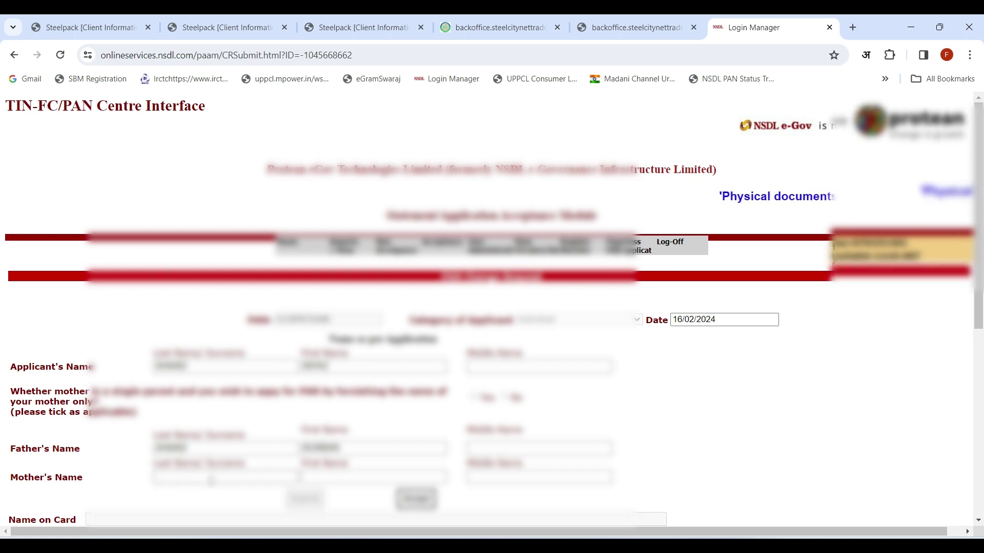
{"action": "scroll", "coordinate": [218, 481], "scroll_direction": "down", "scroll_amount": 4}
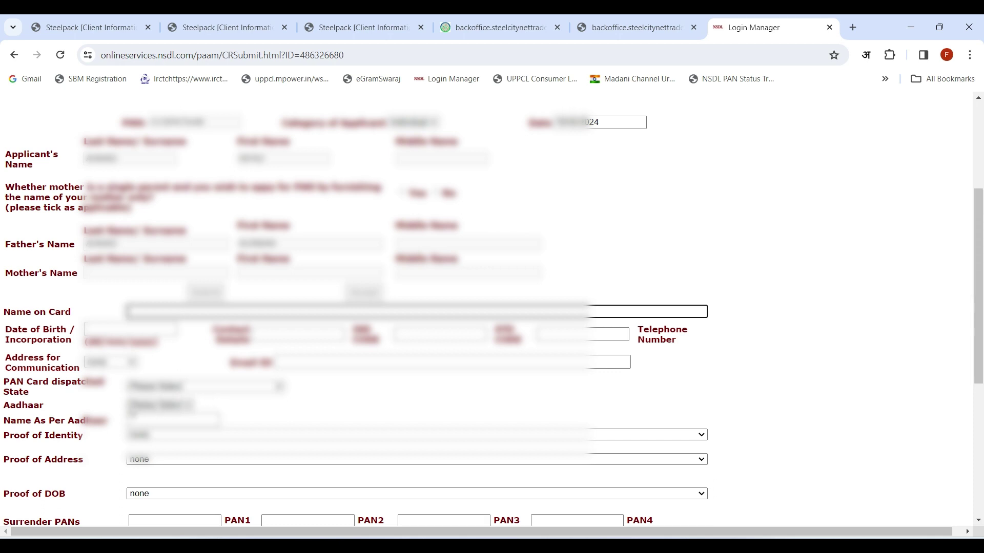
Pick the Aadhaar option in its dropdown to add the Aadhaar Number row.
{"action": "left_click", "coordinate": [182, 407]}
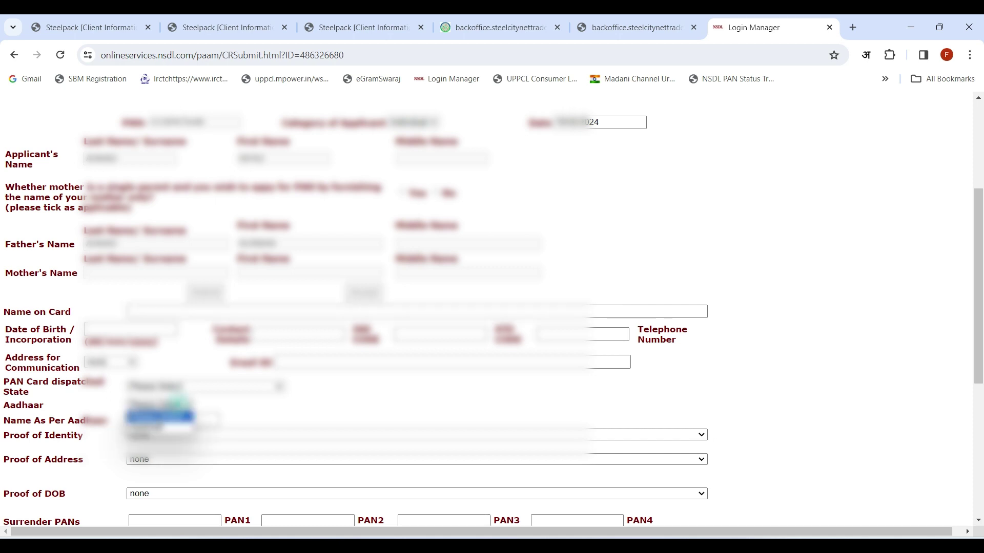
{"action": "left_click", "coordinate": [156, 428]}
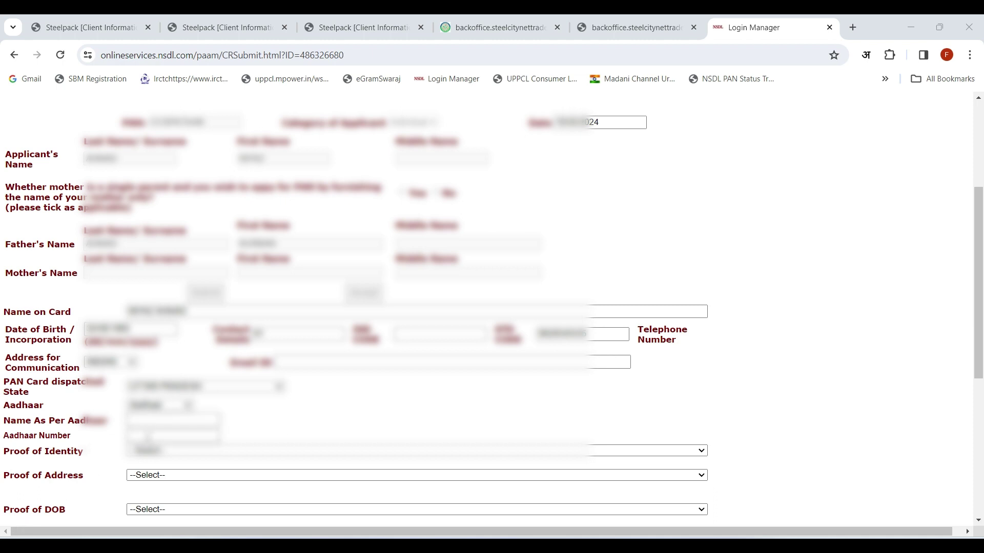
Set Proof of Identity, Proof of Address and Proof of DOB to the AADHAAR card.
{"action": "scroll", "coordinate": [147, 436], "scroll_direction": "down", "scroll_amount": 4}
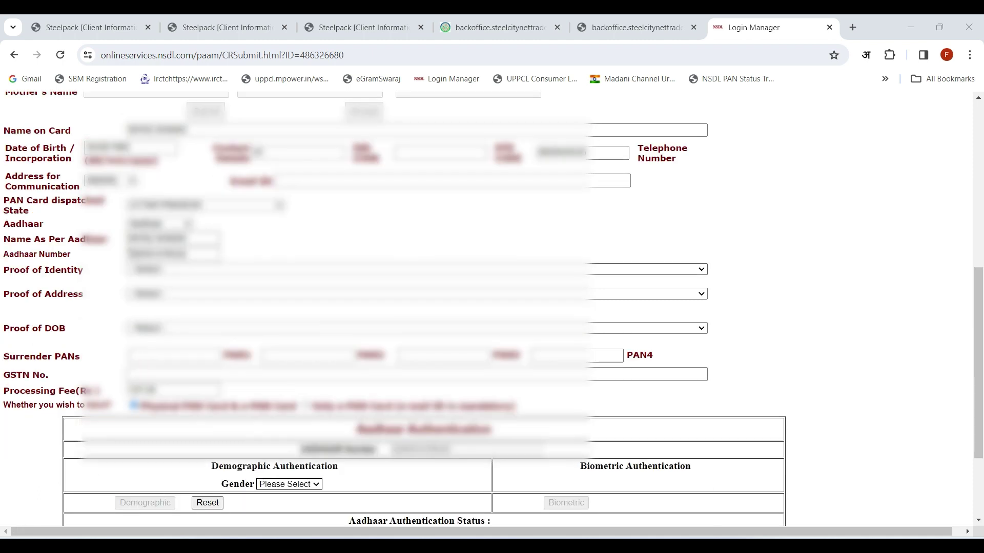
{"action": "left_click", "coordinate": [205, 270]}
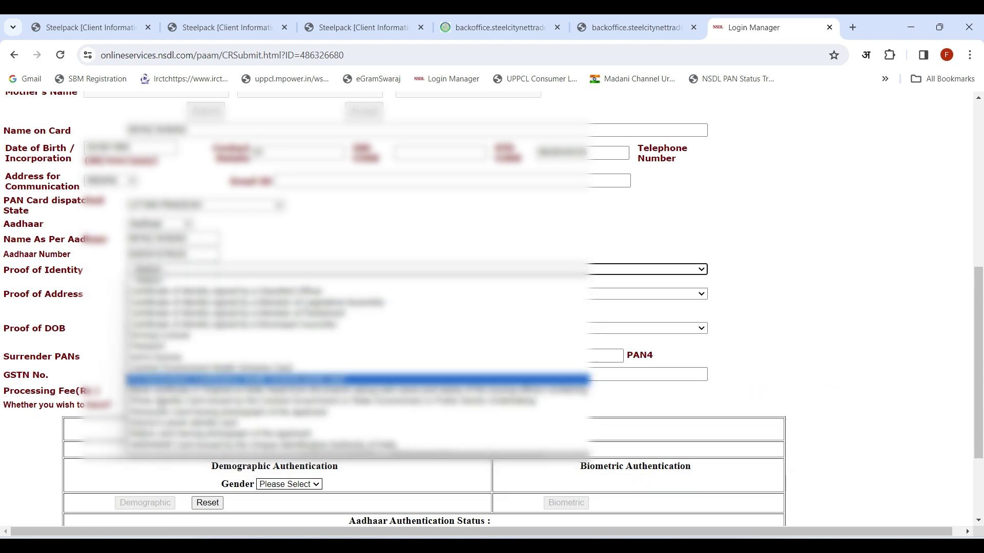
{"action": "left_click", "coordinate": [261, 445]}
{"action": "left_click", "coordinate": [195, 290]}
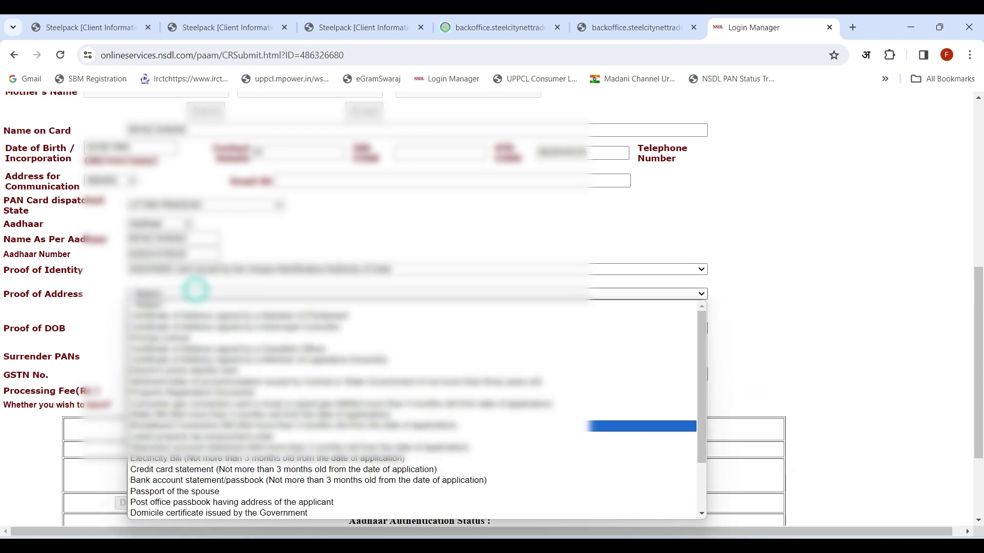
{"action": "scroll", "coordinate": [359, 420], "scroll_direction": "down", "scroll_amount": 2}
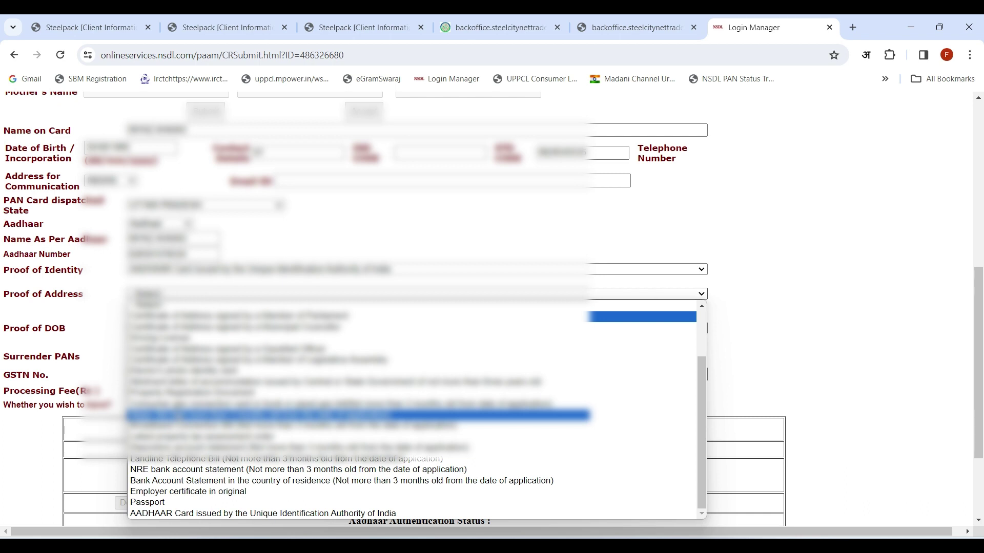
{"action": "left_click", "coordinate": [210, 514]}
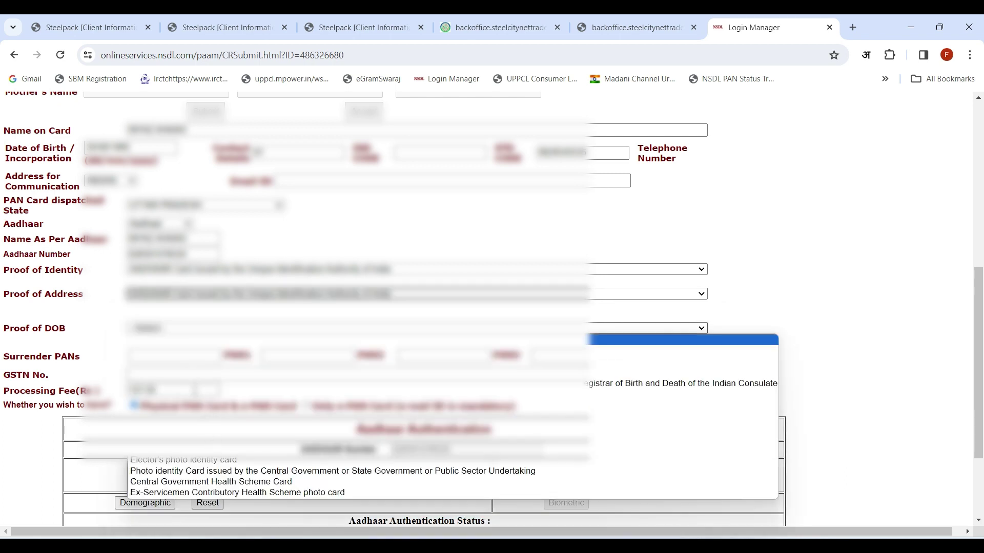
{"action": "left_click", "coordinate": [187, 327]}
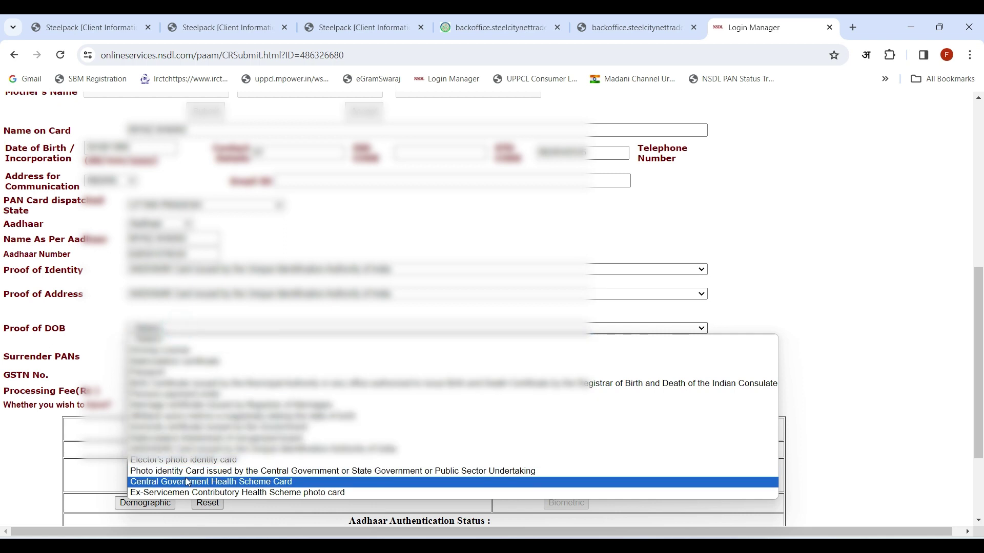
{"action": "left_click", "coordinate": [176, 448]}
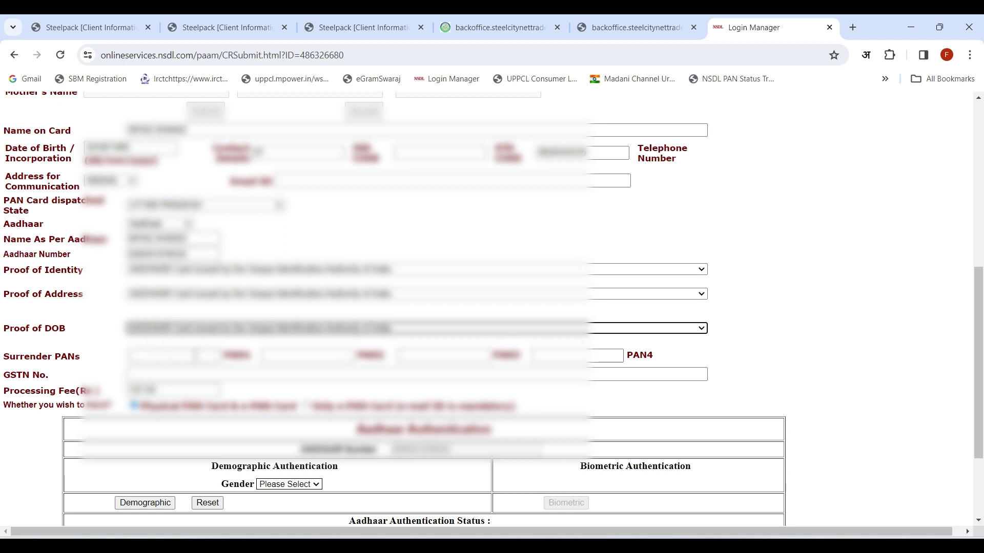
Set the Aadhaar authentication gender to Male.
{"action": "left_click", "coordinate": [290, 487]}
{"action": "left_click", "coordinate": [274, 504]}
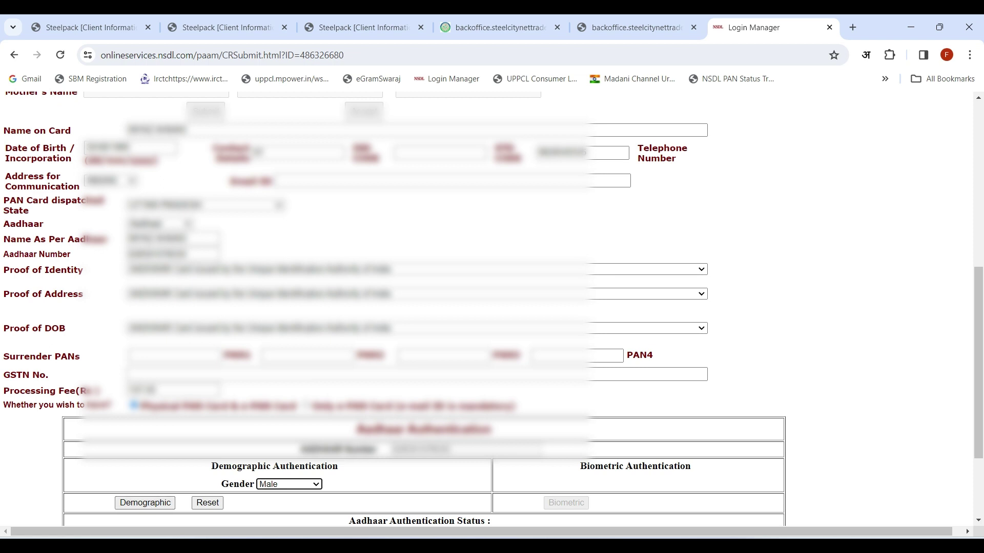
{"action": "scroll", "coordinate": [141, 423], "scroll_direction": "down", "scroll_amount": 3}
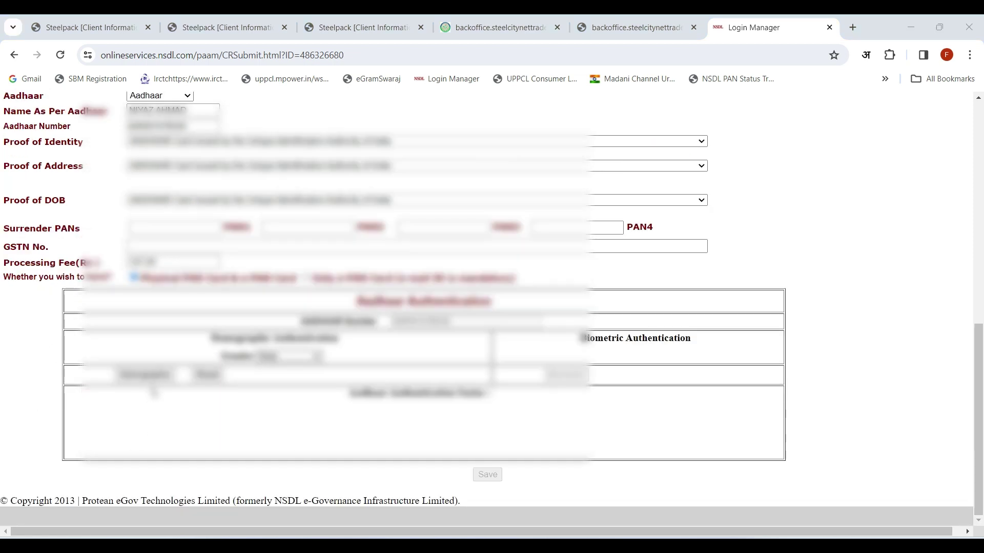
Run the Aadhaar Demographic verification and, once successful, save the PAN change form.
{"action": "left_click", "coordinate": [145, 375]}
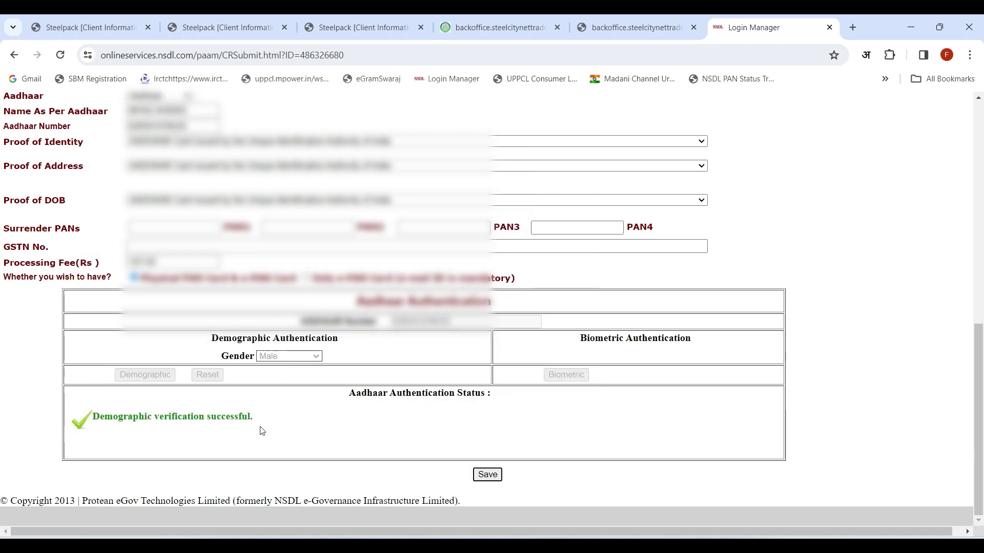
{"action": "left_click", "coordinate": [487, 475]}
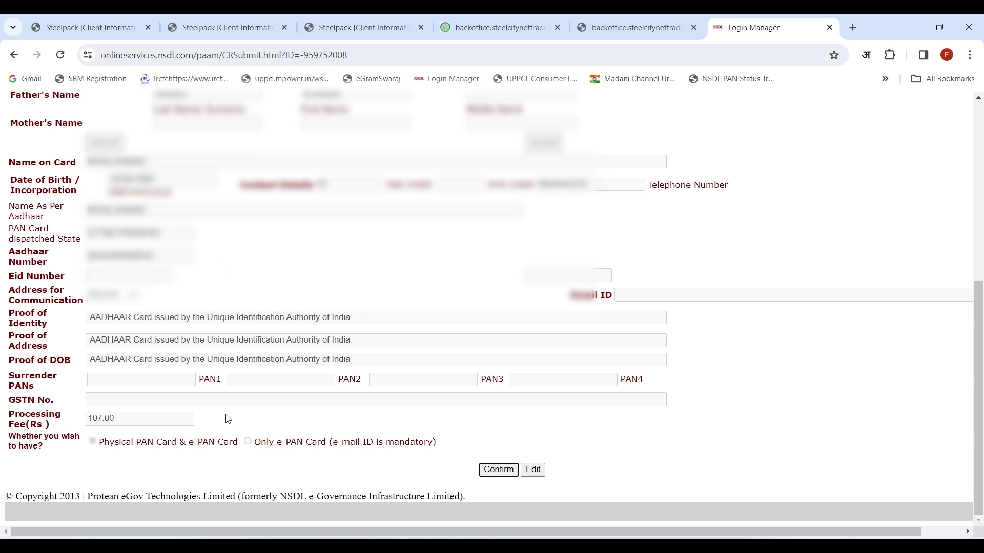
Review the saved details (107.00 fee, Physical PAN & e-PAN) and confirm the application.
{"action": "scroll", "coordinate": [286, 336], "scroll_direction": "up", "scroll_amount": 3}
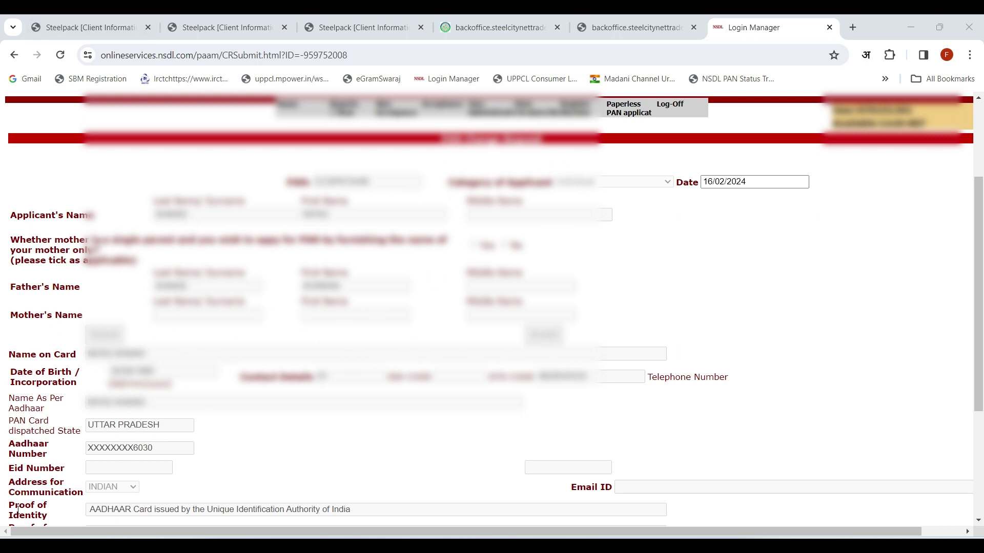
{"action": "scroll", "coordinate": [492, 307], "scroll_direction": "down", "scroll_amount": 4}
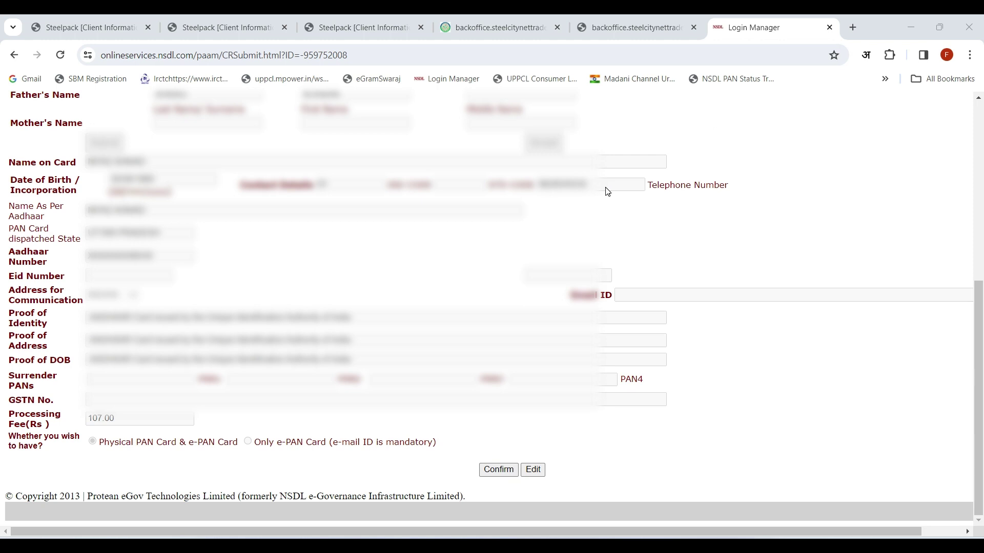
{"action": "left_click", "coordinate": [505, 468]}
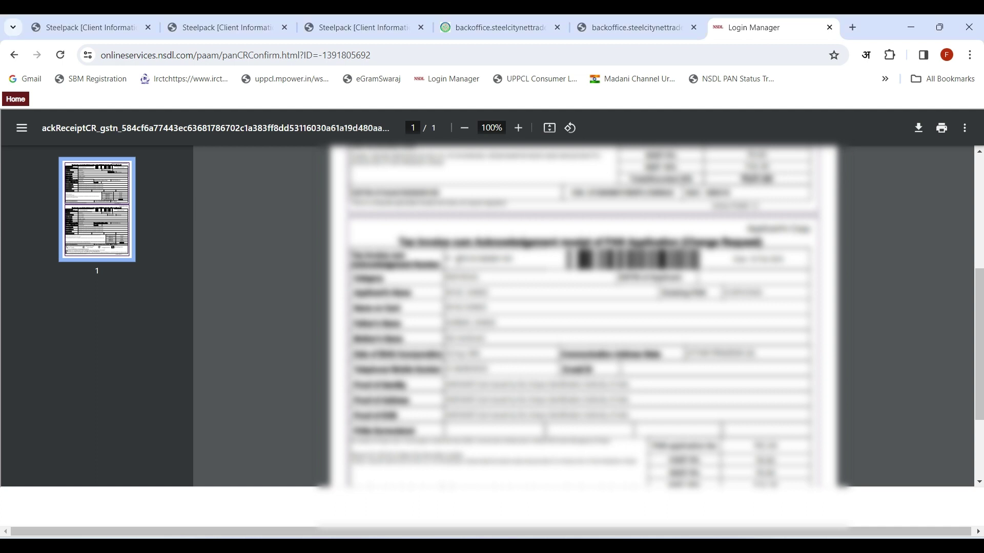
Select the acknowledgement number on the PAN change acknowledgement receipt PDF.
{"action": "left_click_drag", "start_coordinate": [447, 259], "coordinate": [515, 260]}
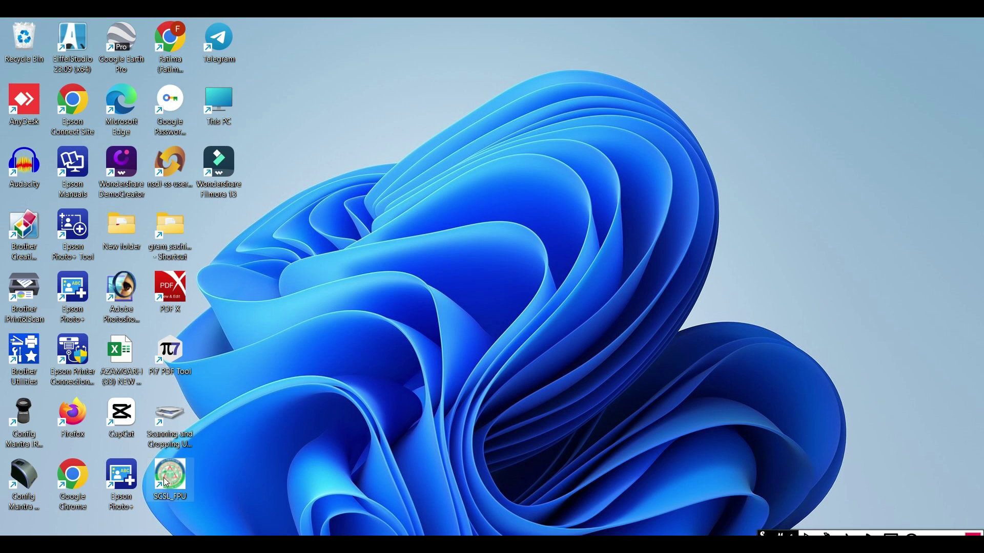
Launch the SCSL_FPU file preparation utility from the Windows desktop.
{"action": "left_click", "coordinate": [174, 481]}
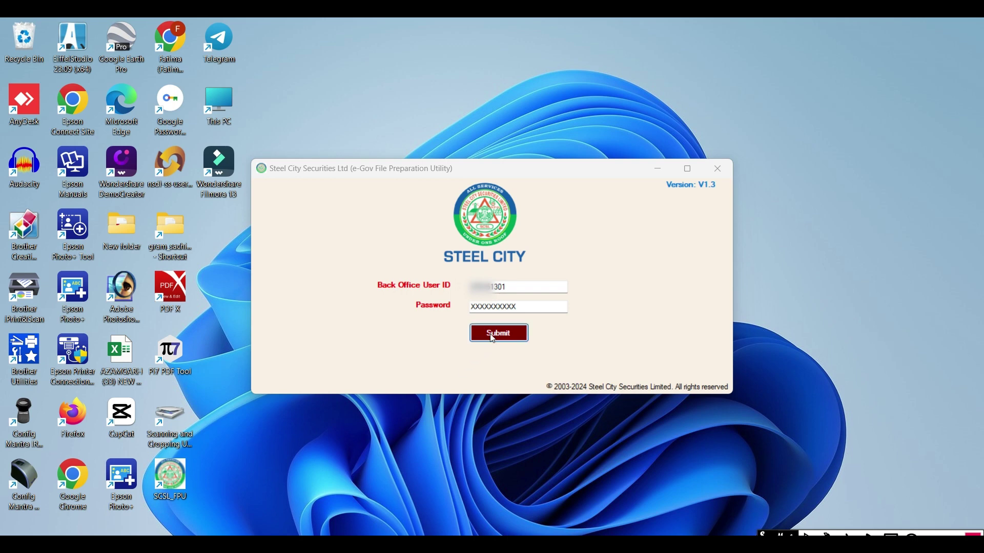
Log in, choose Doc Type PAN and enter the application's acknowledgement number.
{"action": "left_click", "coordinate": [493, 336]}
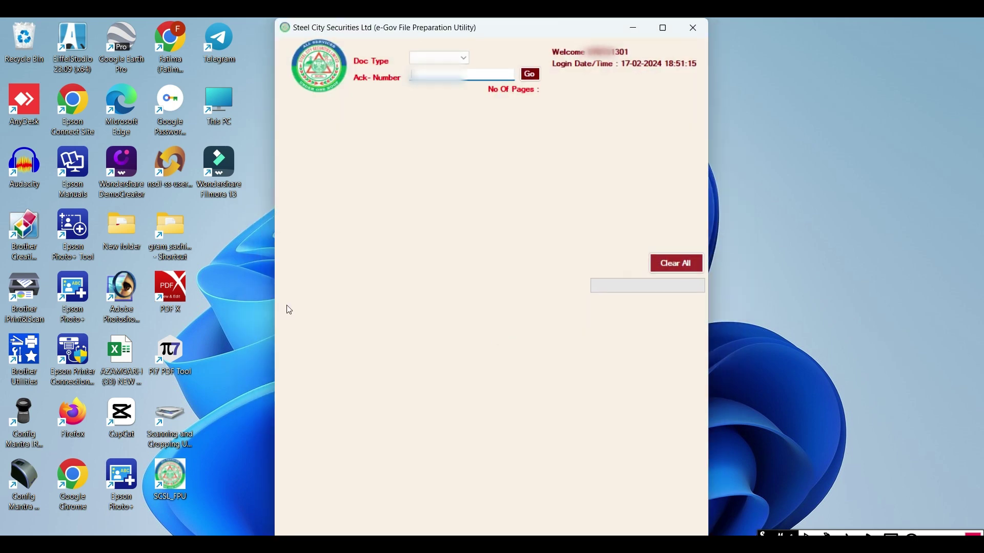
{"action": "left_click", "coordinate": [454, 58]}
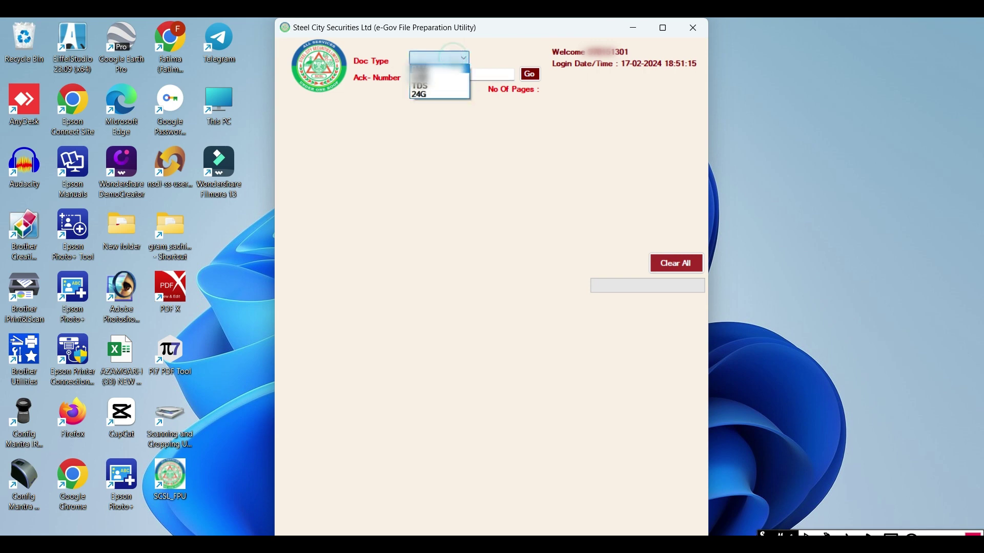
{"action": "left_click", "coordinate": [421, 67]}
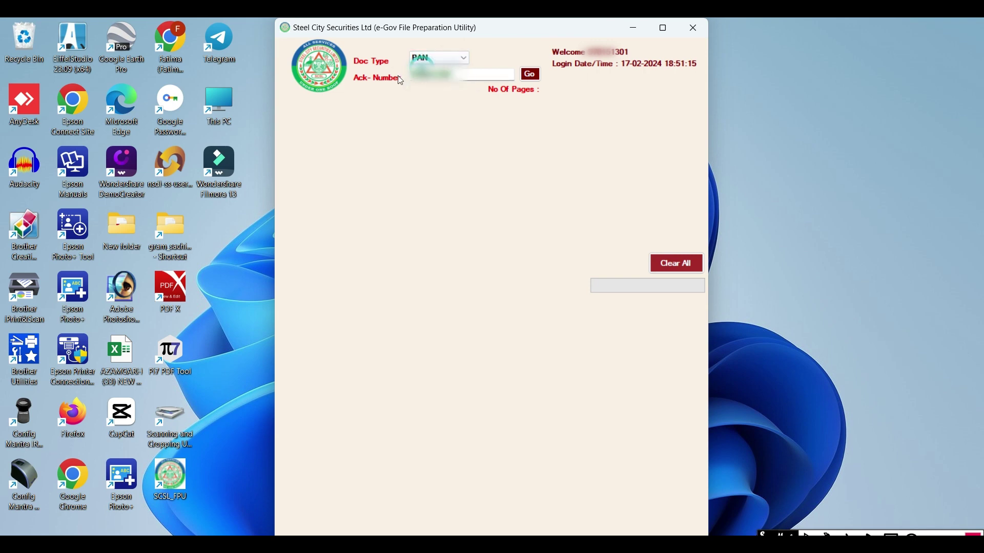
{"action": "left_click", "coordinate": [465, 75]}
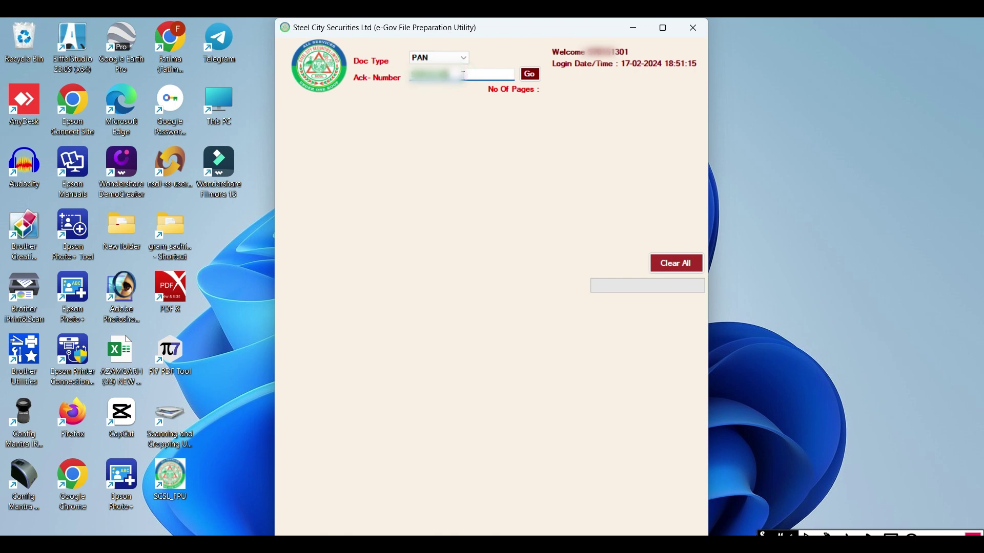
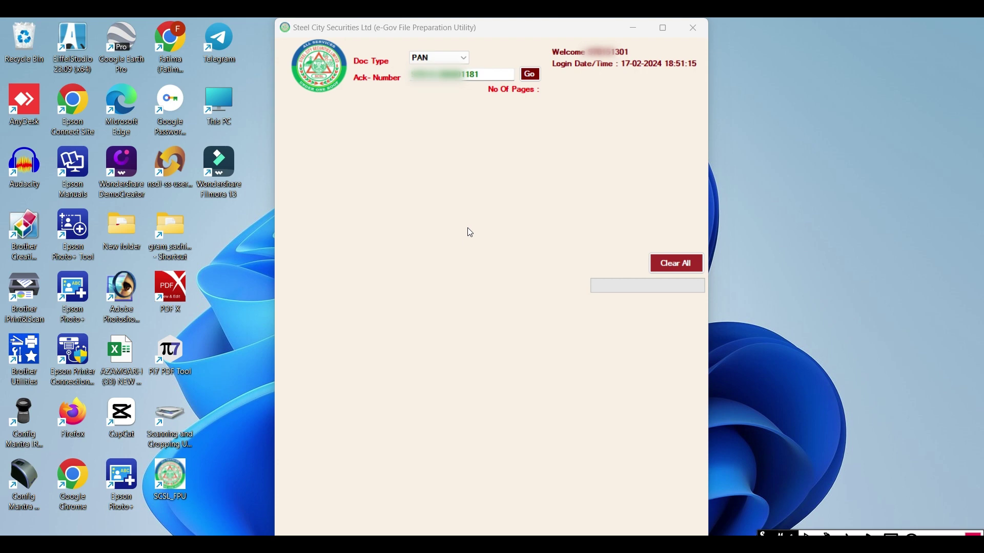
Load the PAN application for the entered acknowledgement number with Go.
{"action": "left_click", "coordinate": [531, 74]}
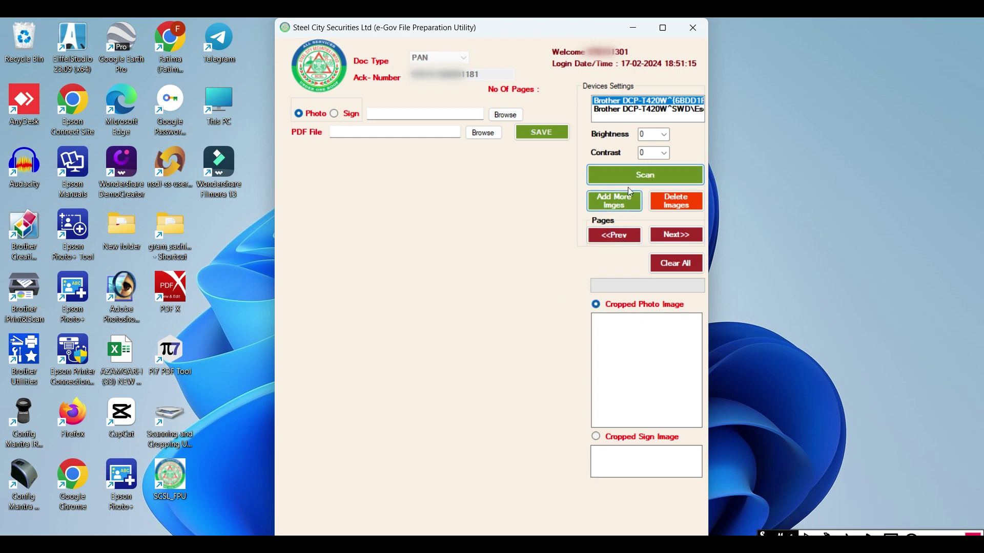
Scan the application, capturing pages 2–4, stop scanning, and return to an earlier page.
{"action": "left_click", "coordinate": [645, 174]}
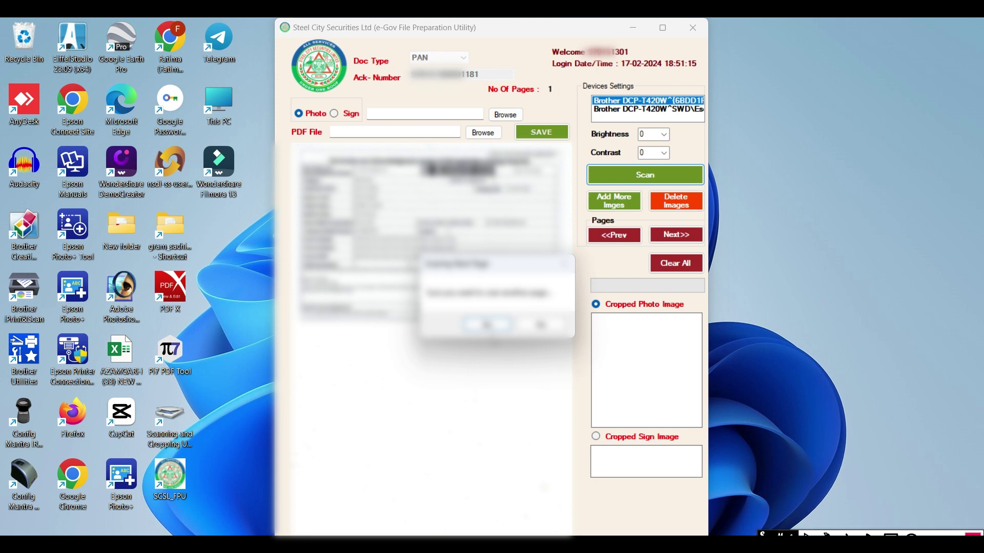
{"action": "left_click", "coordinate": [489, 326]}
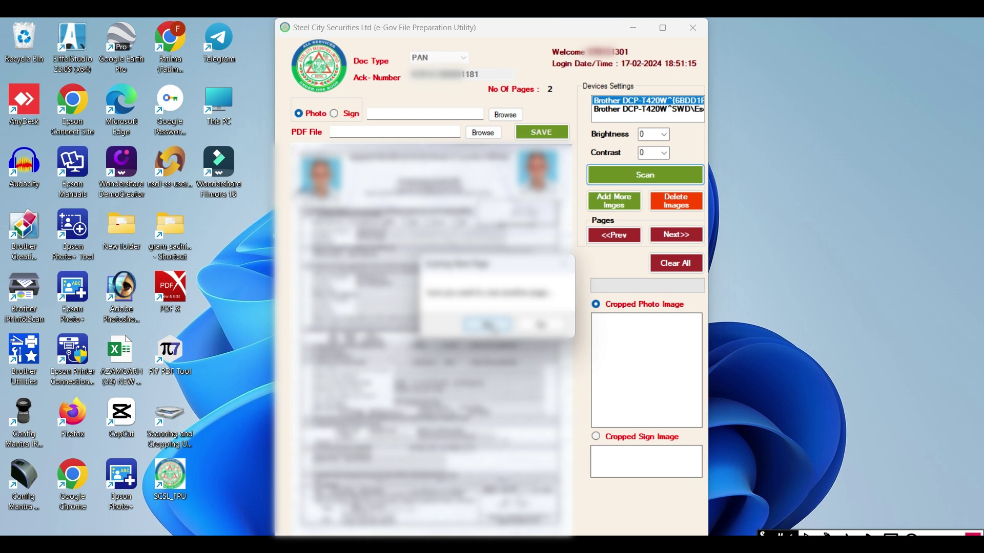
{"action": "left_click", "coordinate": [487, 324]}
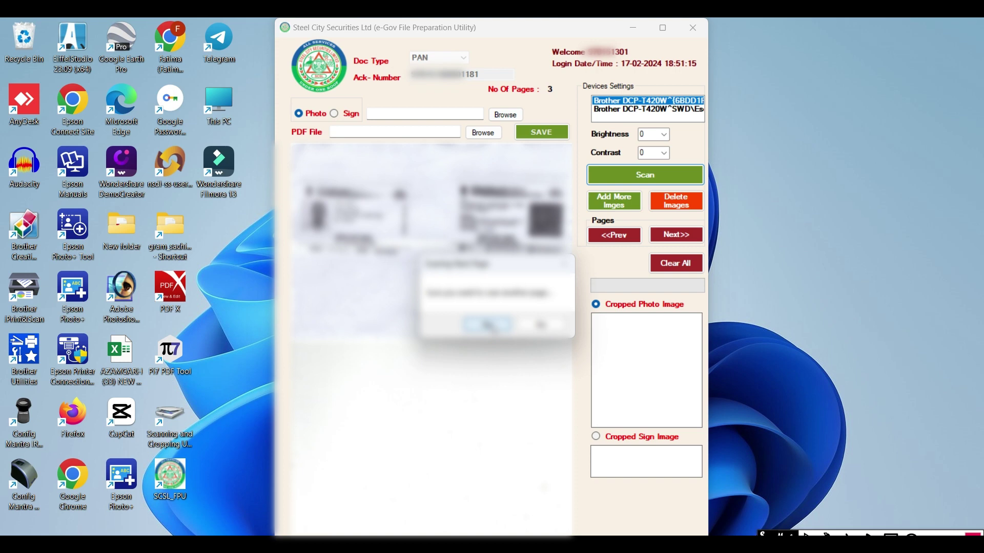
{"action": "left_click", "coordinate": [489, 325]}
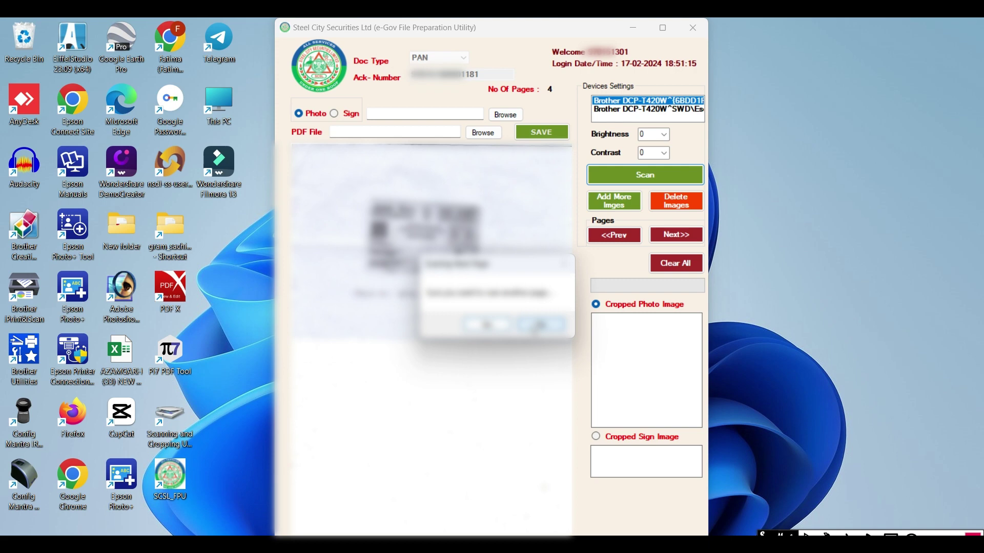
{"action": "left_click", "coordinate": [537, 324]}
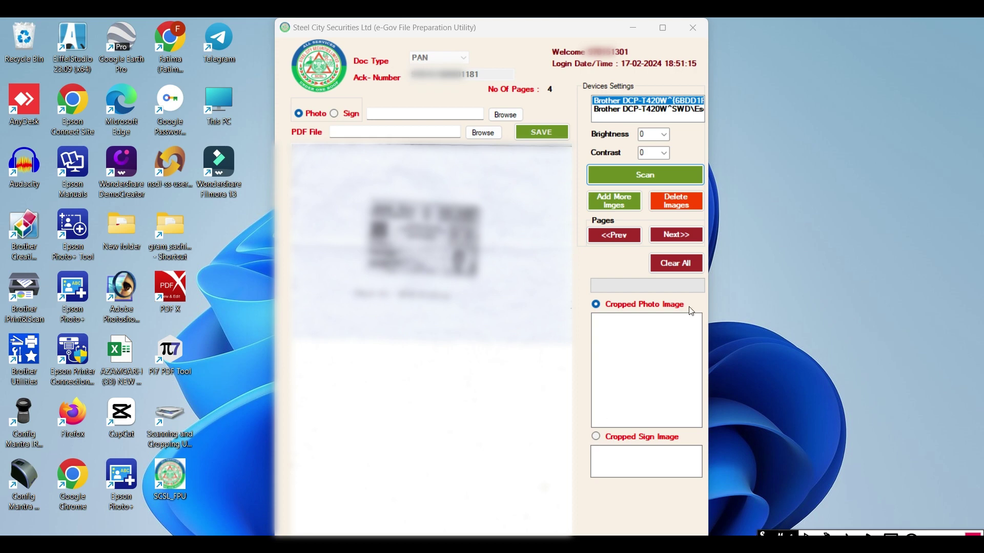
{"action": "left_click", "coordinate": [615, 235]}
Crop the signature below the right photo on the form page as the Cropped Sign Image.
{"action": "left_click", "coordinate": [674, 235]}
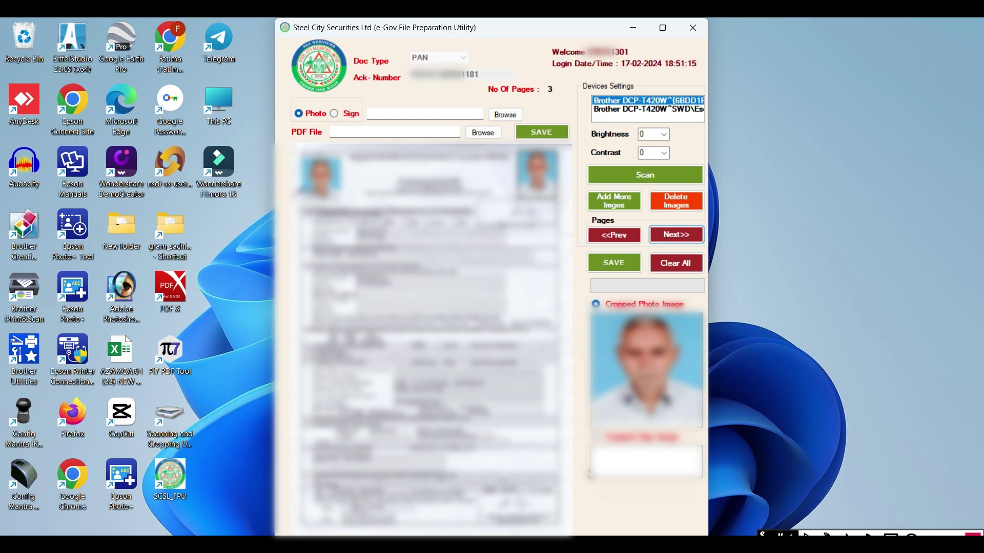
{"action": "left_click", "coordinate": [595, 437]}
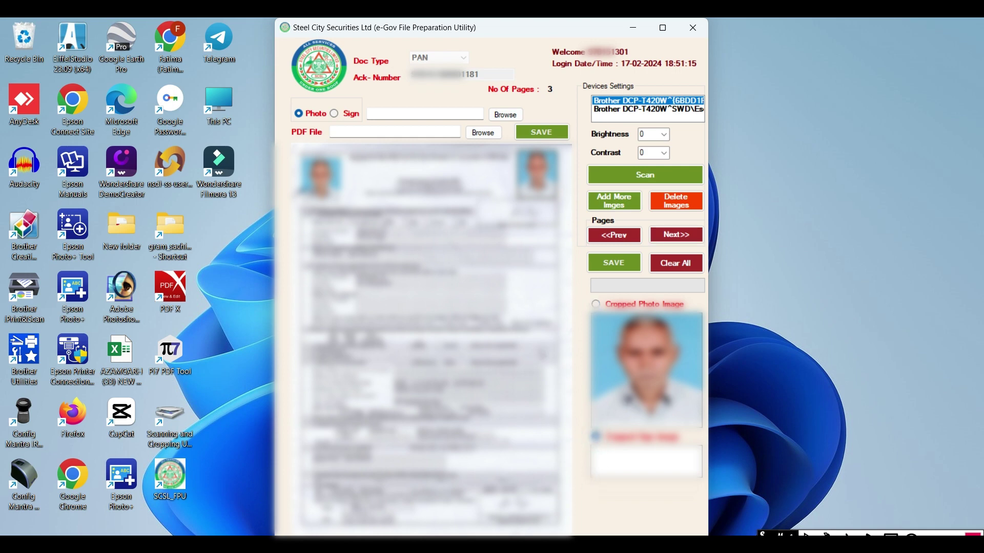
{"action": "left_click_drag", "start_coordinate": [503, 202], "coordinate": [545, 226]}
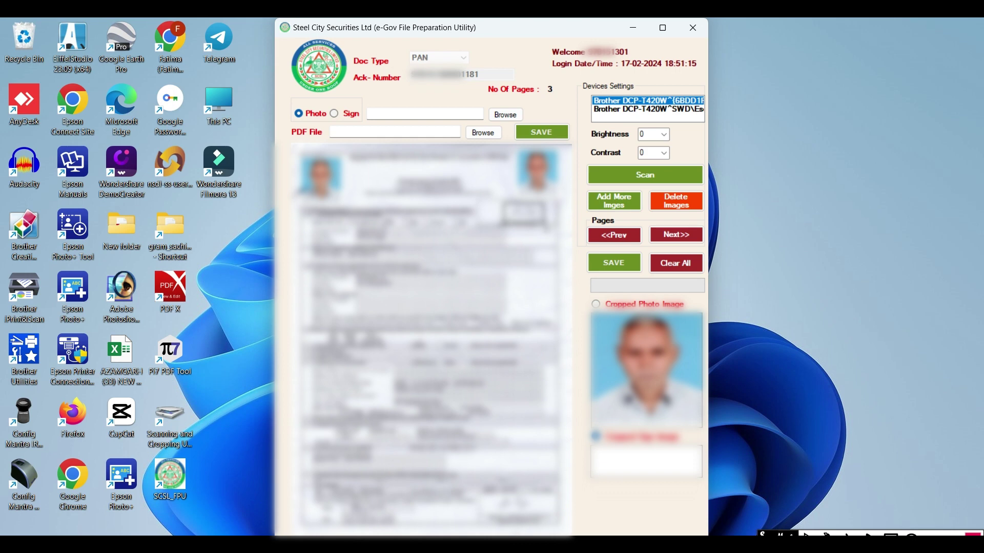
{"action": "left_click_drag", "start_coordinate": [546, 225], "coordinate": [546, 227]}
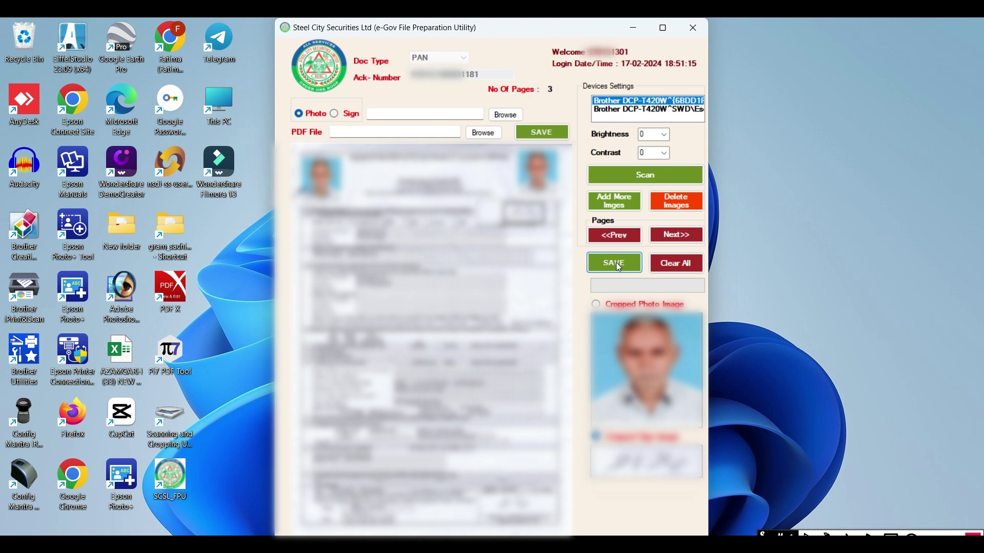
Save to upload the scanned PAN pages, then confirm to clear the form.
{"action": "left_click", "coordinate": [619, 267]}
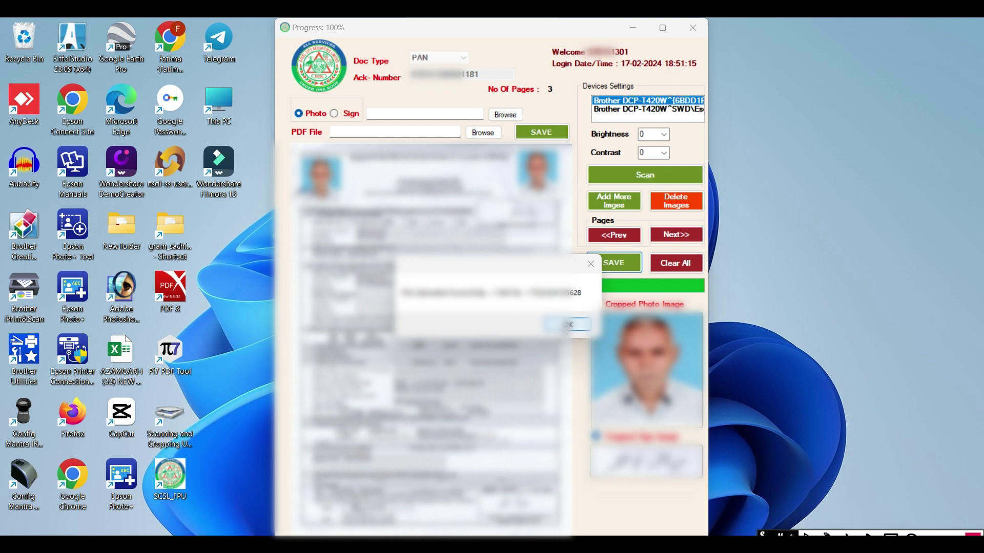
{"action": "left_click", "coordinate": [565, 325]}
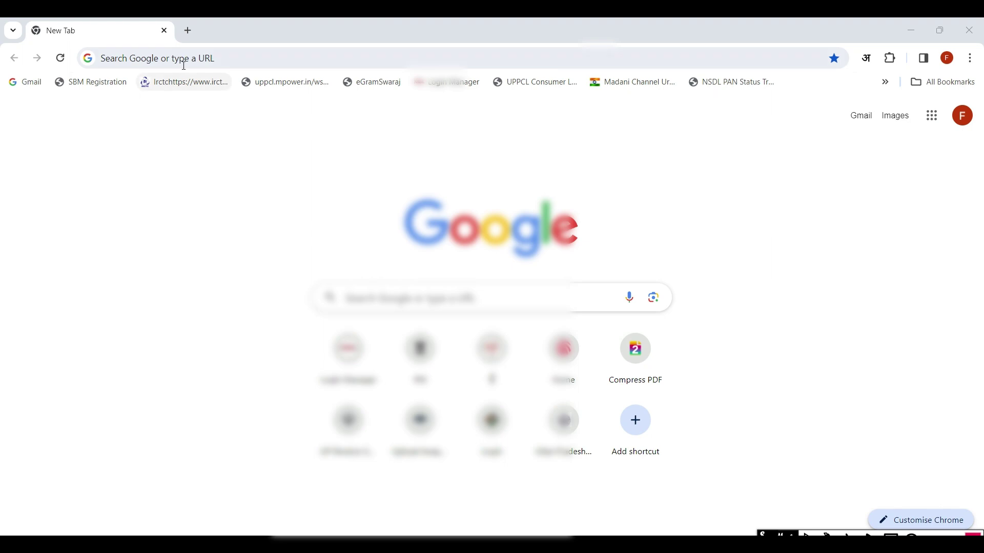
Search Google for 'steel city back office' and open the Backoffice Ver. 4.0 login page.
{"action": "left_click", "coordinate": [186, 60]}
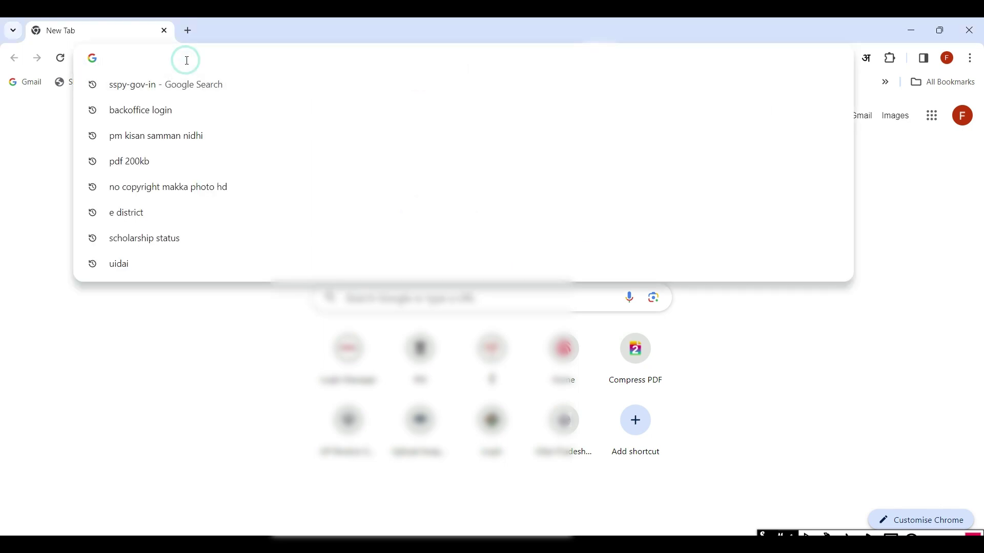
{"action": "type", "text": "s"}
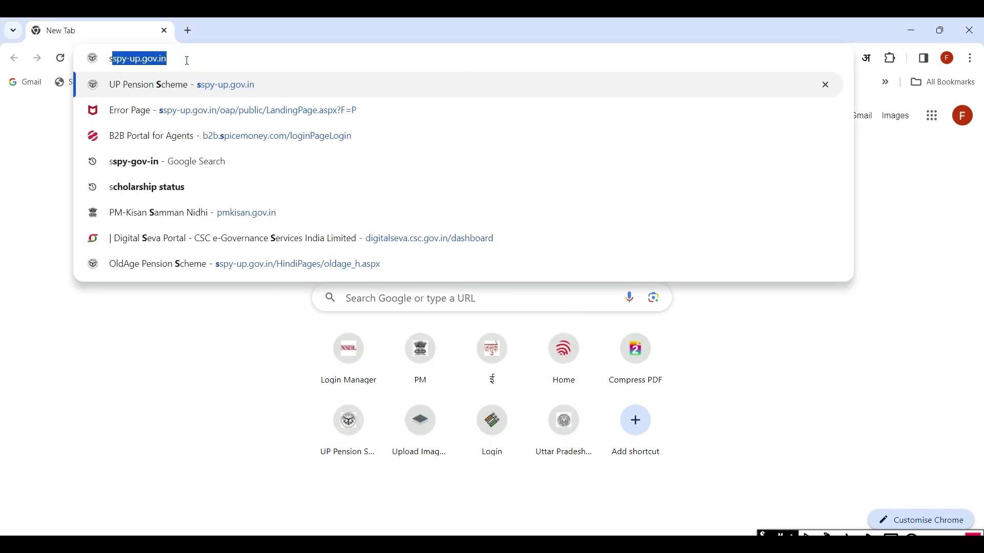
{"action": "type", "text": "tee"}
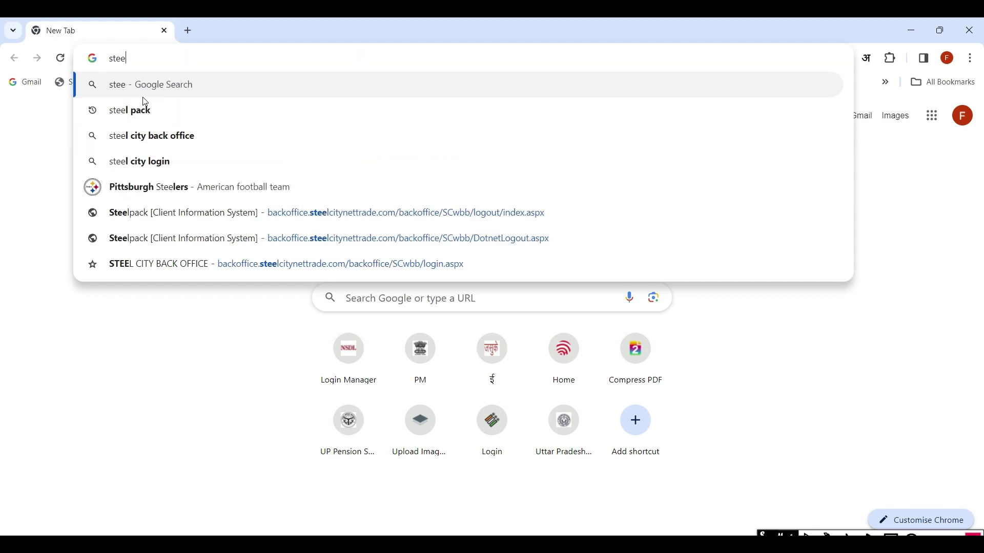
{"action": "left_click", "coordinate": [160, 138]}
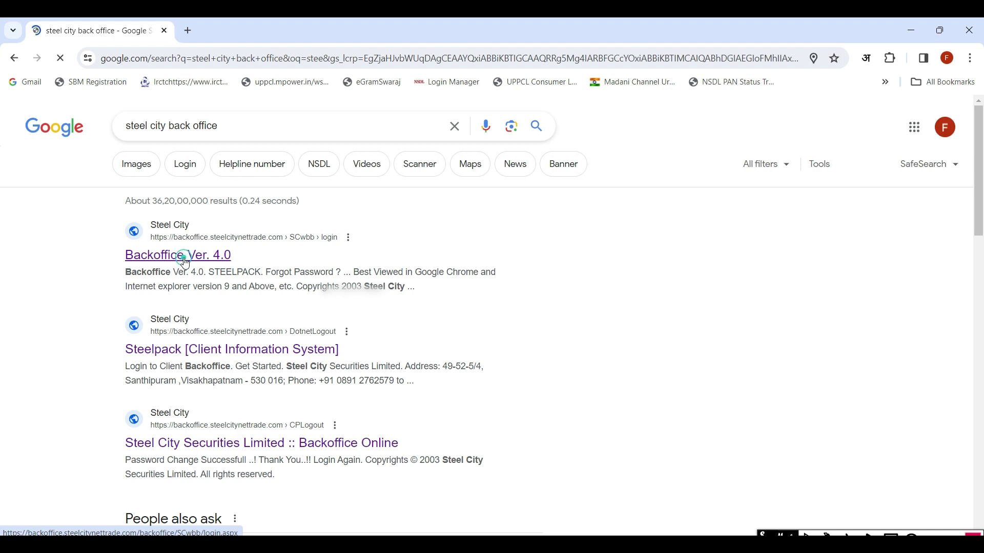
{"action": "left_click", "coordinate": [185, 263]}
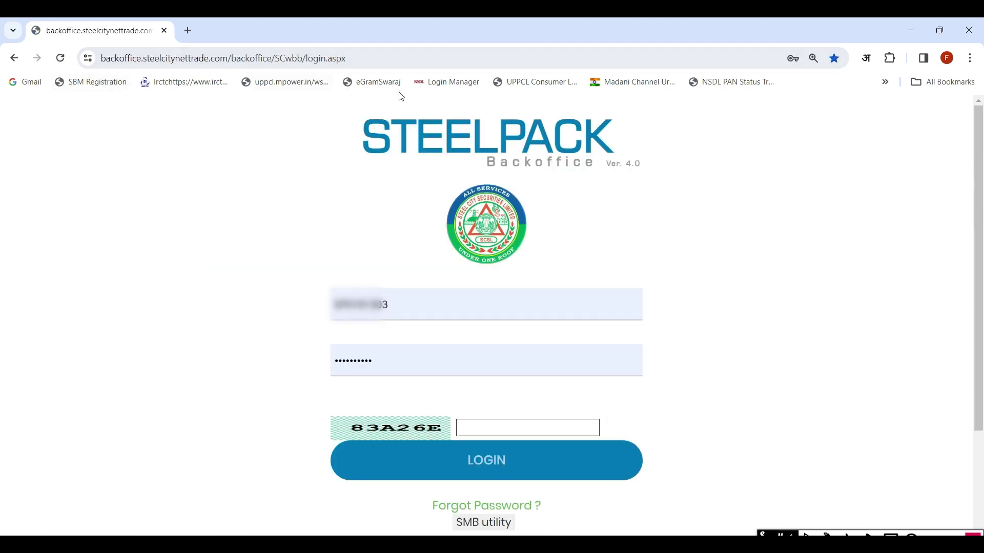
Log in using the second user's saved credentials and the displayed captcha code.
{"action": "left_click", "coordinate": [400, 306]}
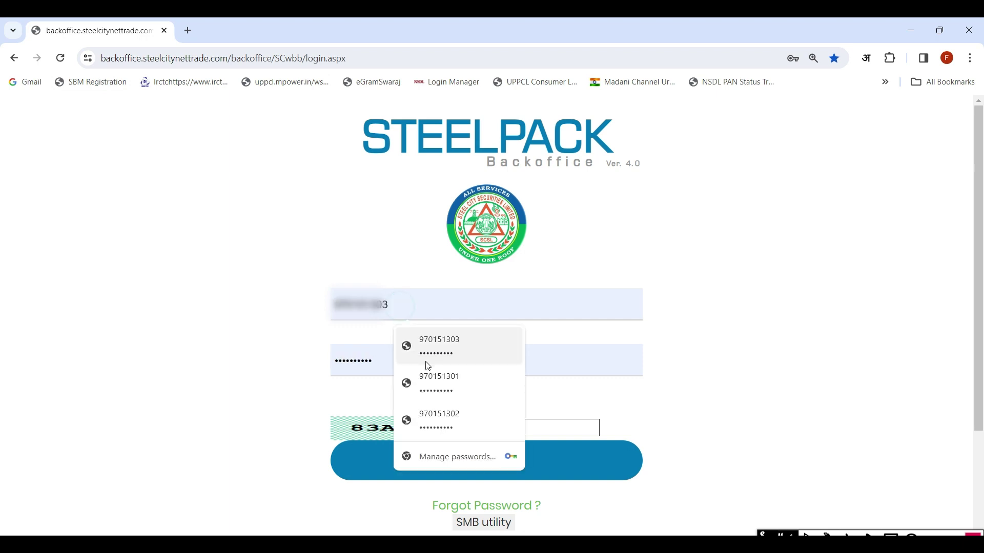
{"action": "left_click", "coordinate": [460, 387]}
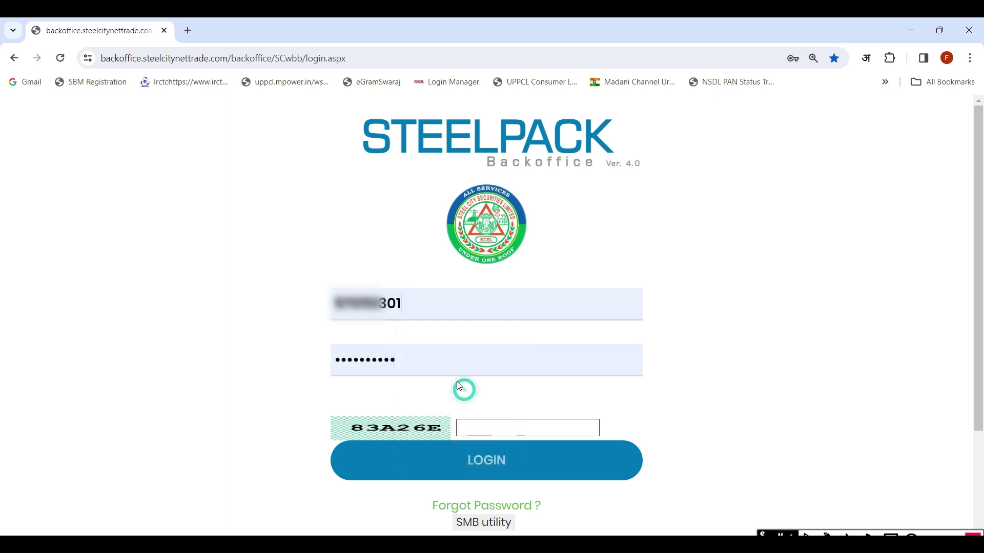
{"action": "left_click", "coordinate": [472, 428]}
{"action": "type", "text": "83"}
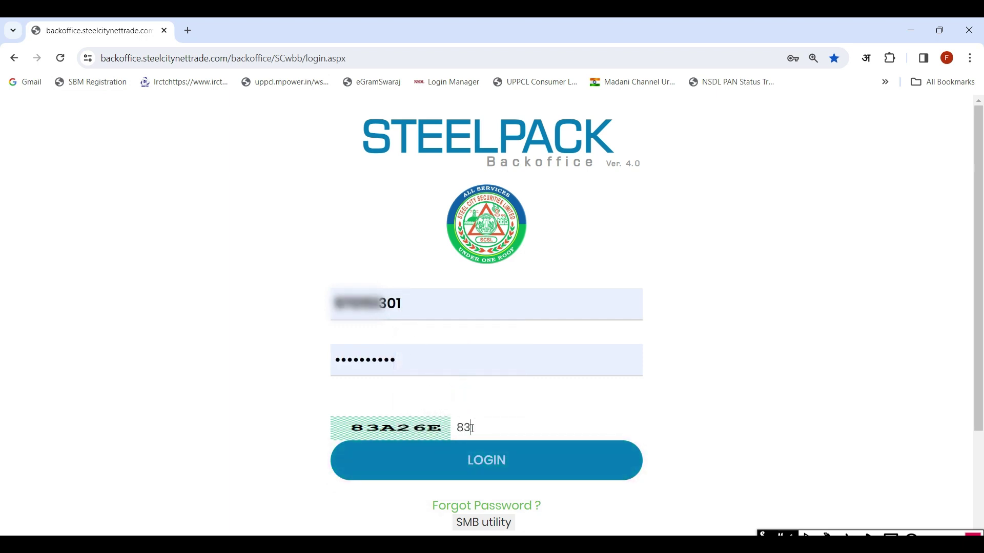
{"action": "type", "text": "A26E"}
{"action": "left_click", "coordinate": [475, 467]}
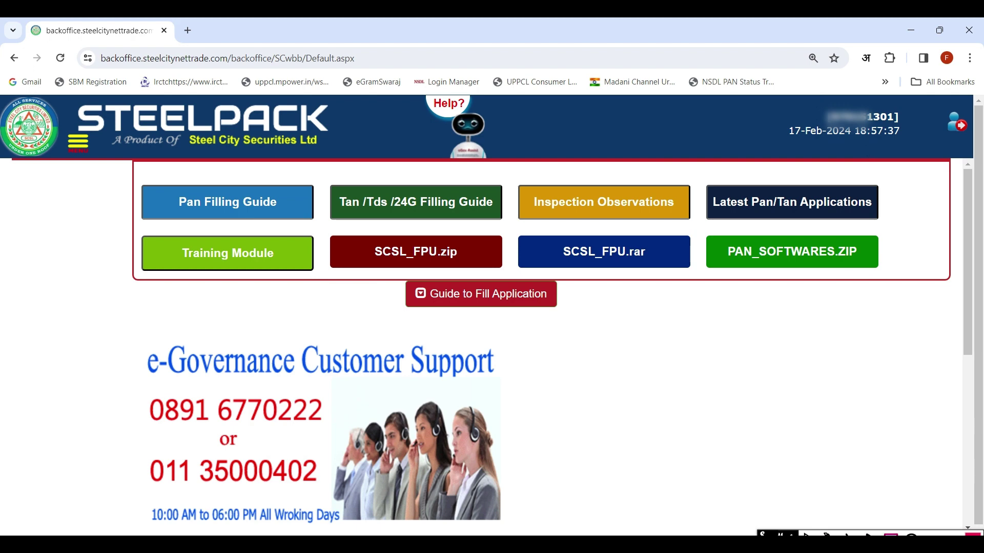
{"action": "left_click", "coordinate": [891, 535]}
{"action": "mouse_move", "coordinate": [918, 101]}
{"action": "left_mouse_down"}
{"action": "mouse_move", "coordinate": [861, 112]}
{"action": "mouse_move", "coordinate": [780, 153]}
{"action": "left_mouse_up"}
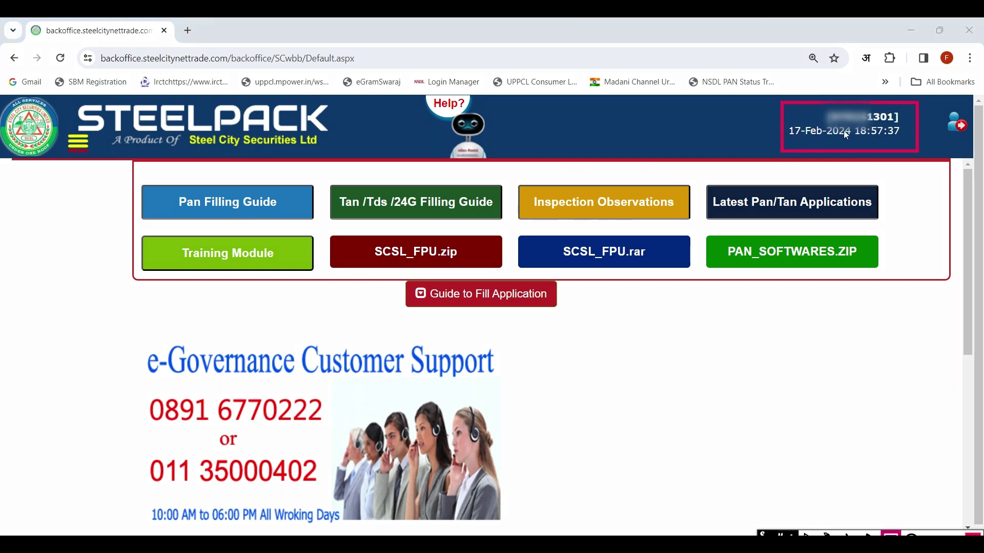
{"action": "left_click_drag", "start_coordinate": [899, 109], "coordinate": [876, 127]}
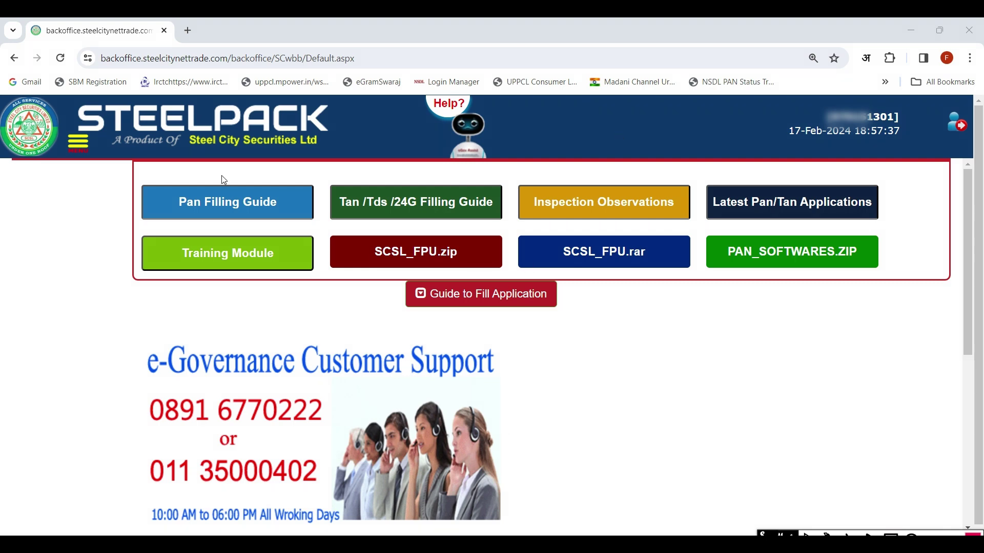
From the sidebar, go to e-Governance > TIN Services > DOUBLE DATA ENTRY - PAN > CHANGE.
{"action": "left_click", "coordinate": [77, 144]}
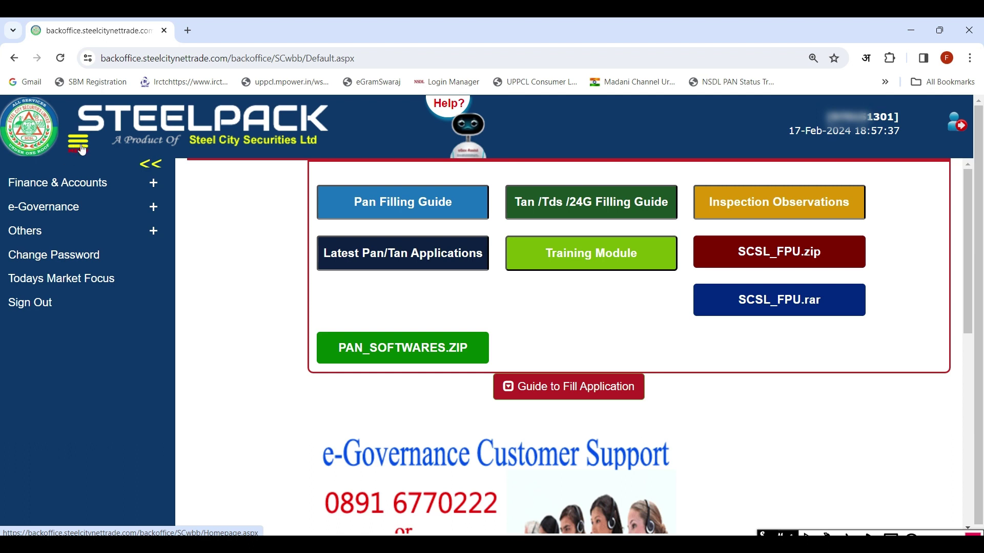
{"action": "left_click", "coordinate": [54, 209]}
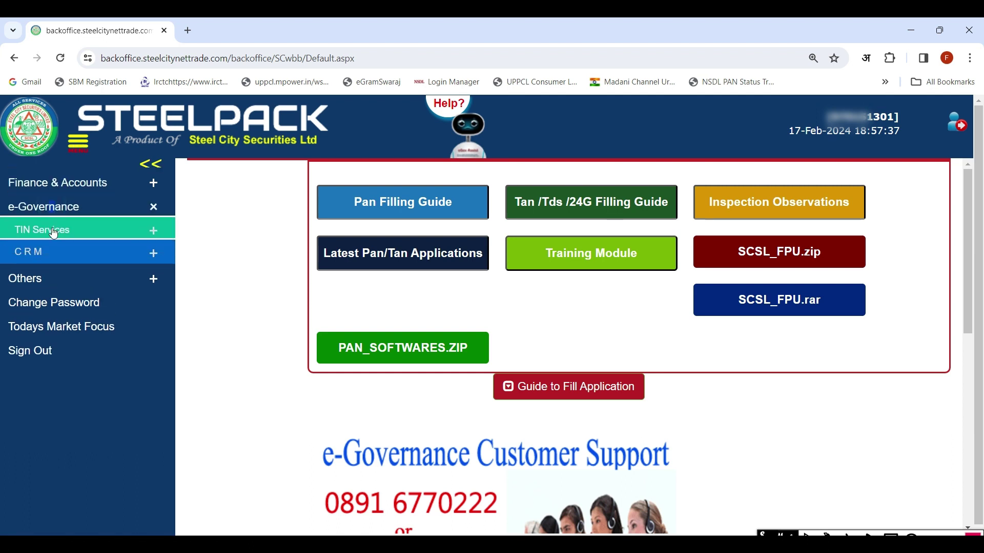
{"action": "left_click", "coordinate": [54, 231]}
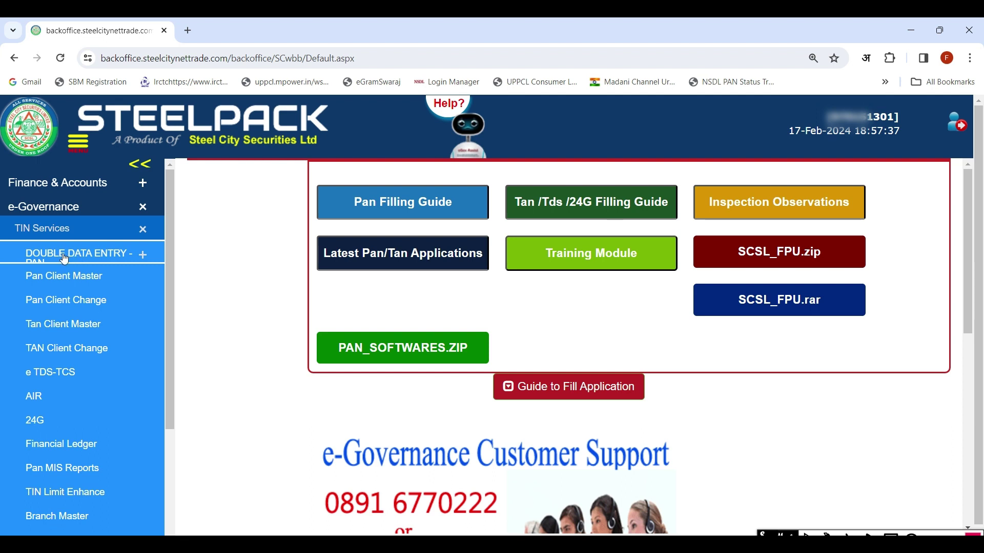
{"action": "left_click", "coordinate": [110, 256]}
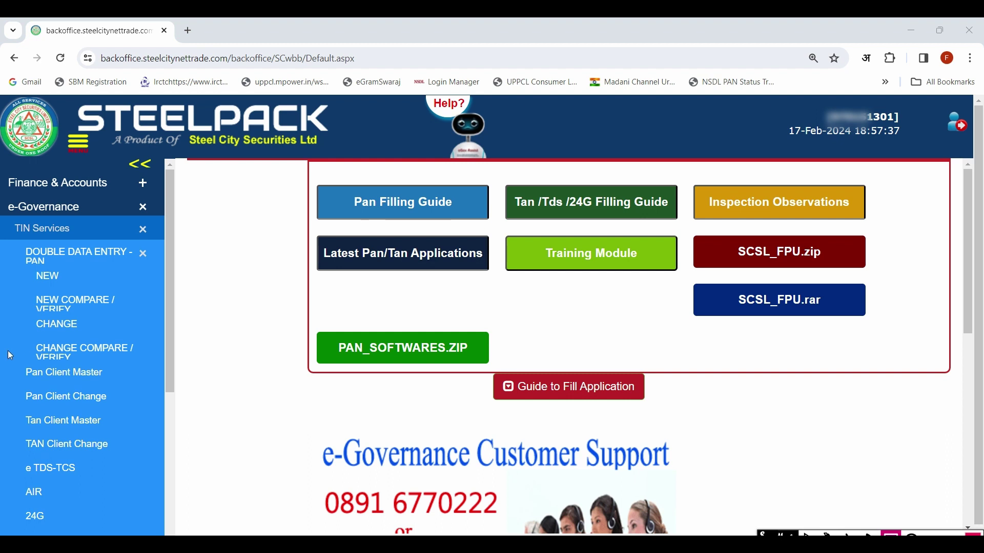
{"action": "left_click_drag", "start_coordinate": [57, 326], "coordinate": [98, 339]}
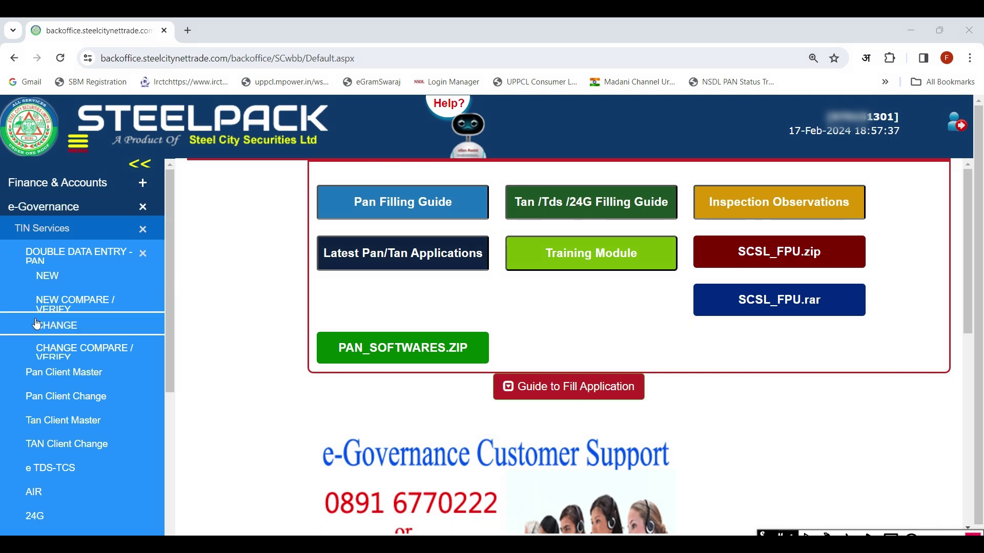
{"action": "left_click", "coordinate": [62, 328]}
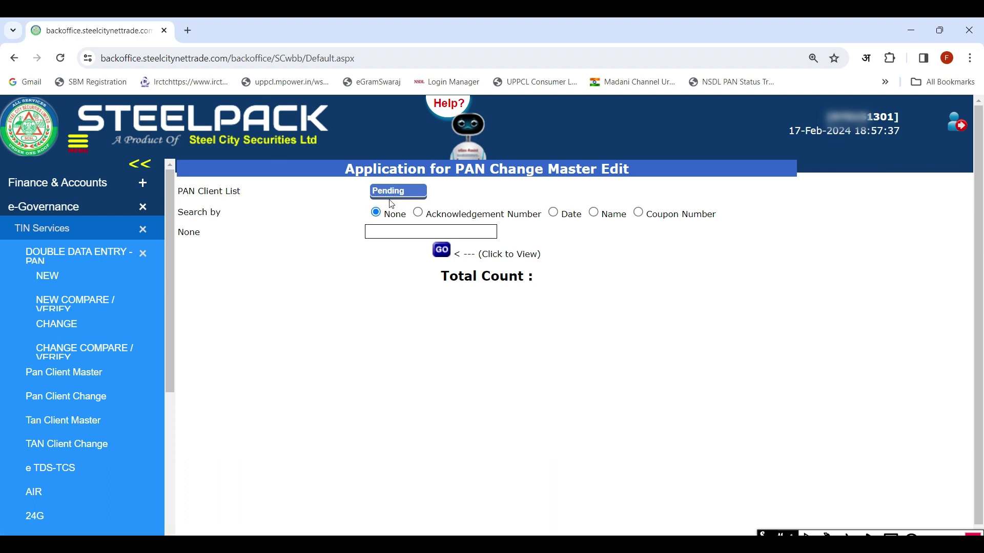
List the pending PAN change applications and open the pending row's change request form (sequence 15049).
{"action": "left_click", "coordinate": [441, 253]}
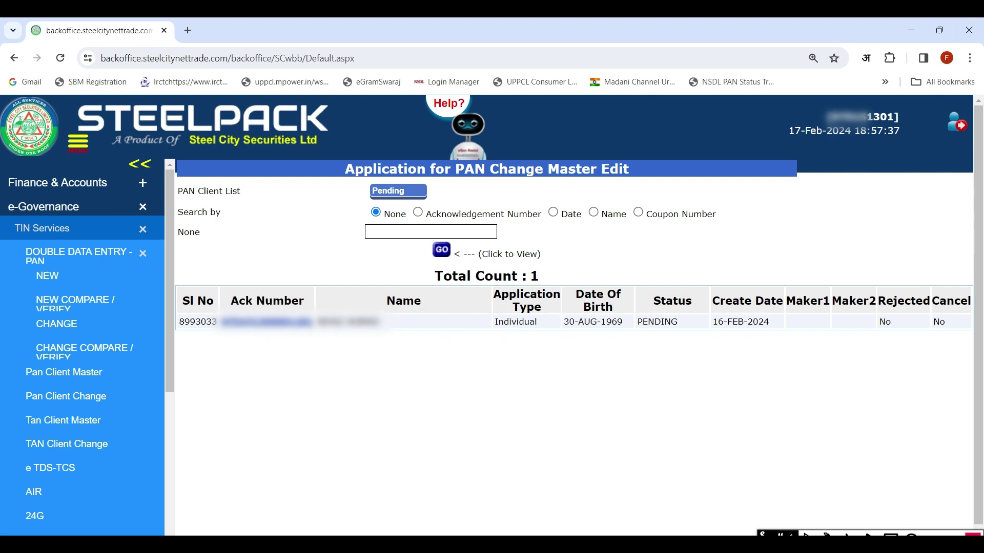
{"action": "left_click", "coordinate": [890, 535]}
{"action": "mouse_move", "coordinate": [778, 303]}
{"action": "left_mouse_down"}
{"action": "mouse_move", "coordinate": [824, 348]}
{"action": "mouse_move", "coordinate": [835, 336]}
{"action": "mouse_move", "coordinate": [882, 342]}
{"action": "left_mouse_up"}
{"action": "left_click", "coordinate": [838, 310]}
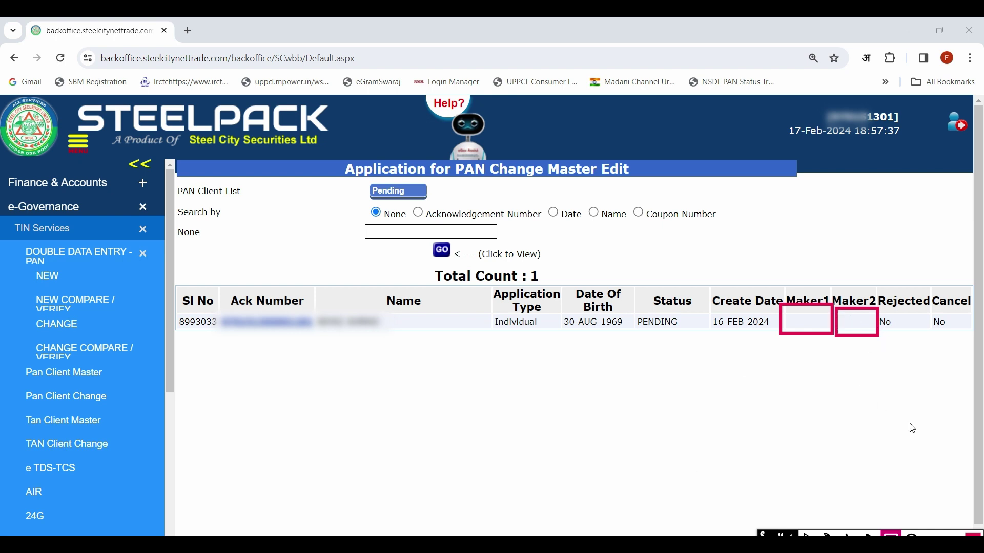
{"action": "left_click", "coordinate": [952, 540]}
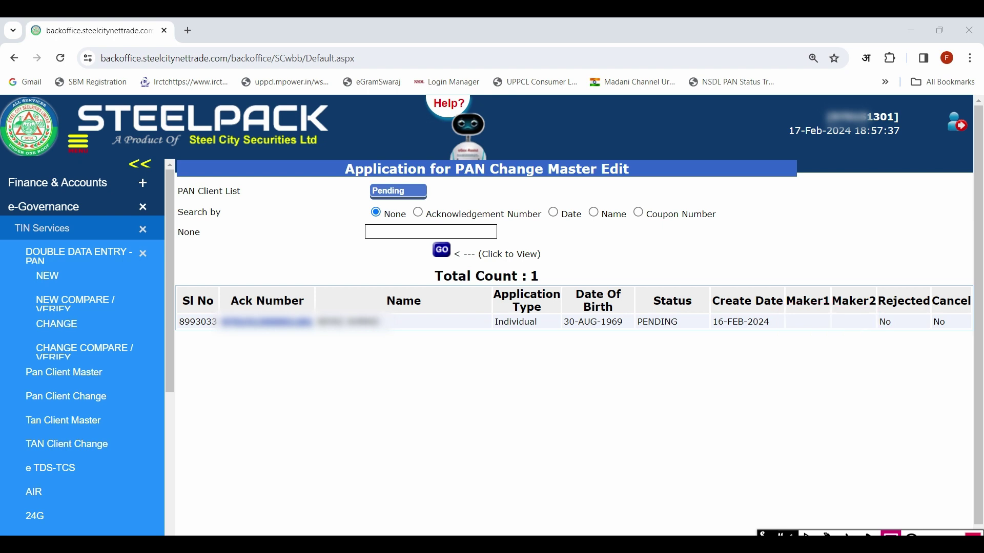
{"action": "left_click", "coordinate": [890, 537]}
{"action": "left_click", "coordinate": [890, 537]}
{"action": "mouse_move", "coordinate": [204, 302]}
{"action": "left_mouse_down"}
{"action": "mouse_move", "coordinate": [348, 354]}
{"action": "mouse_move", "coordinate": [336, 345]}
{"action": "left_mouse_up"}
{"action": "left_click", "coordinate": [272, 322]}
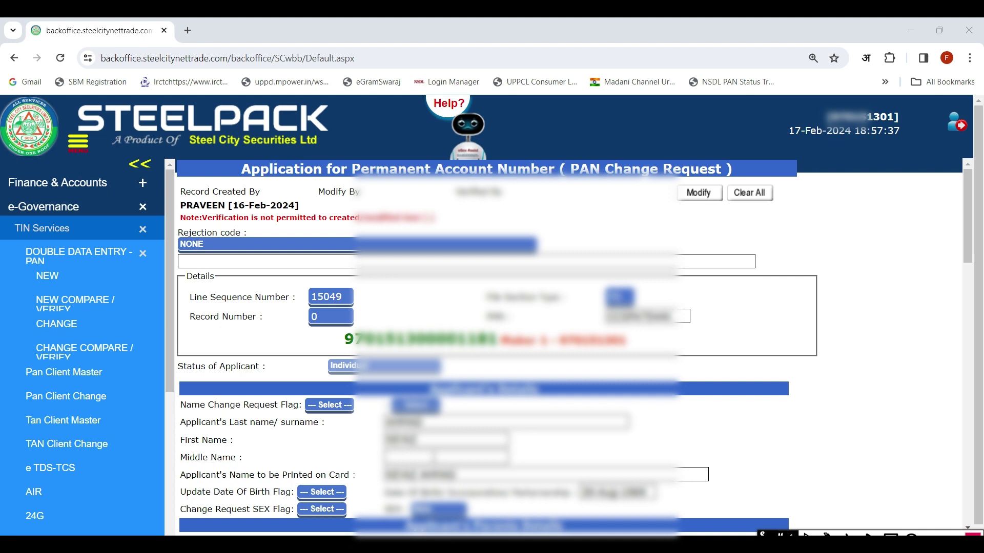
Set the name change request flag to YES, choose the applicant's title, and set the date-of-birth update flag to YES.
{"action": "scroll", "coordinate": [322, 304], "scroll_direction": "down", "scroll_amount": 2}
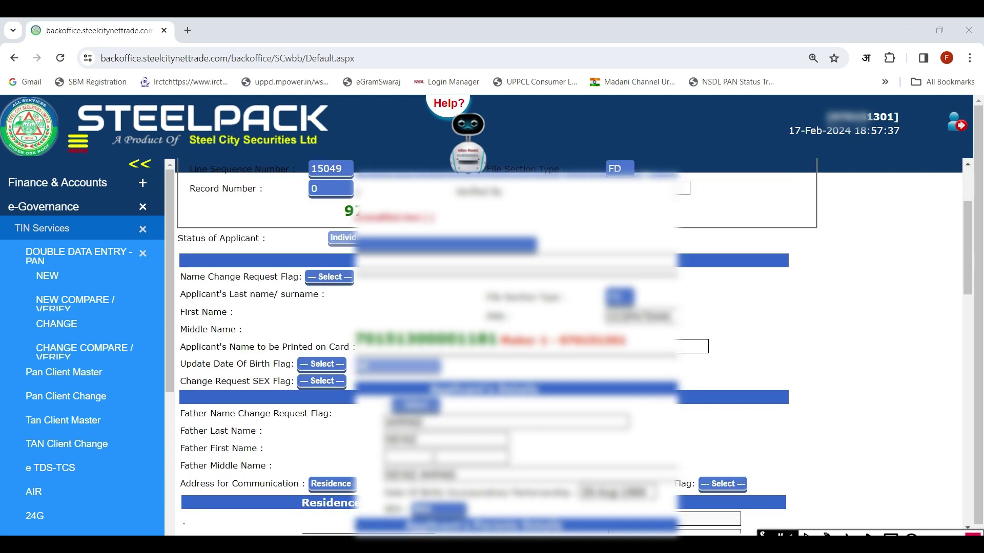
{"action": "left_click", "coordinate": [327, 277]}
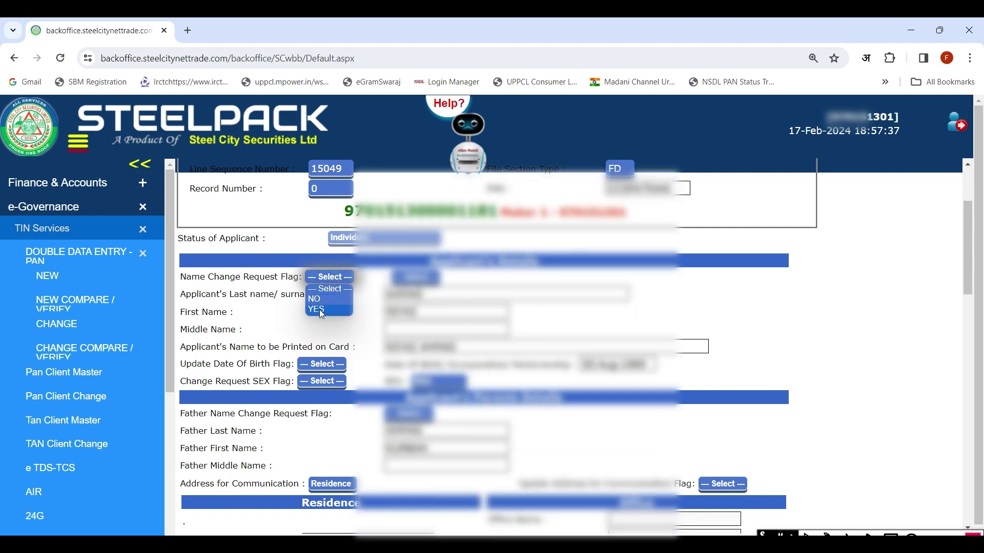
{"action": "left_click", "coordinate": [318, 310]}
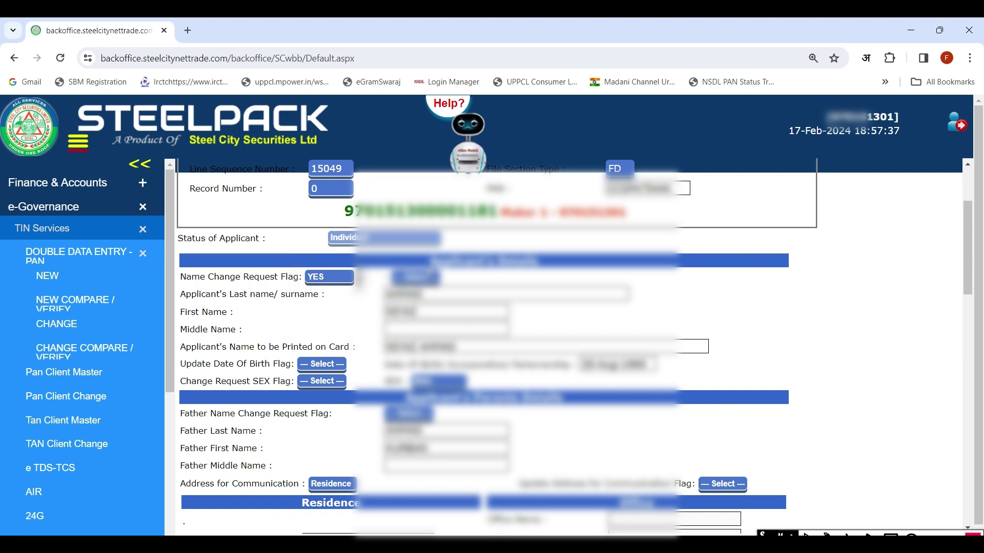
{"action": "left_click", "coordinate": [420, 280]}
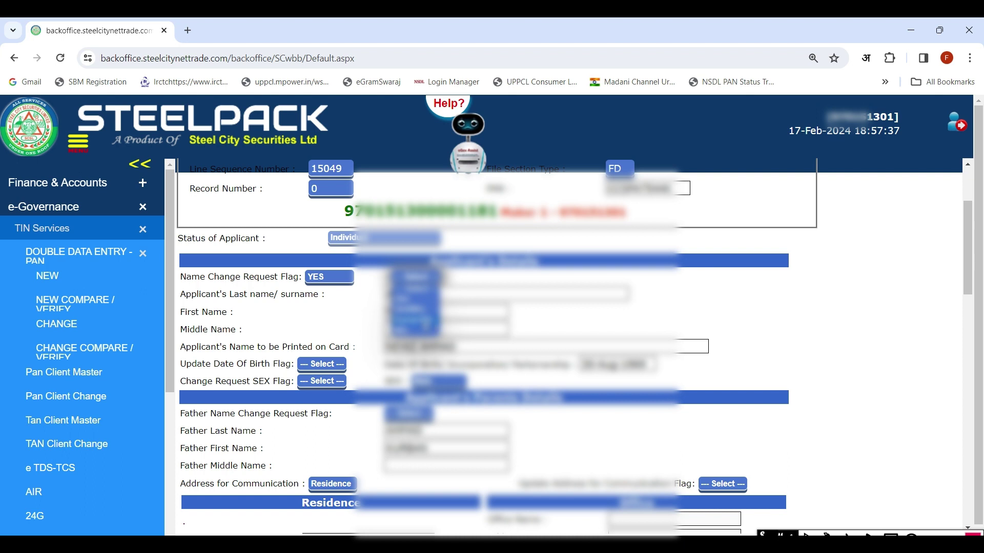
{"action": "left_click", "coordinate": [416, 299]}
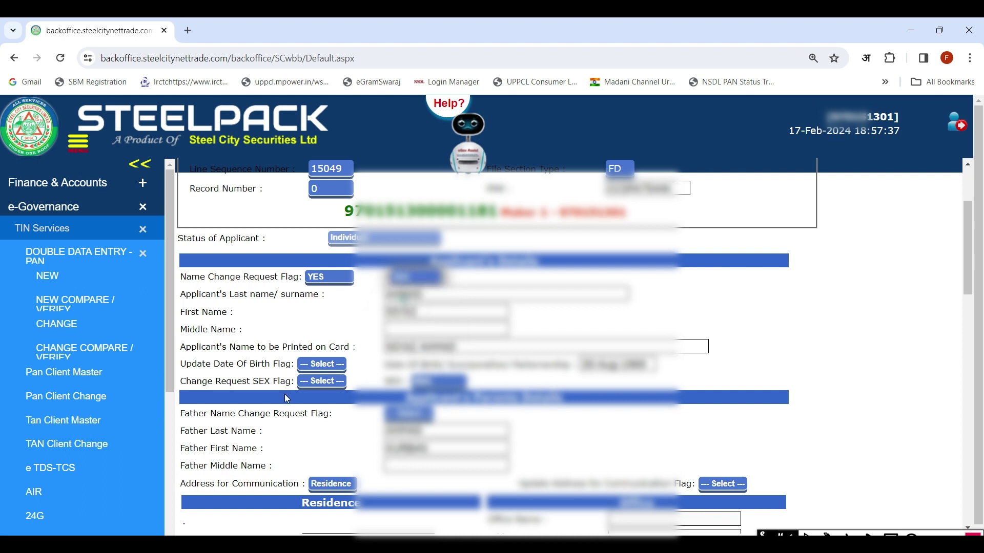
{"action": "left_click", "coordinate": [310, 379]}
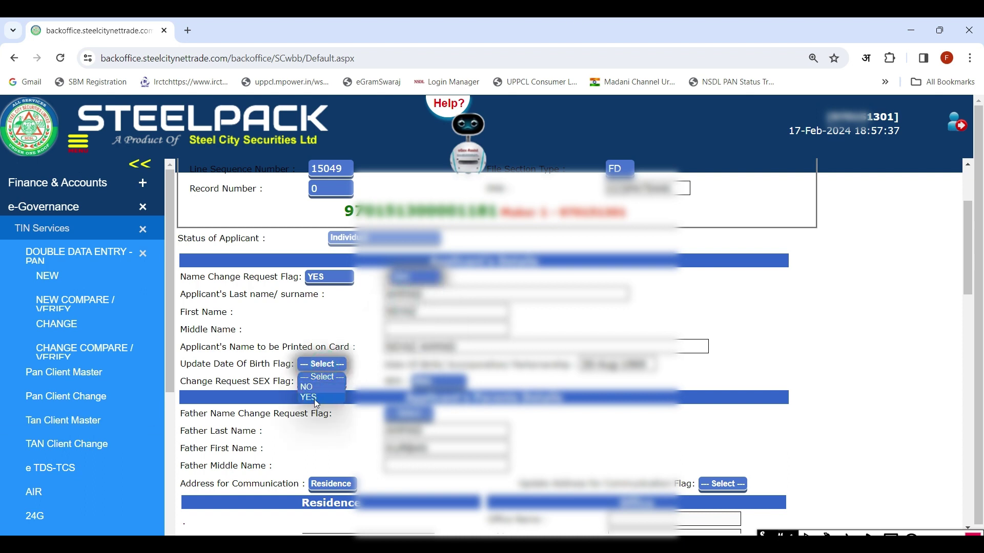
{"action": "left_click", "coordinate": [312, 397]}
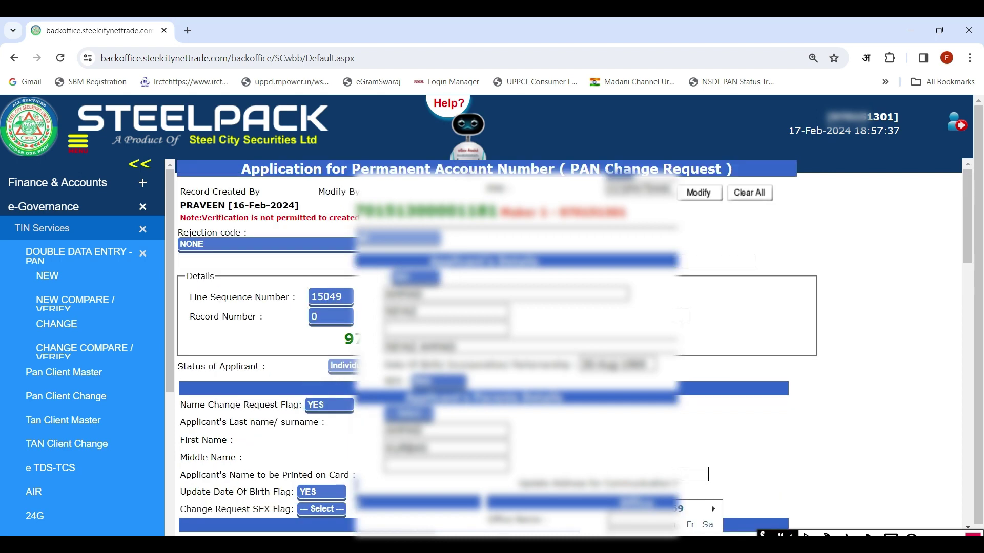
Set the sex change flag to NO, choose the father name flag, and set the address update flag to YES.
{"action": "scroll", "coordinate": [860, 523], "scroll_direction": "down", "scroll_amount": 4}
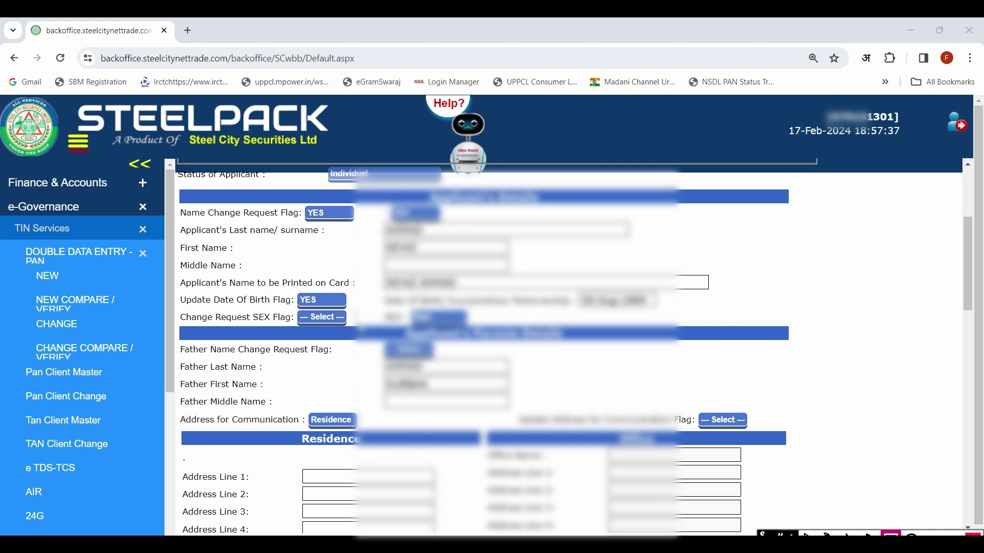
{"action": "left_click", "coordinate": [322, 318]}
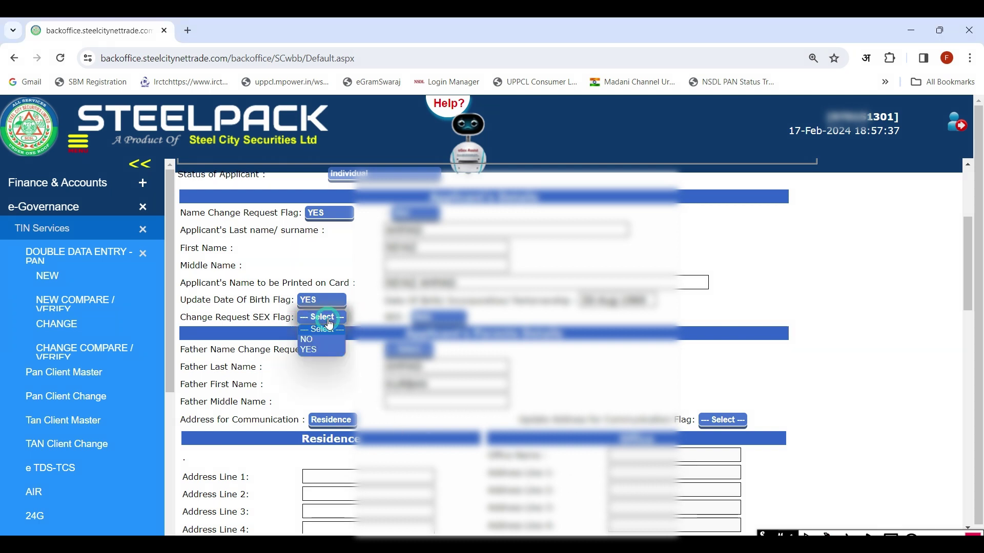
{"action": "left_click", "coordinate": [308, 340]}
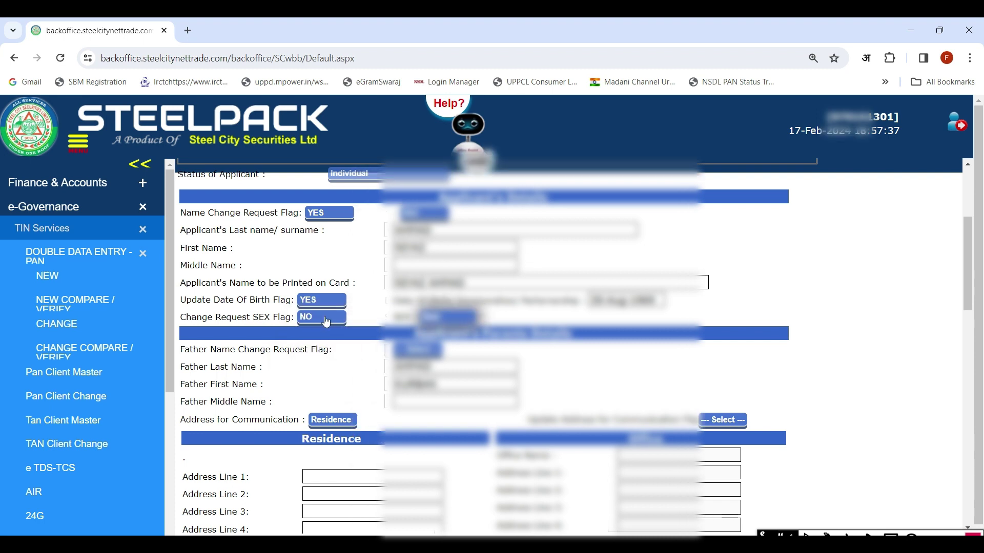
{"action": "left_click", "coordinate": [422, 353]}
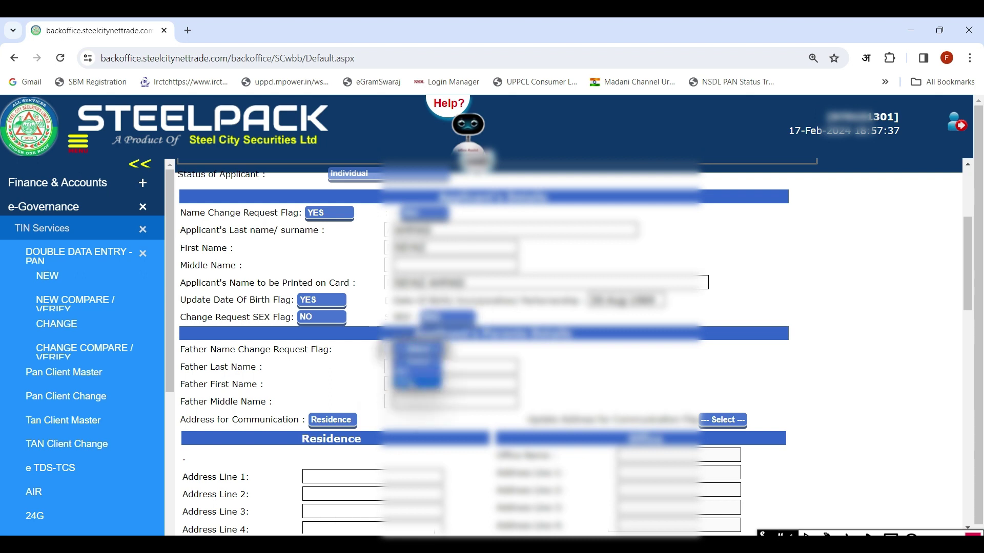
{"action": "left_click", "coordinate": [409, 382]}
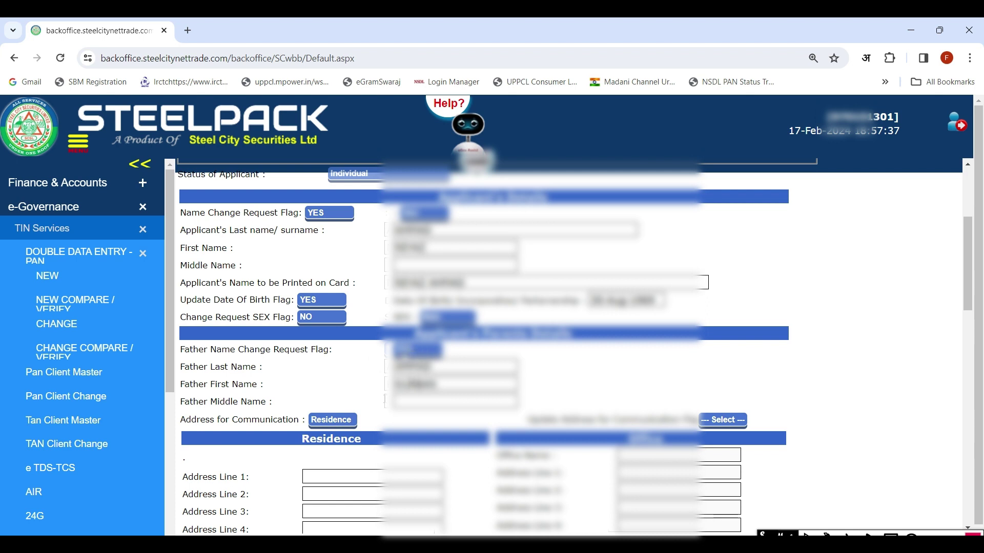
{"action": "left_click", "coordinate": [719, 425]}
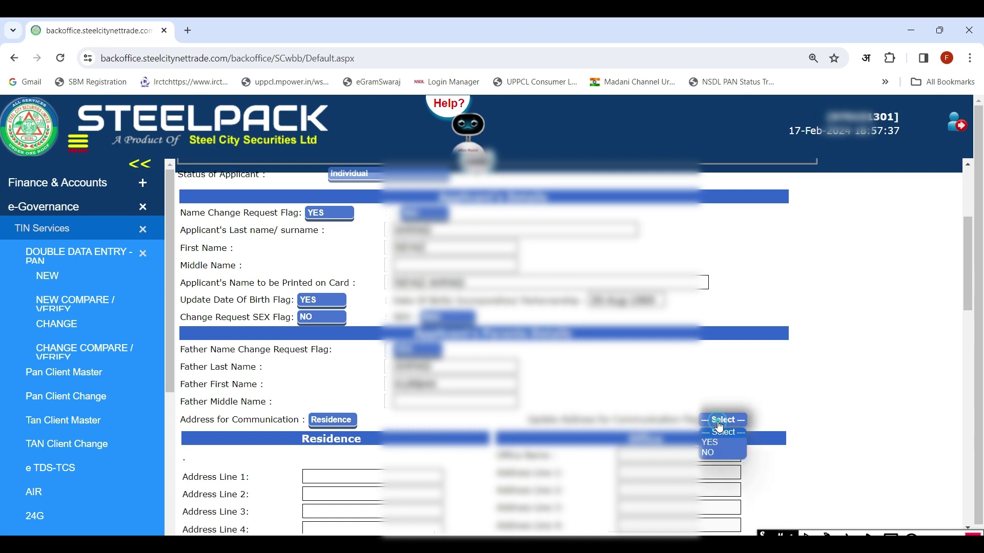
{"action": "left_click", "coordinate": [709, 443]}
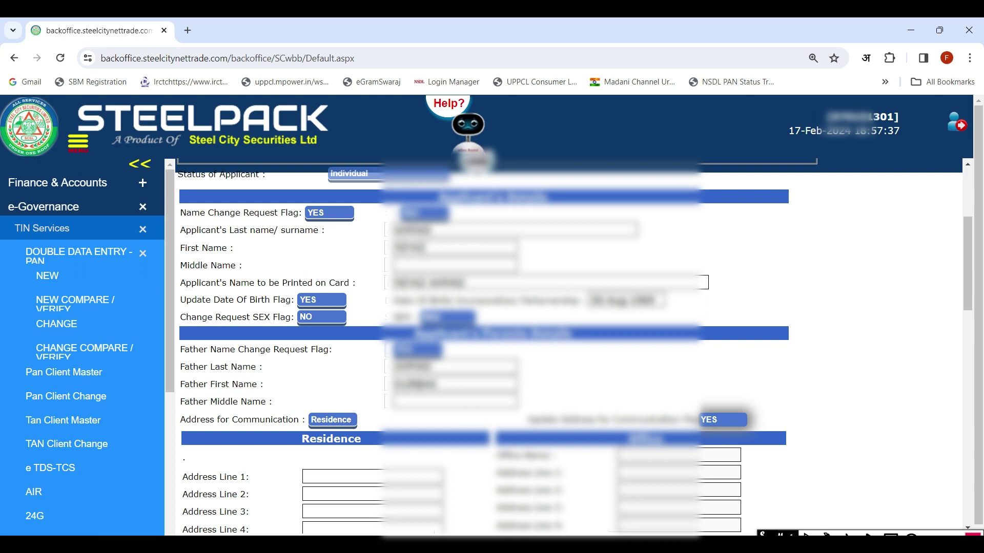
{"action": "scroll", "coordinate": [280, 294], "scroll_direction": "down", "scroll_amount": 3}
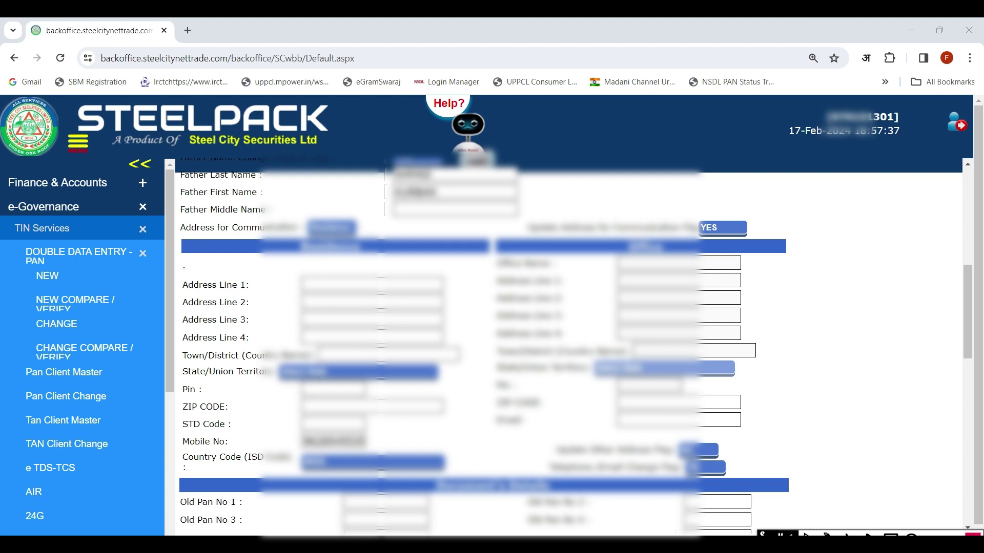
{"action": "scroll", "coordinate": [160, 486], "scroll_direction": "down", "scroll_amount": 1}
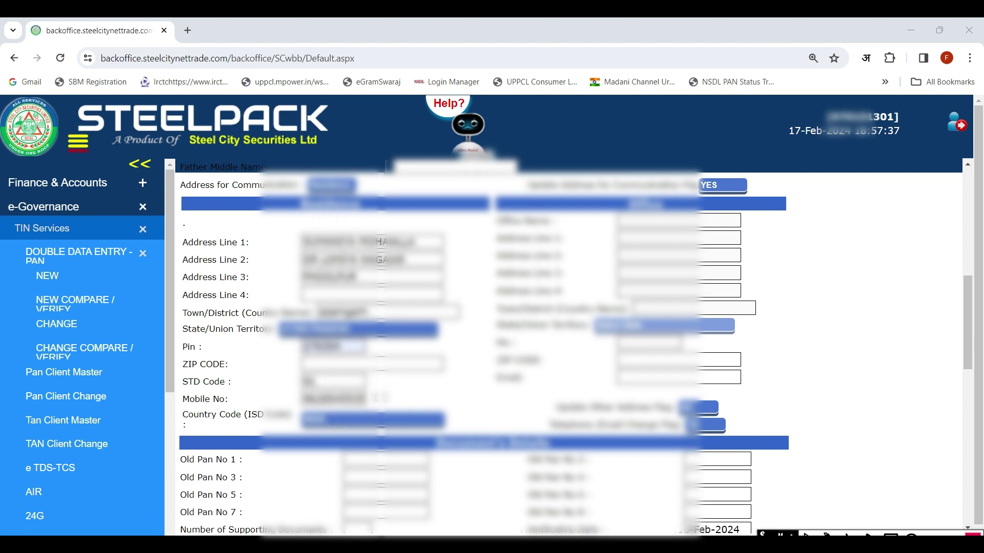
{"action": "scroll", "coordinate": [128, 473], "scroll_direction": "down", "scroll_amount": 4}
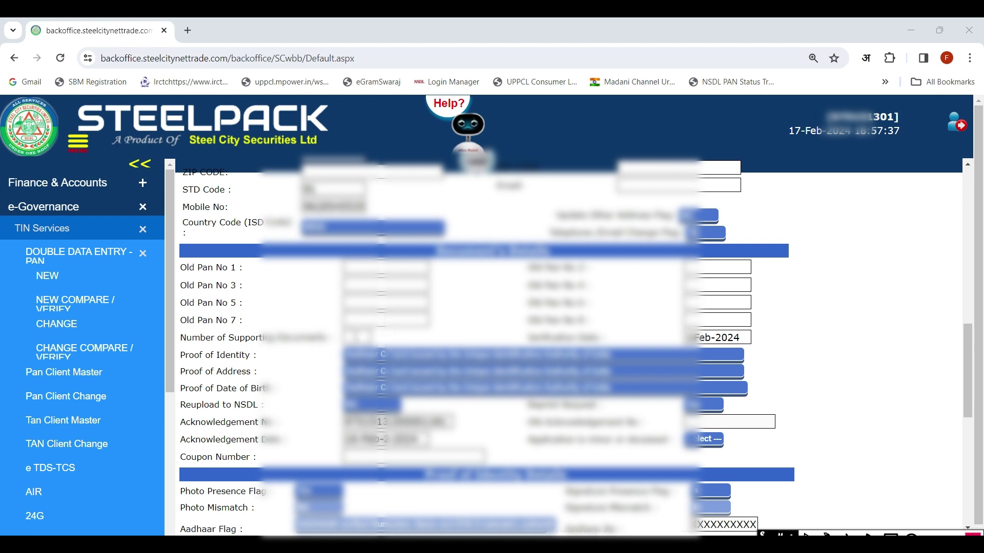
Choose the number of supporting documents submitted, then go to the Date of Birth On Aadhaar field.
{"action": "left_click", "coordinate": [359, 338]}
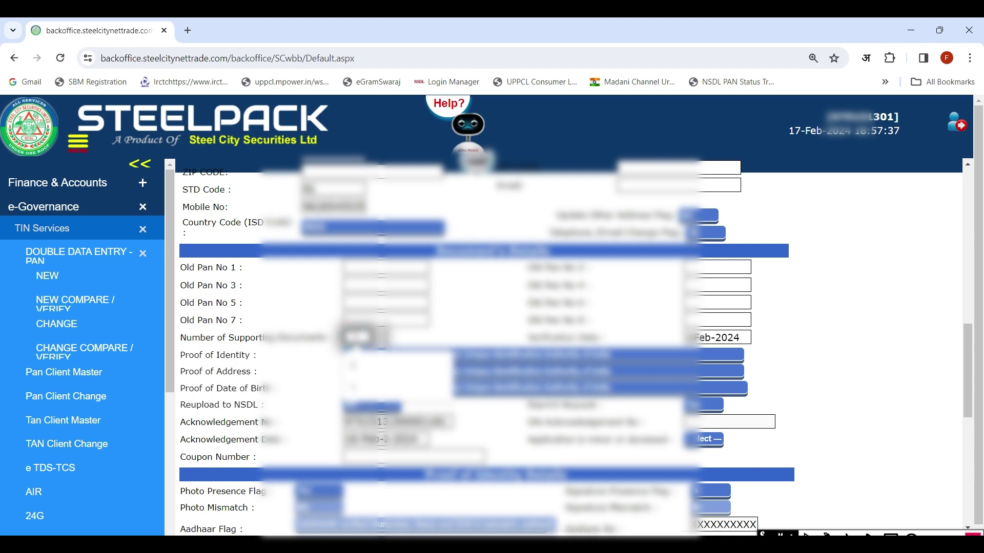
{"action": "left_click", "coordinate": [353, 388]}
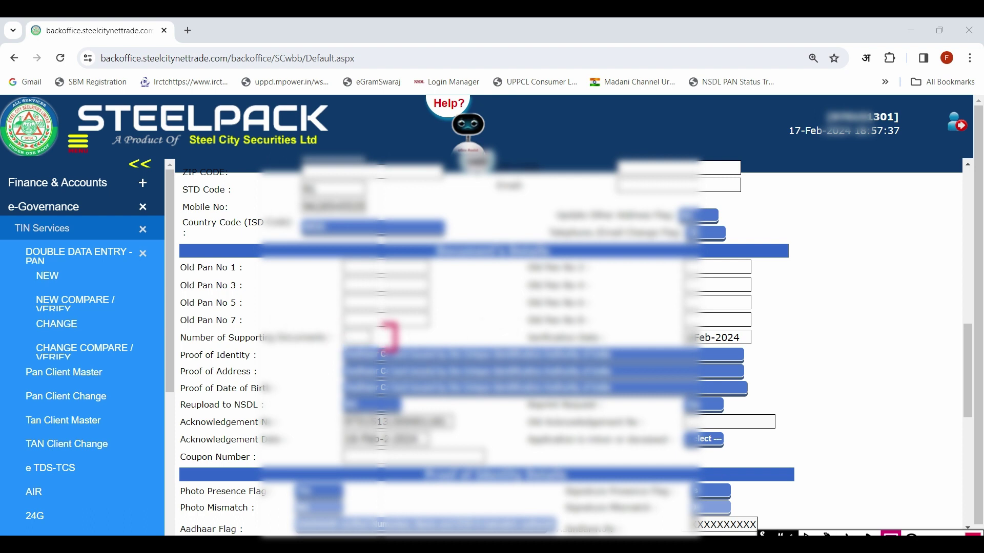
{"action": "left_click", "coordinate": [350, 337]}
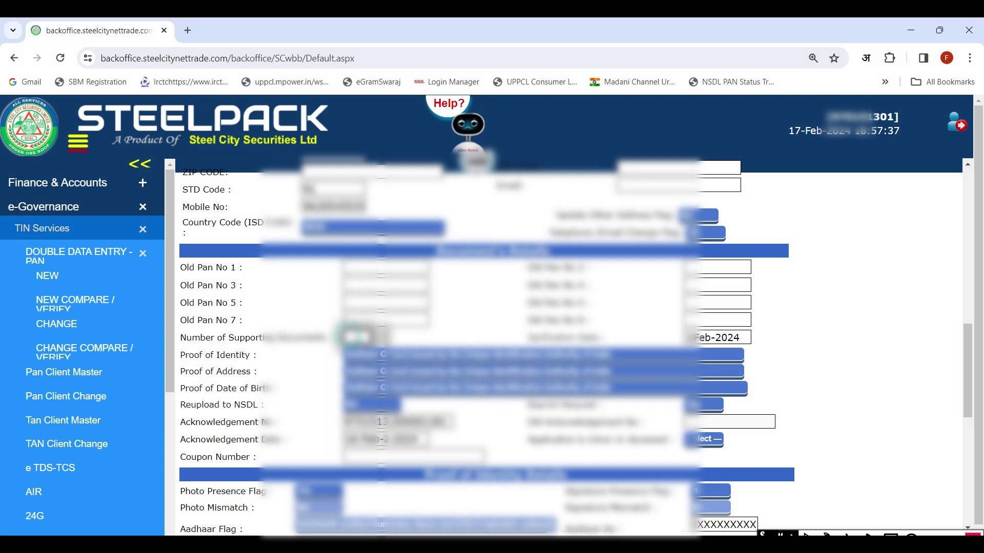
{"action": "left_click", "coordinate": [311, 369]}
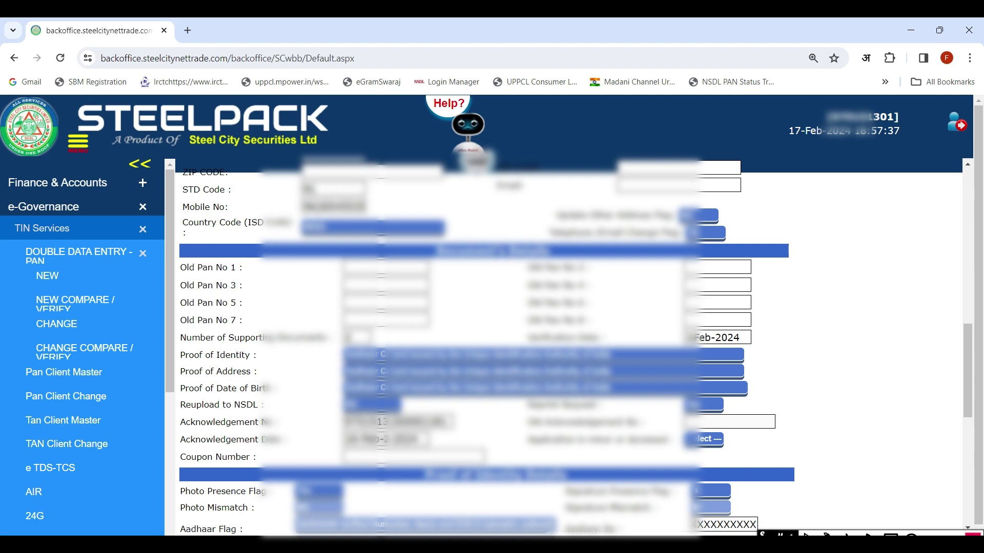
{"action": "scroll", "coordinate": [563, 348], "scroll_direction": "down", "scroll_amount": 5}
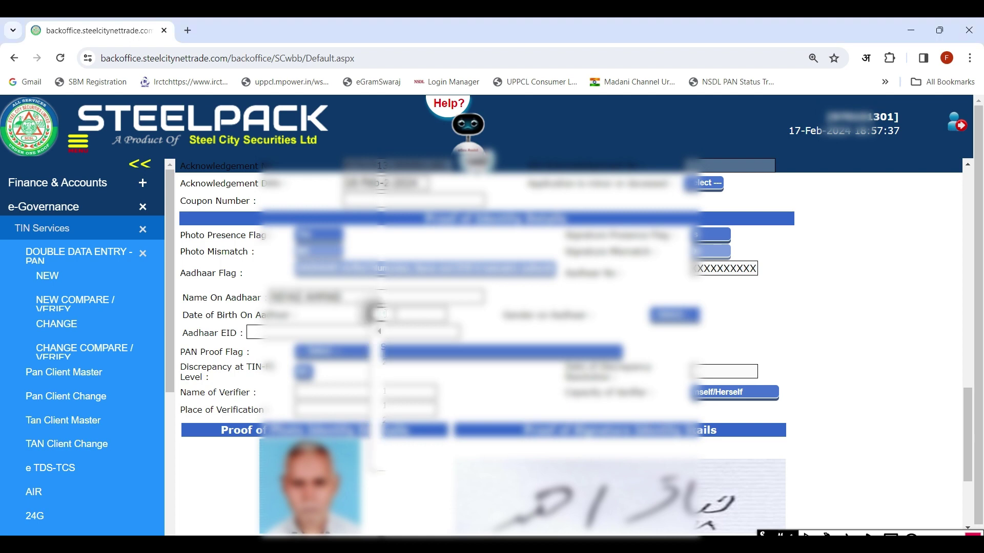
{"action": "left_click", "coordinate": [384, 313]}
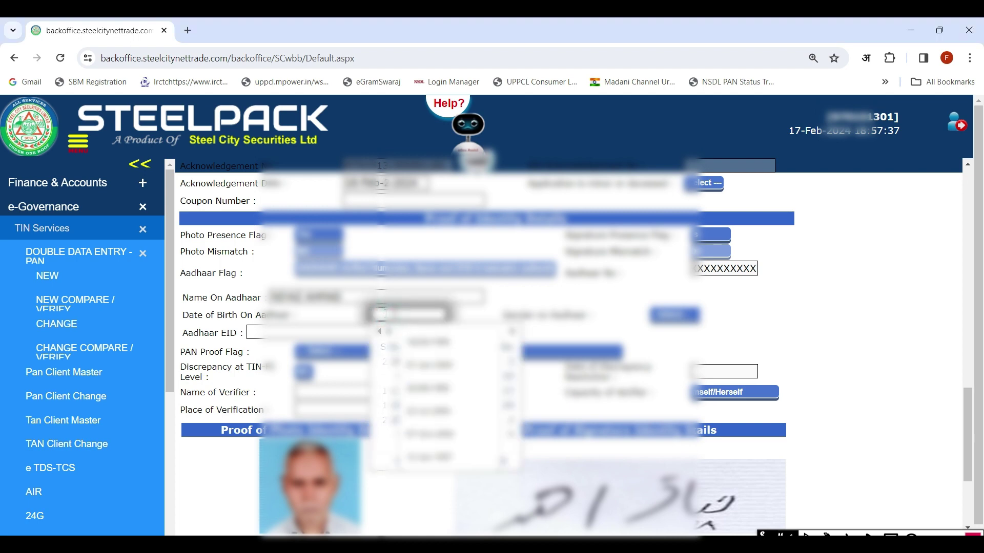
Page the Date of Birth On Aadhaar calendar back from 2024 to the birth year and pick the date.
{"action": "left_click", "coordinate": [381, 314]}
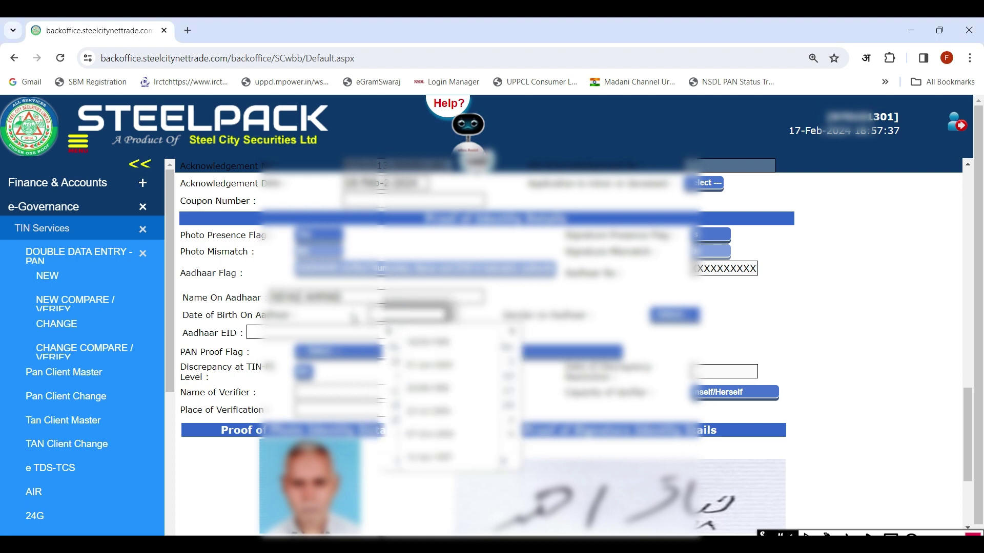
{"action": "left_click", "coordinate": [379, 313]}
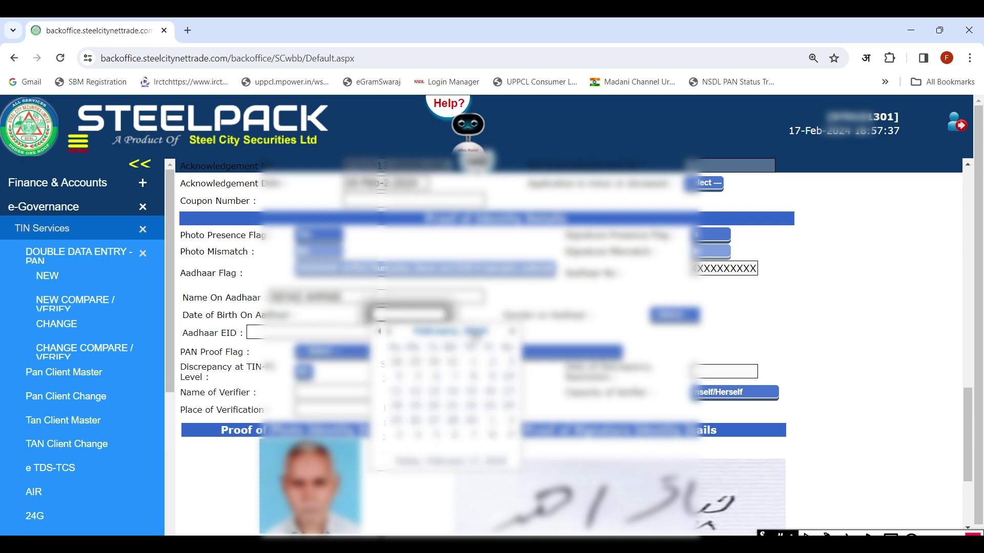
{"action": "left_click", "coordinate": [473, 332]}
{"action": "left_click", "coordinate": [472, 332]}
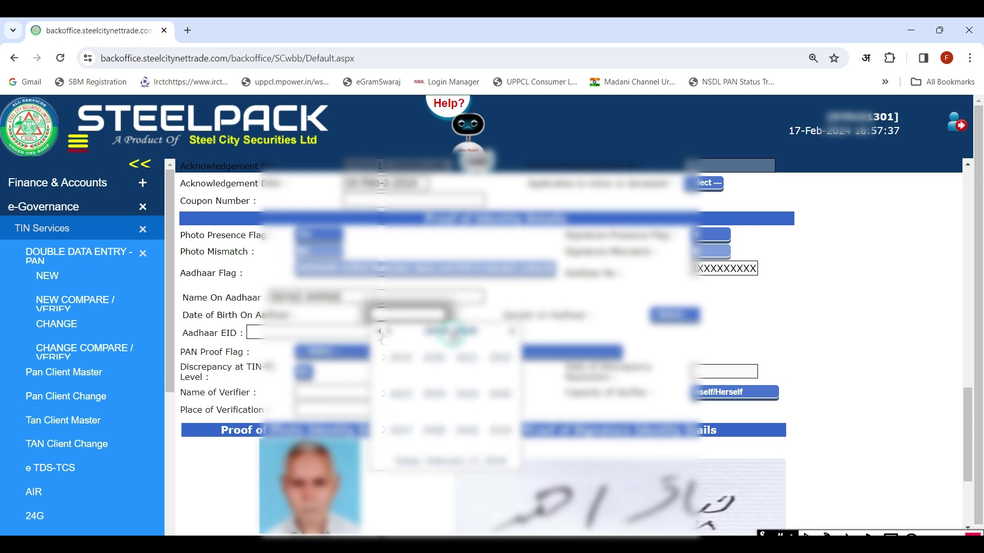
{"action": "left_click", "coordinate": [380, 334]}
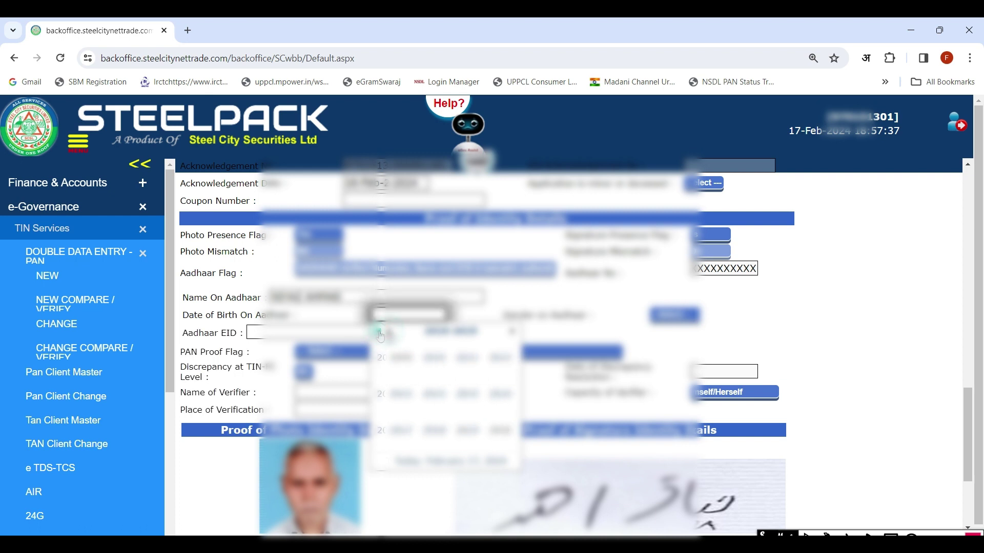
{"action": "left_click", "coordinate": [381, 334]}
{"action": "left_click", "coordinate": [380, 334]}
{"action": "left_click", "coordinate": [381, 334]}
{"action": "left_click", "coordinate": [380, 334]}
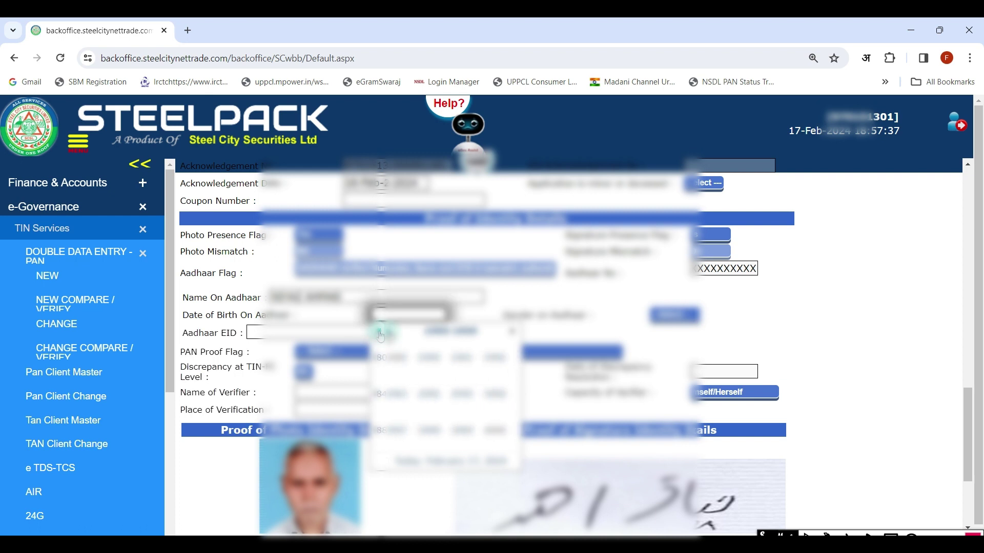
{"action": "left_click", "coordinate": [380, 334]}
{"action": "left_click", "coordinate": [380, 334]}
{"action": "left_click", "coordinate": [381, 334]}
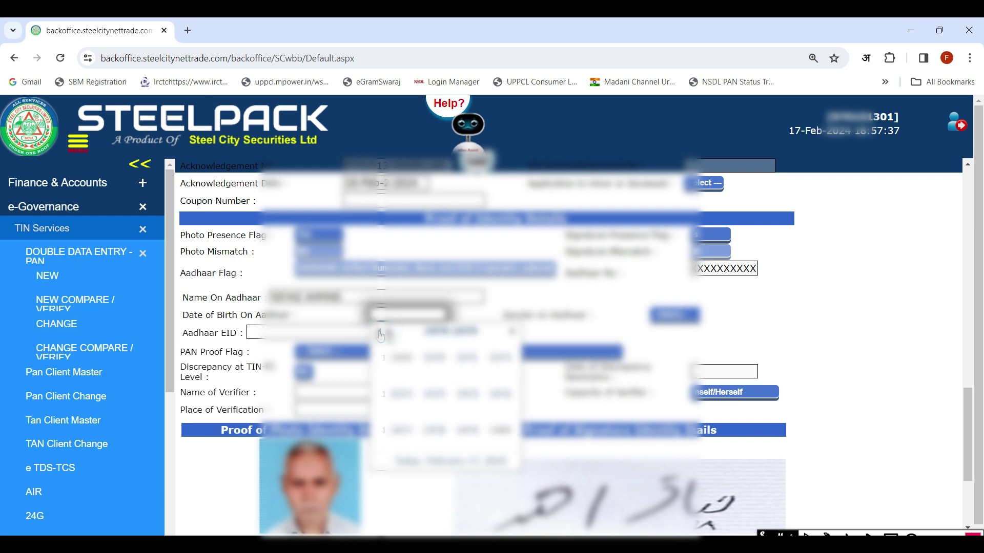
{"action": "left_click", "coordinate": [380, 334]}
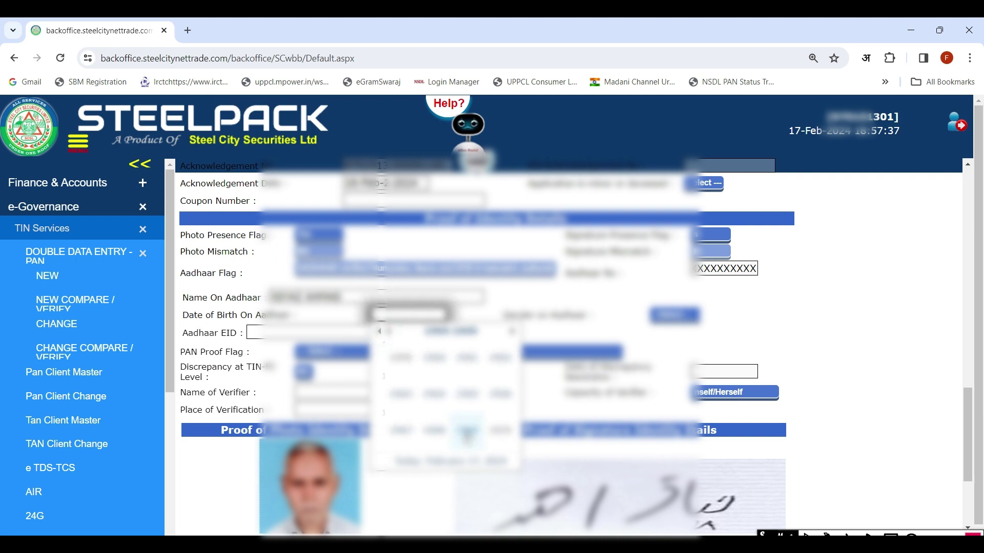
{"action": "left_click", "coordinate": [467, 436]}
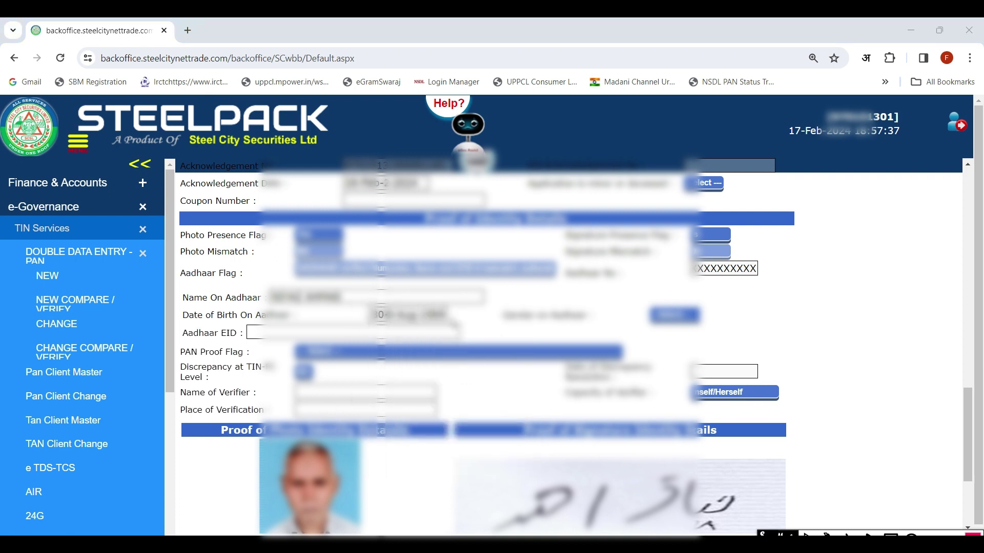
Choose the applicant's gender on Aadhaar and the third PAN Proof Flag option.
{"action": "left_click", "coordinate": [674, 315]}
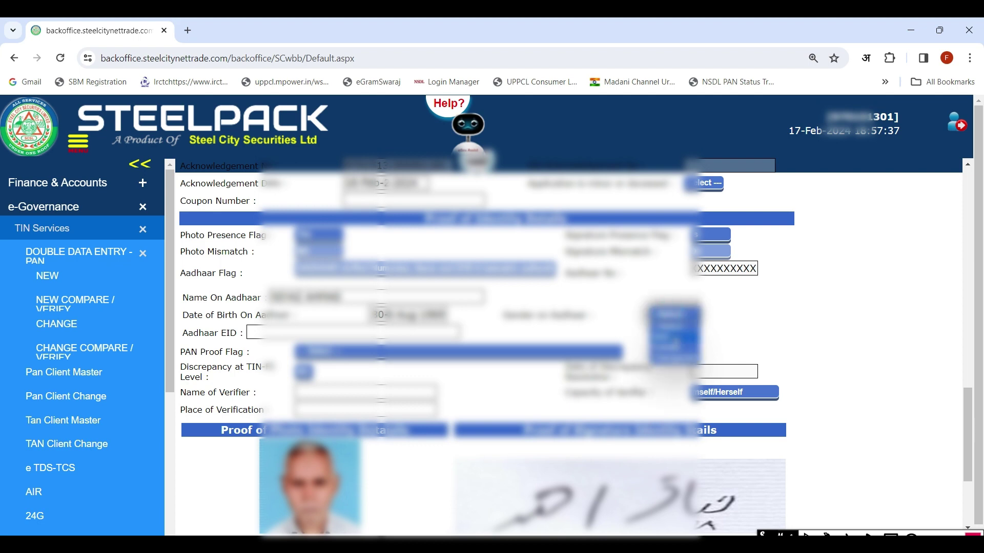
{"action": "left_click", "coordinate": [671, 338]}
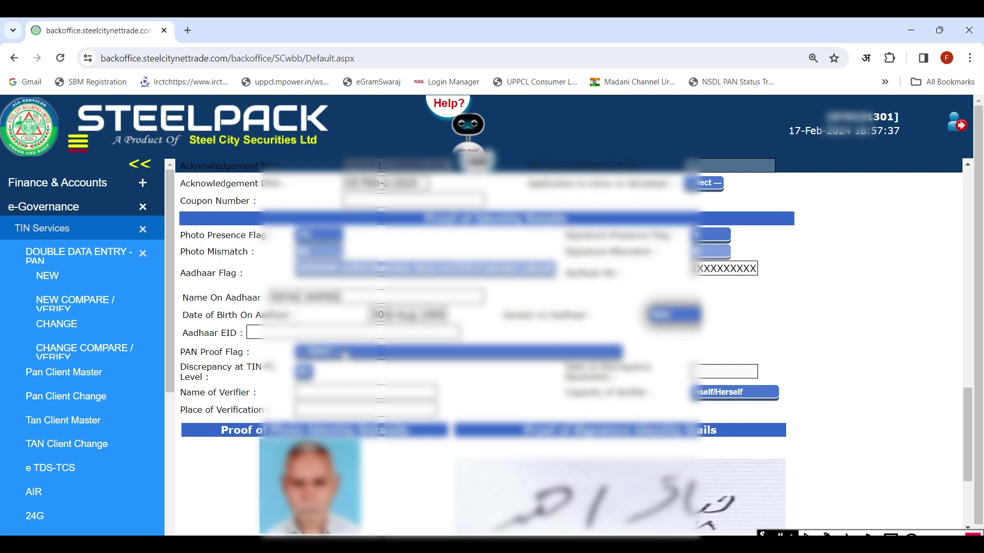
{"action": "left_click", "coordinate": [339, 353]}
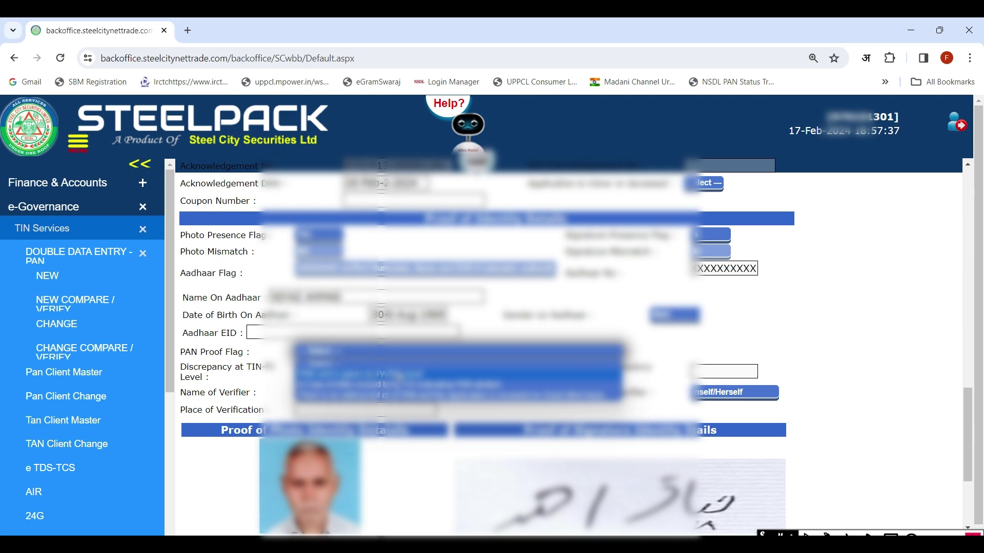
{"action": "left_click", "coordinate": [379, 374]}
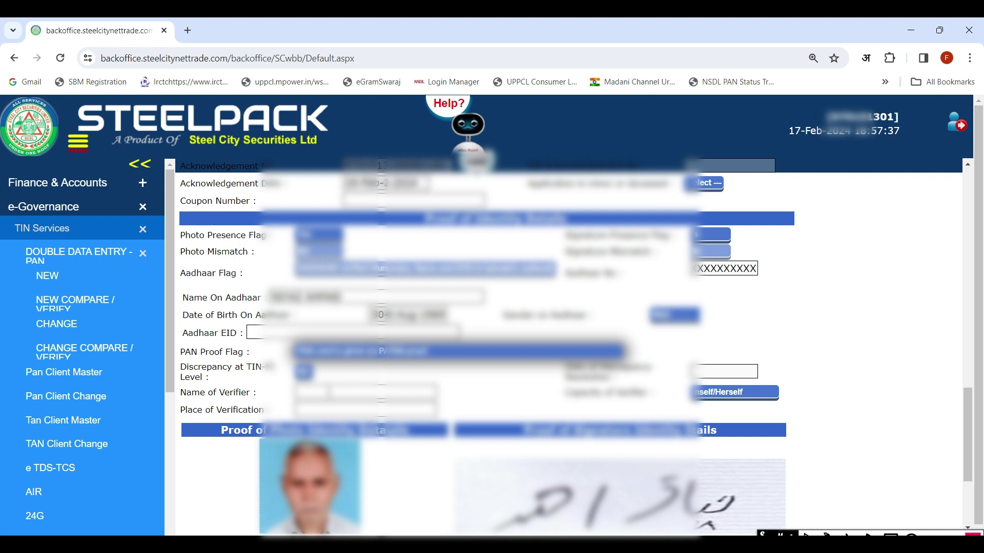
Fill in Name of Verifier and Place of Verification from the autofill suggestions.
{"action": "left_click_drag", "start_coordinate": [354, 294], "coordinate": [276, 297]}
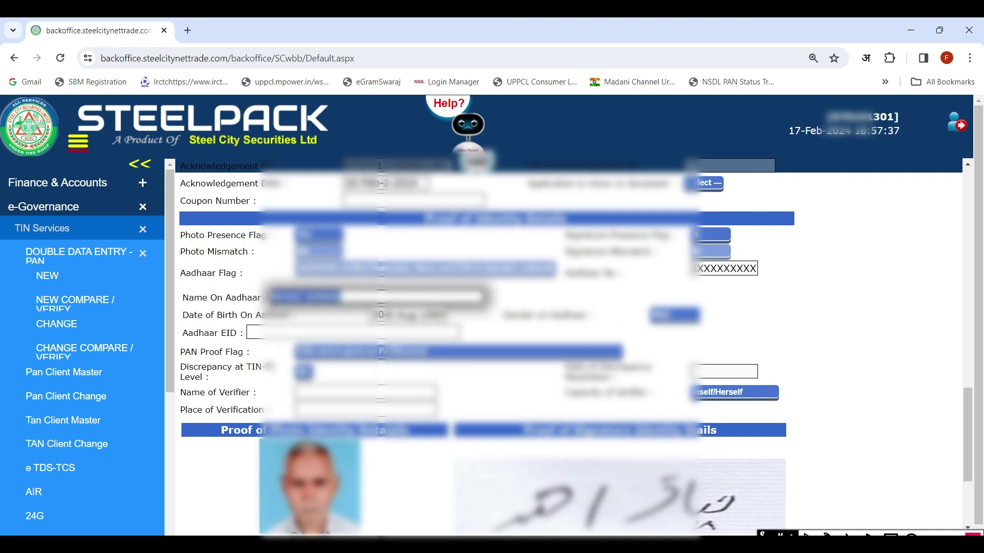
{"action": "left_click", "coordinate": [331, 393]}
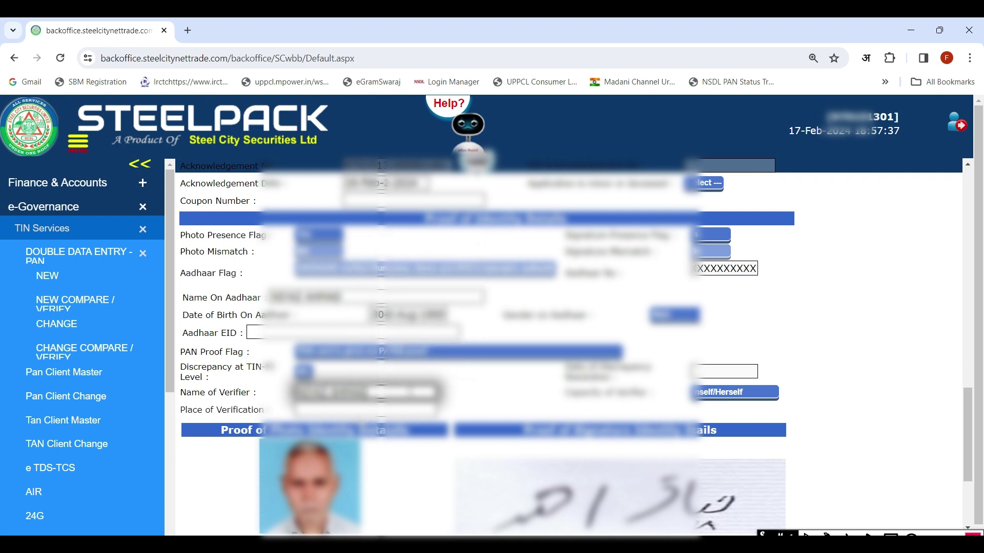
{"action": "left_click", "coordinate": [338, 413]}
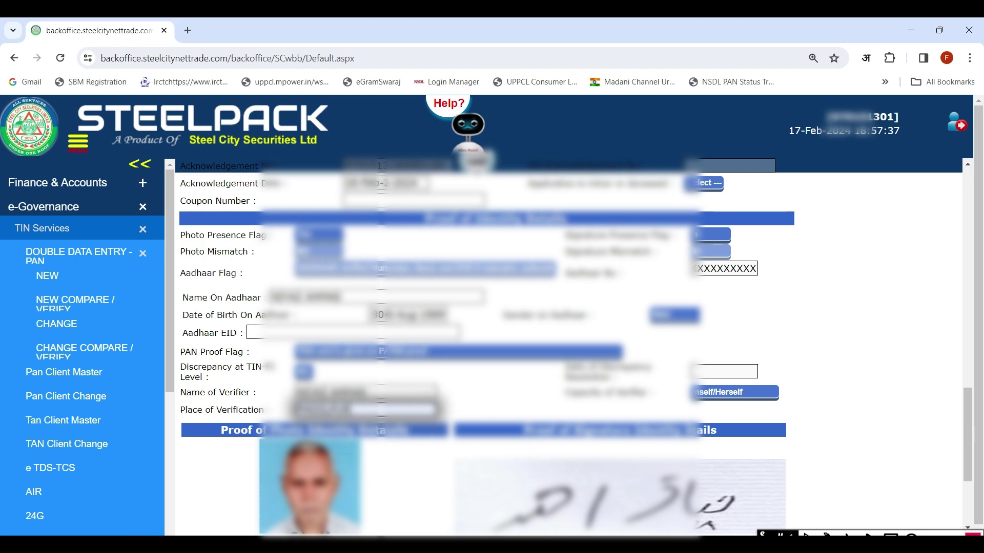
{"action": "scroll", "coordinate": [257, 435], "scroll_direction": "down", "scroll_amount": 3}
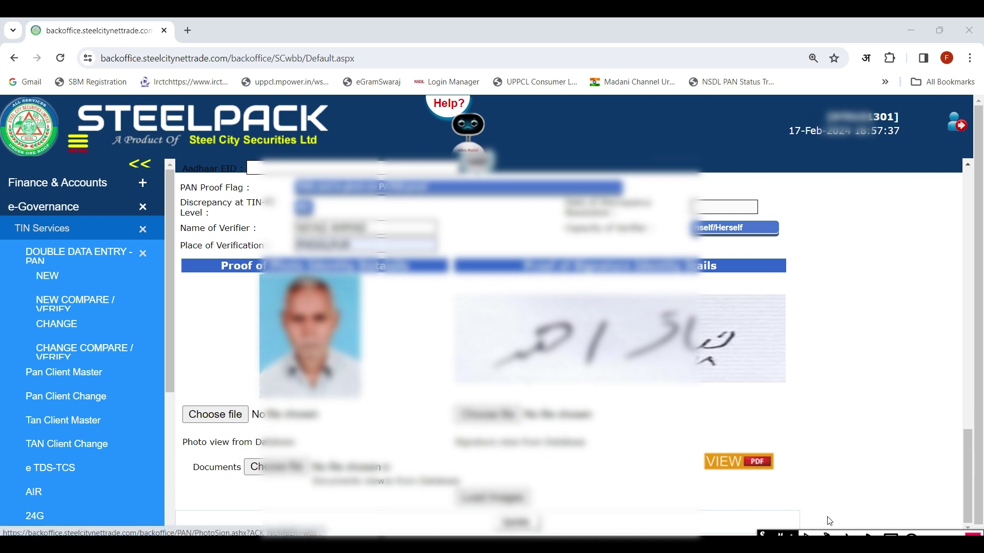
{"action": "left_click", "coordinate": [889, 535]}
{"action": "left_click_drag", "start_coordinate": [786, 433], "coordinate": [695, 489]}
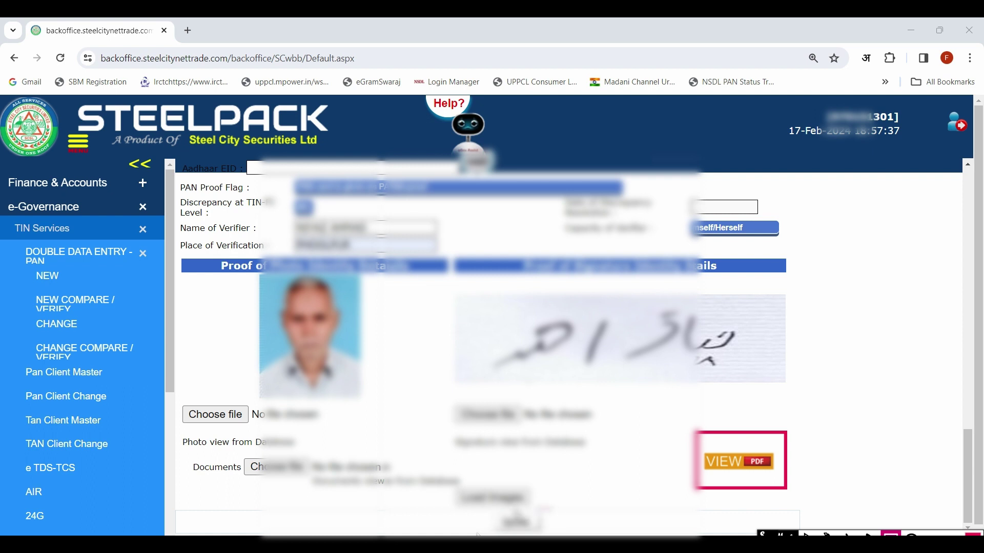
{"action": "left_click_drag", "start_coordinate": [487, 508], "coordinate": [551, 529]}
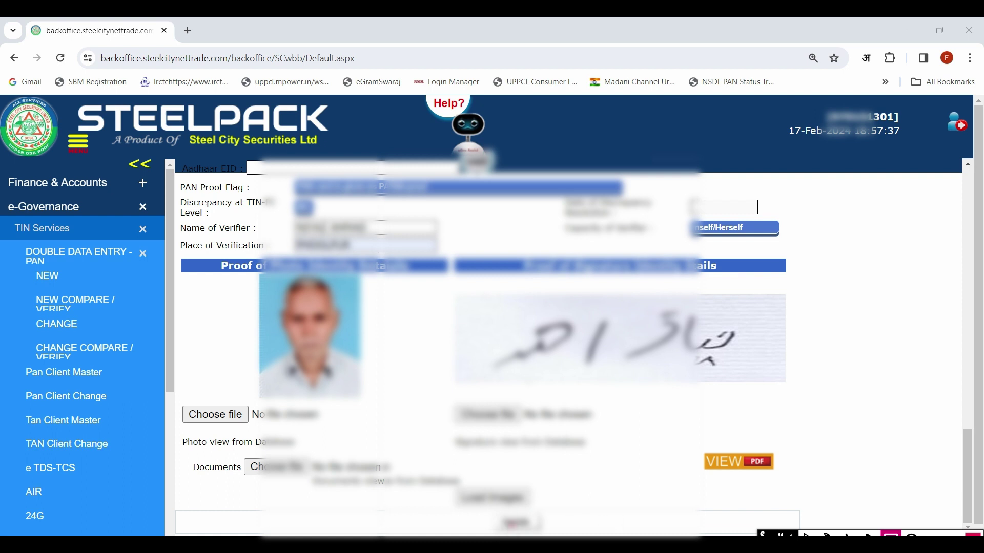
Save the application and review the reloaded form showing 'Pan Updated Sucessfully'.
{"action": "left_click", "coordinate": [517, 523]}
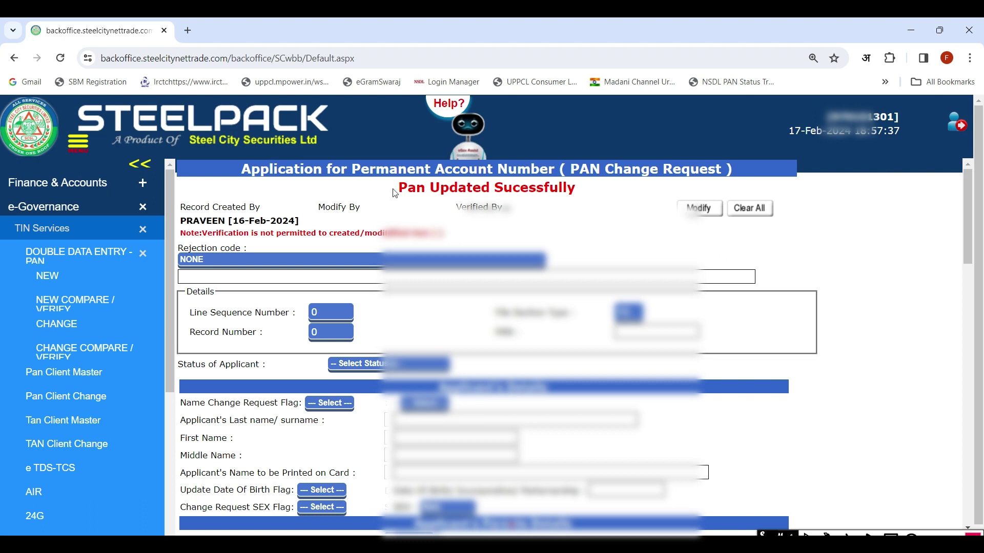
{"action": "left_click_drag", "start_coordinate": [381, 178], "coordinate": [589, 205]}
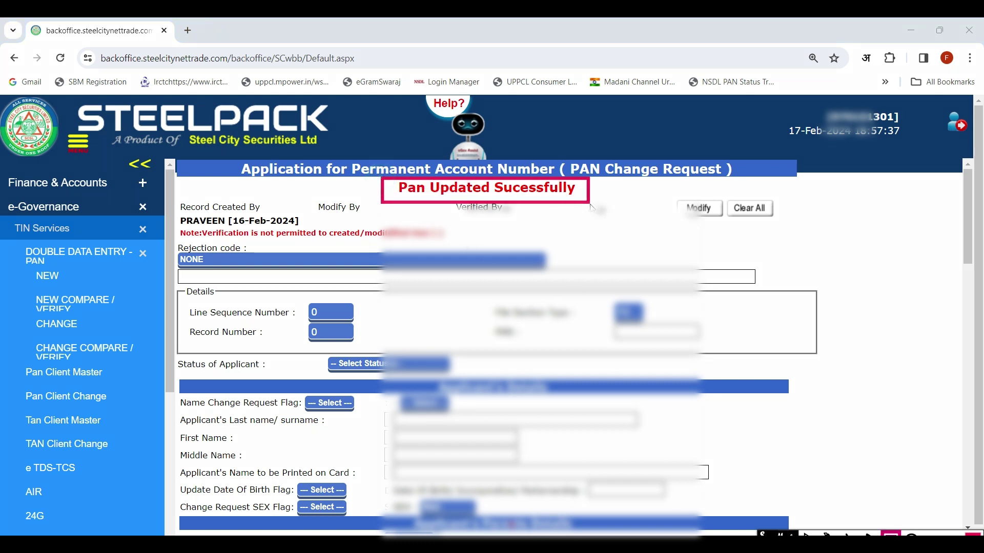
{"action": "left_click_drag", "start_coordinate": [812, 97], "coordinate": [910, 139]}
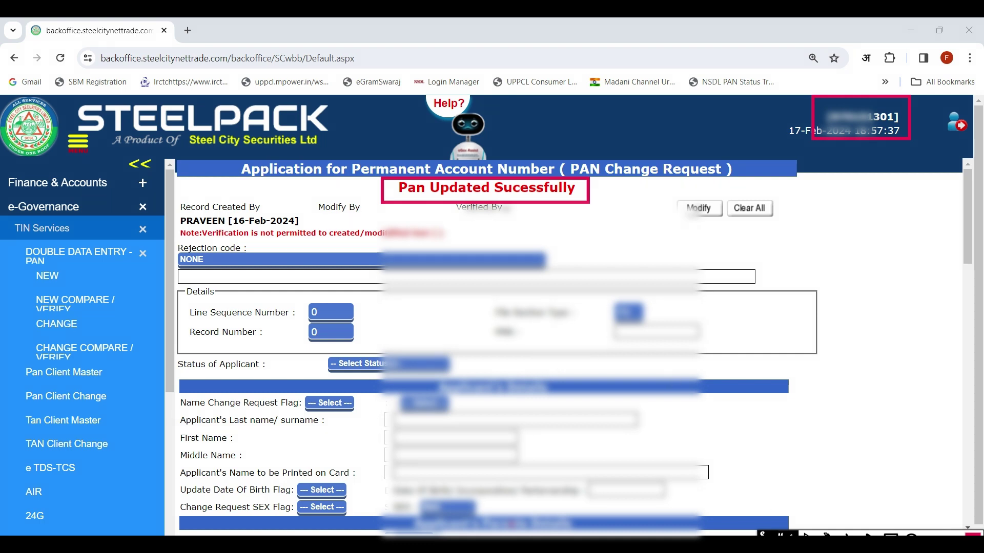
{"action": "scroll", "coordinate": [645, 239], "scroll_direction": "down", "scroll_amount": 3}
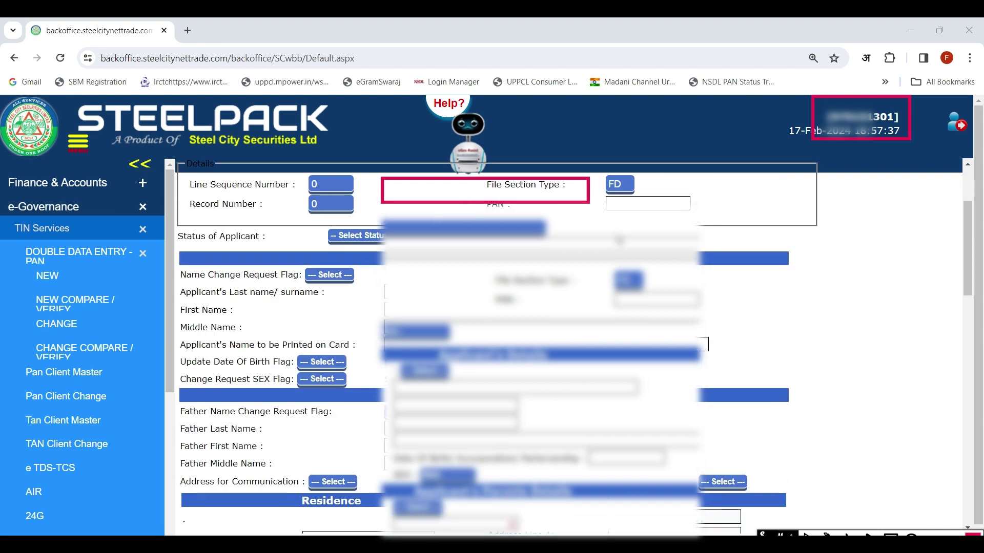
{"action": "scroll", "coordinate": [712, 264], "scroll_direction": "down", "scroll_amount": 1}
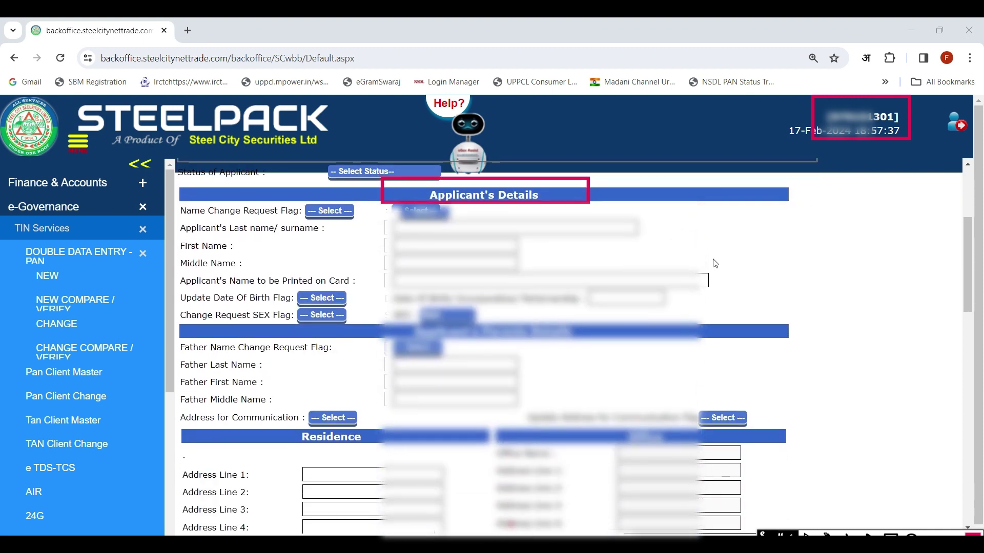
{"action": "left_click", "coordinate": [712, 259]}
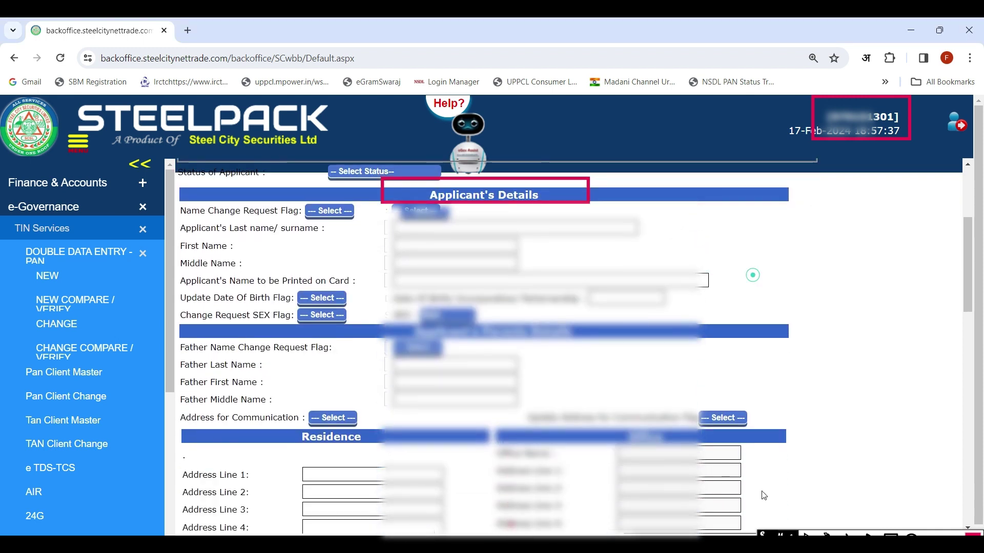
{"action": "left_click", "coordinate": [753, 275]}
{"action": "scroll", "coordinate": [752, 275], "scroll_direction": "down", "scroll_amount": 6}
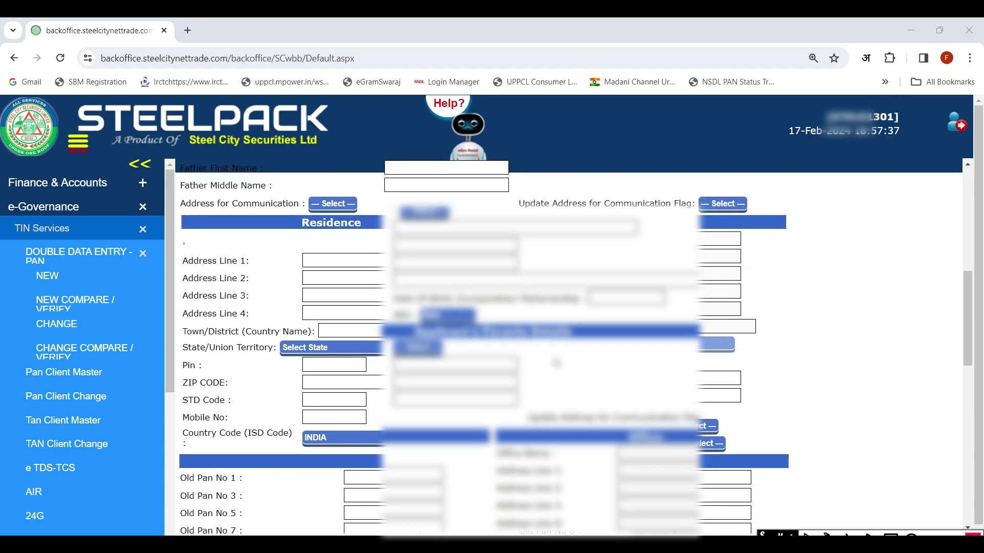
{"action": "scroll", "coordinate": [574, 347], "scroll_direction": "down", "scroll_amount": 8}
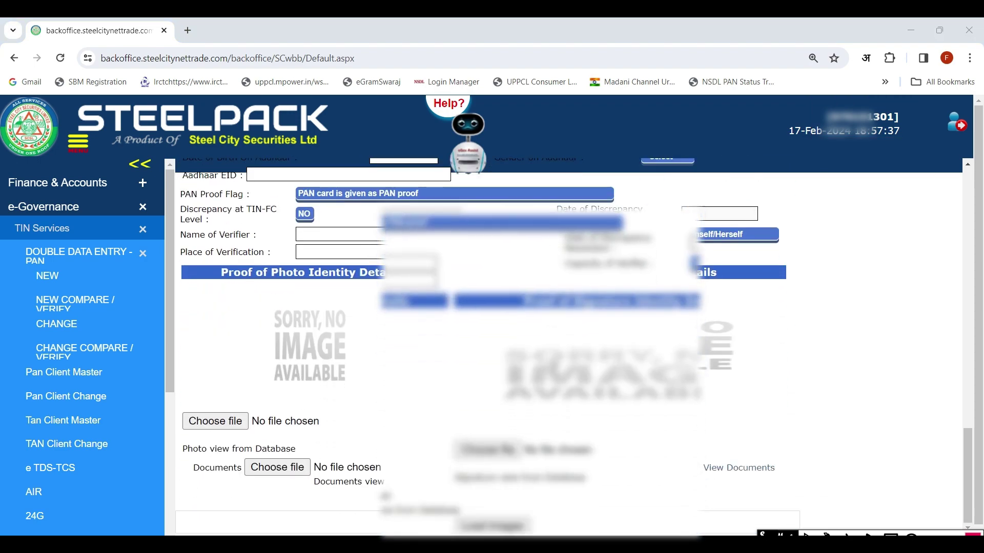
{"action": "scroll", "coordinate": [573, 346], "scroll_direction": "up", "scroll_amount": 15}
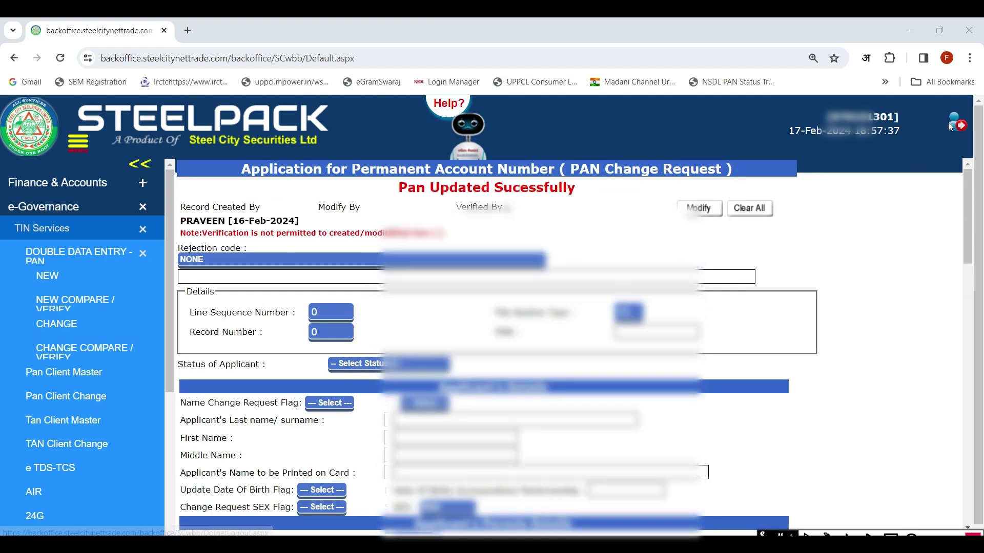
Sign out and log back in with the second saved account, entering the captcha code.
{"action": "left_click", "coordinate": [954, 127]}
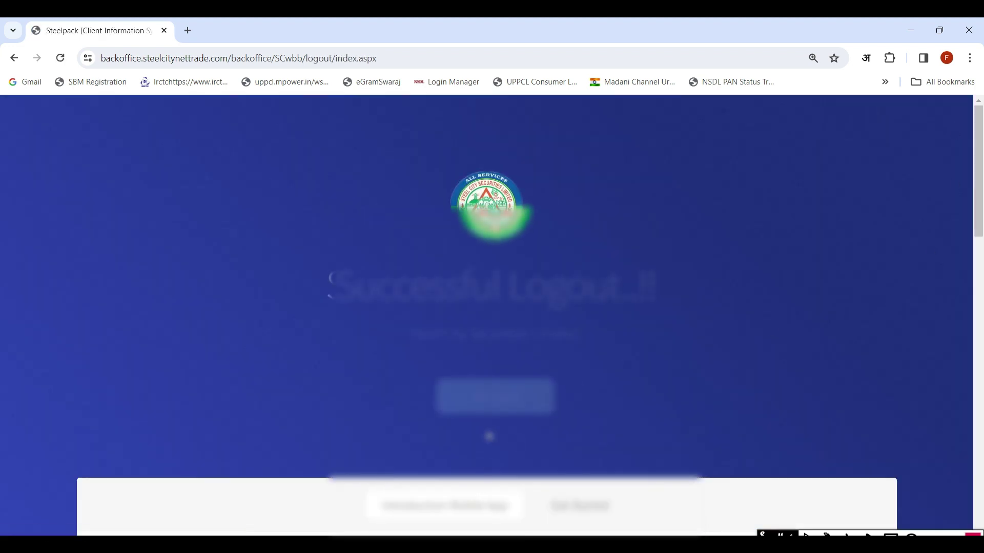
{"action": "left_click", "coordinate": [493, 398]}
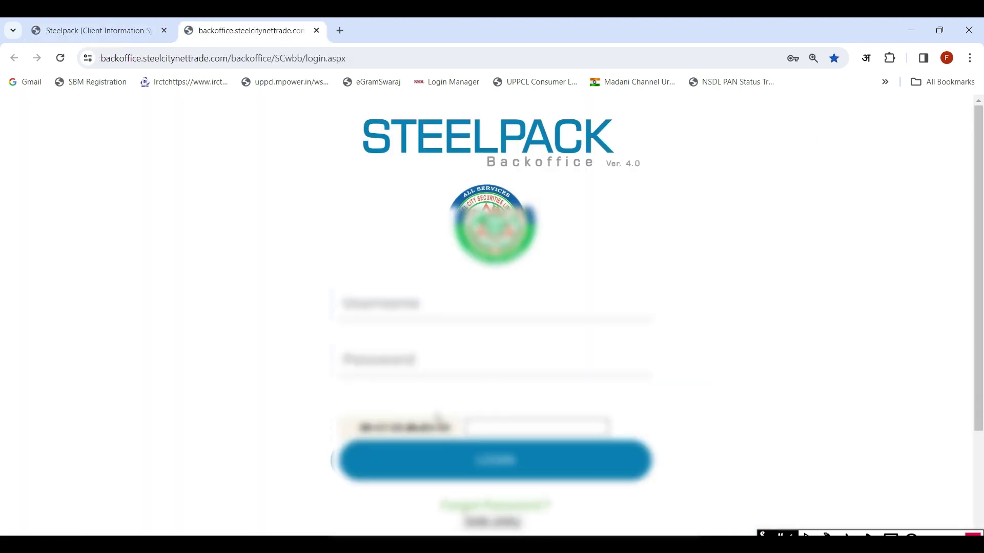
{"action": "left_click", "coordinate": [414, 303]}
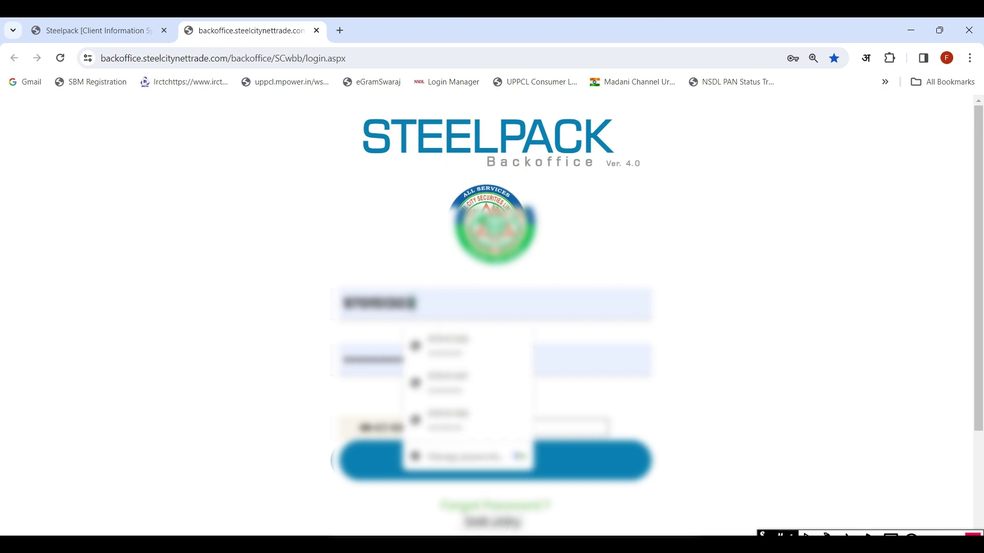
{"action": "left_click", "coordinate": [468, 393]}
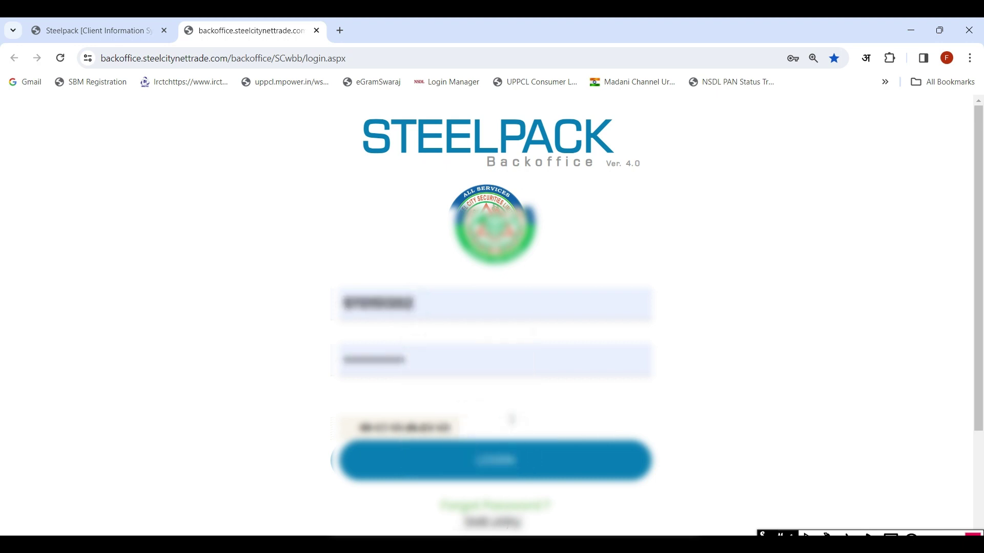
{"action": "left_click", "coordinate": [511, 419]}
{"action": "type", "text": "31"}
{"action": "key", "text": "Return"}
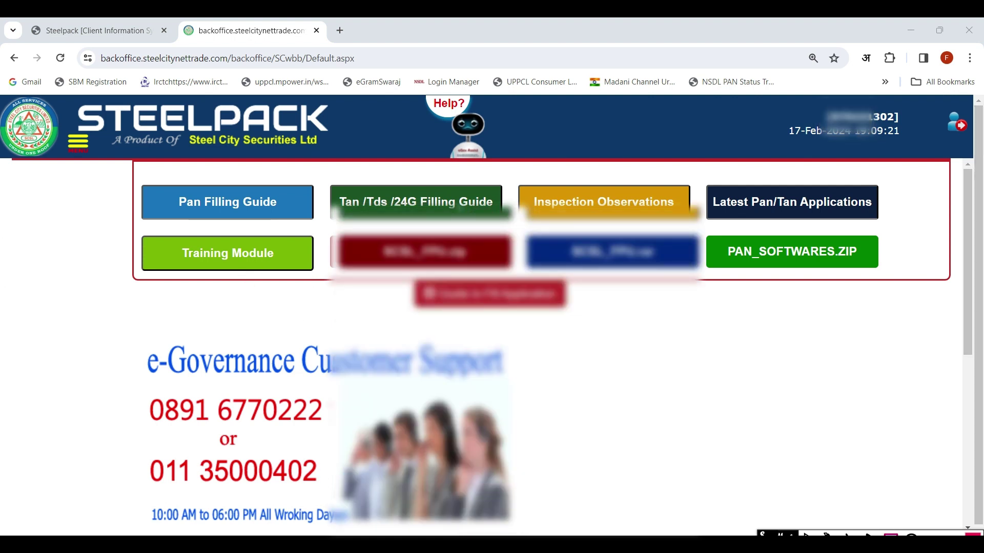
Open the sidebar menu and expand its e-Governance section.
{"action": "mouse_move", "coordinate": [922, 100]}
{"action": "left_mouse_down"}
{"action": "mouse_move", "coordinate": [770, 157]}
{"action": "mouse_move", "coordinate": [781, 160]}
{"action": "left_mouse_up"}
{"action": "left_click", "coordinate": [81, 151]}
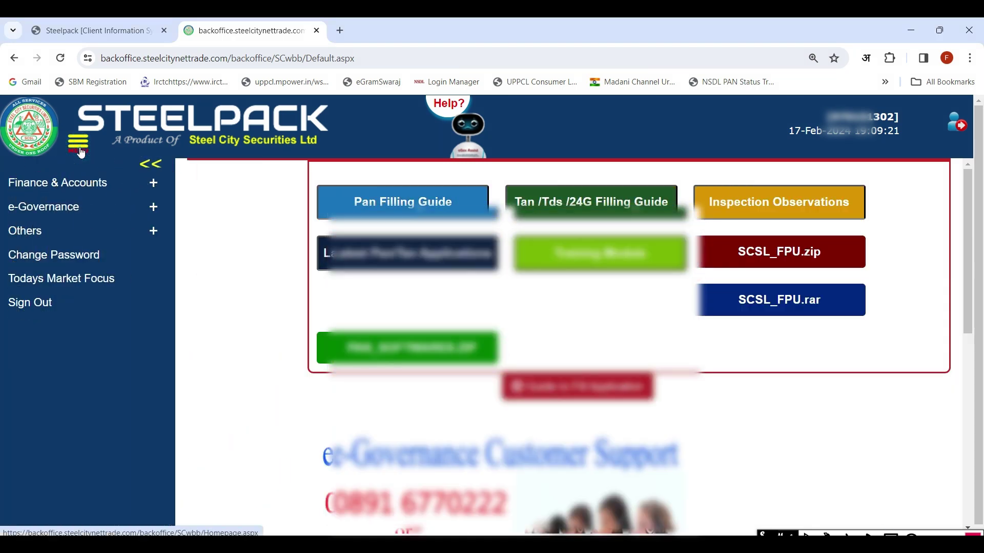
{"action": "left_click", "coordinate": [58, 210]}
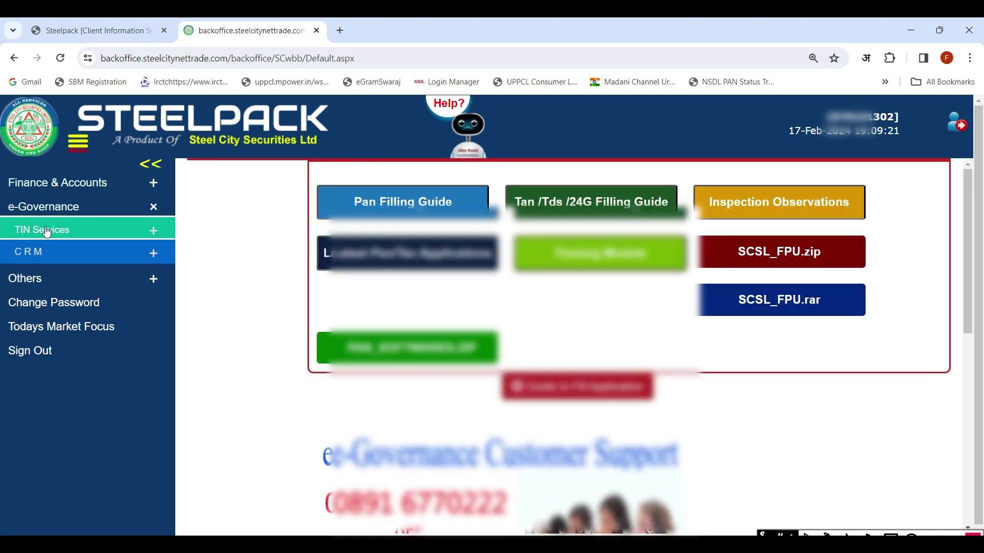
Expand TIN Services and its DOUBLE DATA ENTRY - PAN submenu.
{"action": "left_click", "coordinate": [42, 229]}
{"action": "left_click", "coordinate": [73, 255]}
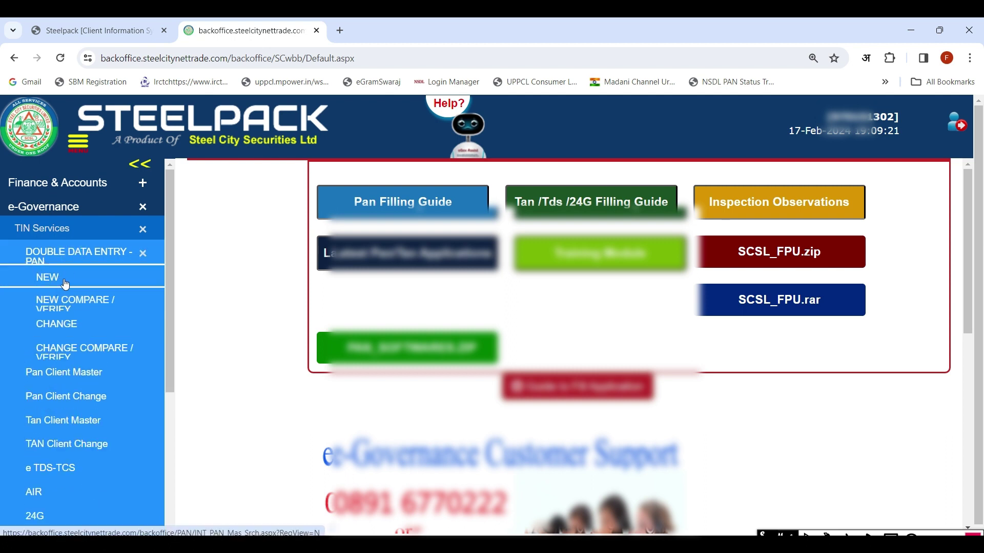
Open Application for PAN Change Master Edit and list the pending applications, showing Total Count 1.
{"action": "left_click", "coordinate": [59, 332]}
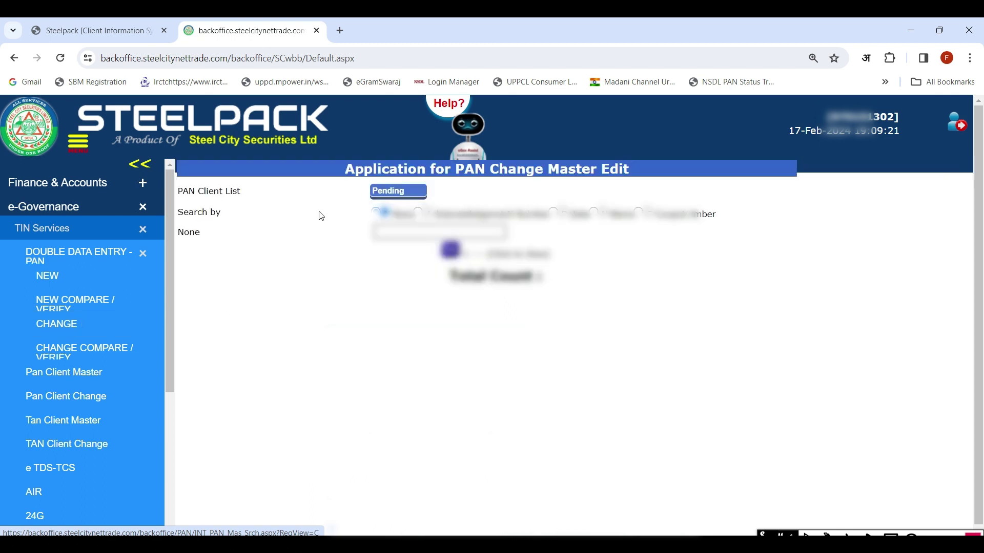
{"action": "left_click", "coordinate": [444, 253]}
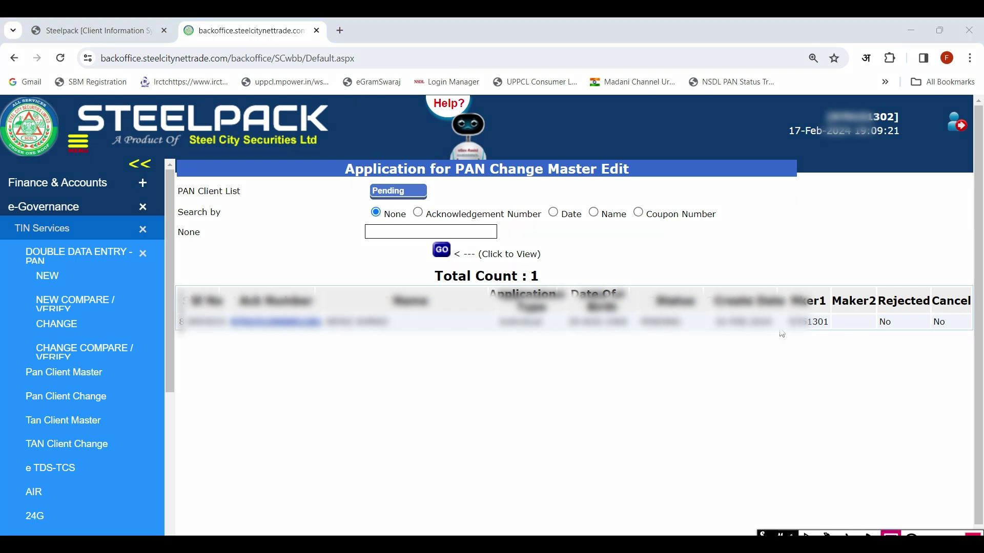
{"action": "mouse_move", "coordinate": [782, 334]}
{"action": "left_mouse_down"}
{"action": "mouse_move", "coordinate": [841, 338]}
{"action": "mouse_move", "coordinate": [830, 332]}
{"action": "left_mouse_up"}
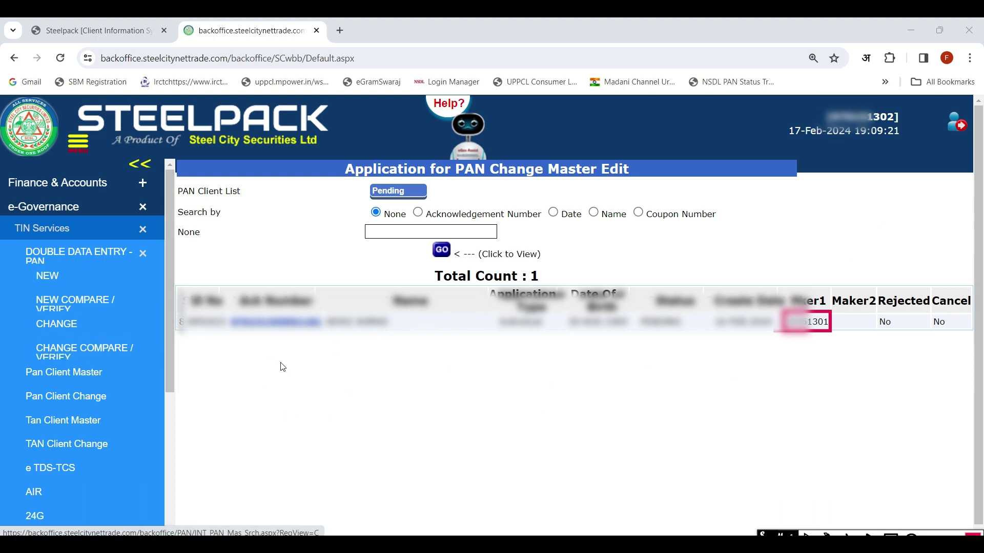
Open the pending record's Ack Number, review the form down to photo and signature, and submit Update.
{"action": "left_click", "coordinate": [273, 323]}
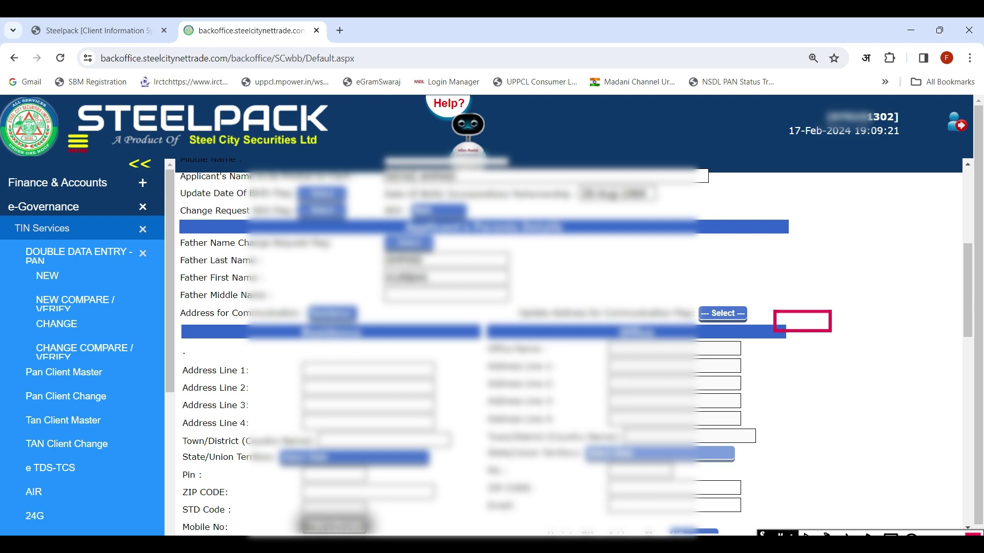
{"action": "scroll", "coordinate": [505, 317], "scroll_direction": "up", "scroll_amount": 5}
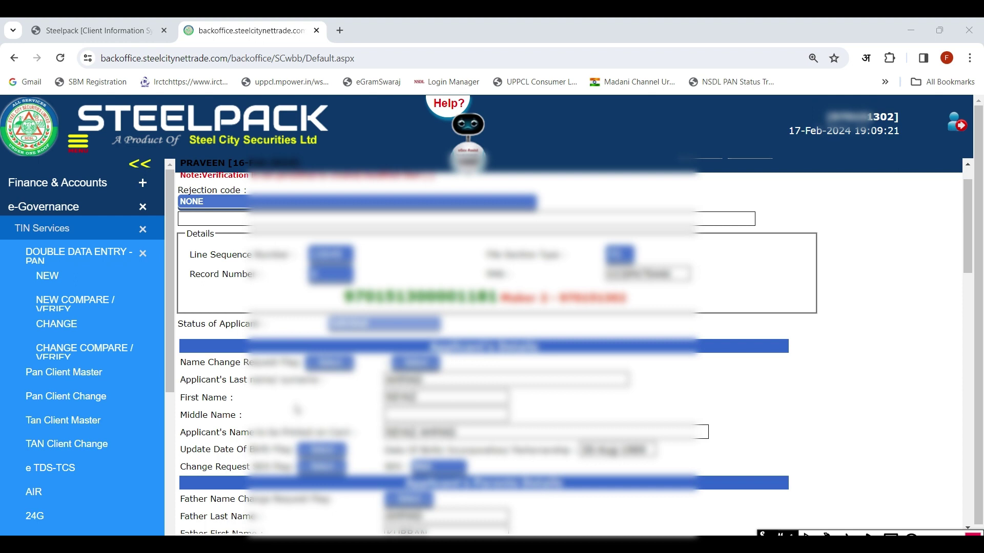
{"action": "scroll", "coordinate": [296, 410], "scroll_direction": "down", "scroll_amount": 5}
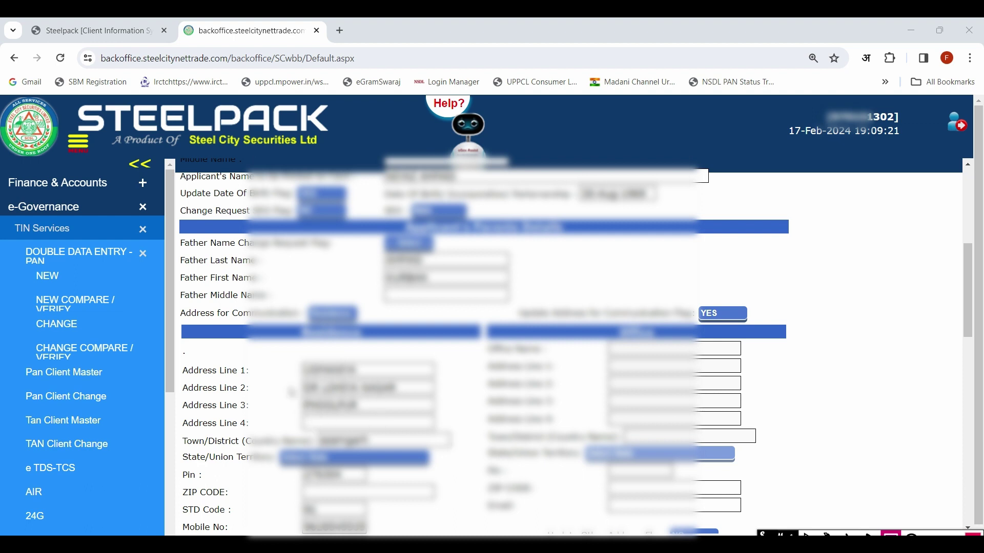
{"action": "left_click_drag", "start_coordinate": [286, 361], "coordinate": [443, 383]}
{"action": "scroll", "coordinate": [333, 482], "scroll_direction": "down", "scroll_amount": 15}
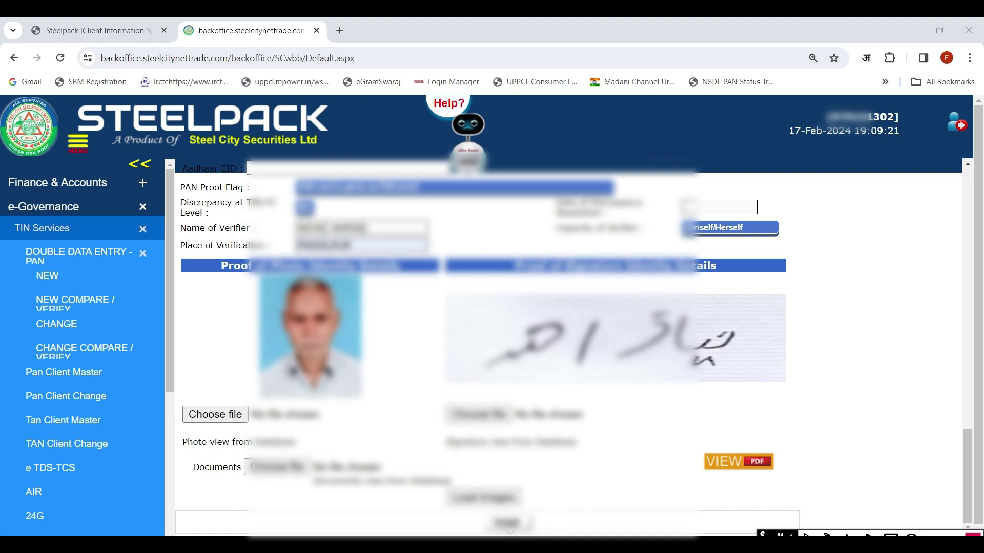
{"action": "left_click", "coordinate": [508, 526]}
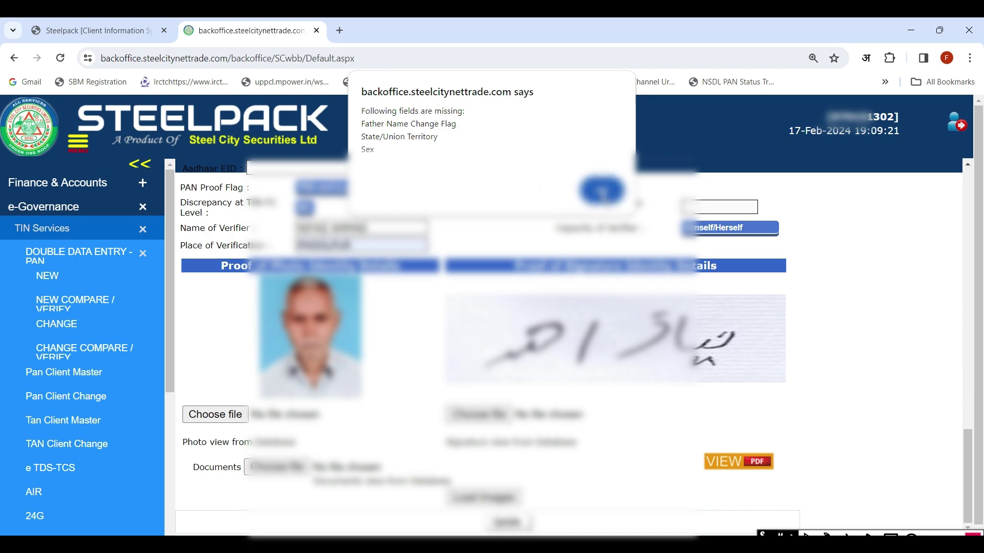
Dismiss the missing-fields alert, choose a Father Name Change Request Flag value, and resubmit with Update.
{"action": "left_click", "coordinate": [602, 190]}
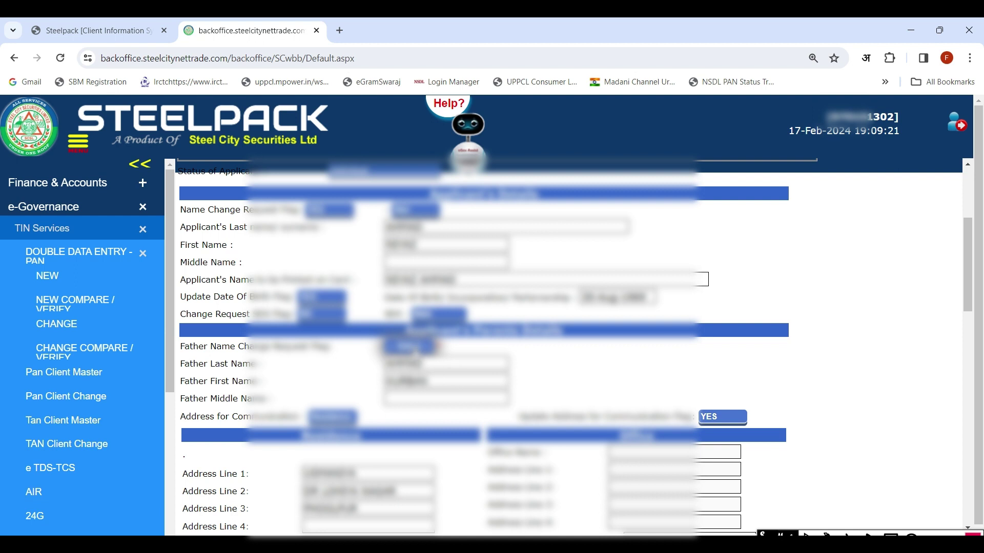
{"action": "left_click", "coordinate": [410, 347]}
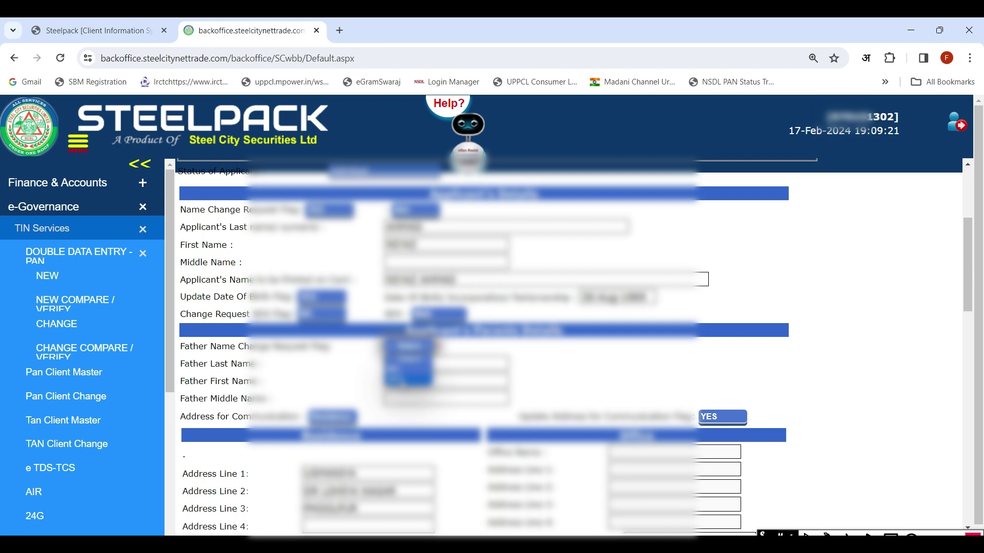
{"action": "left_click", "coordinate": [397, 379]}
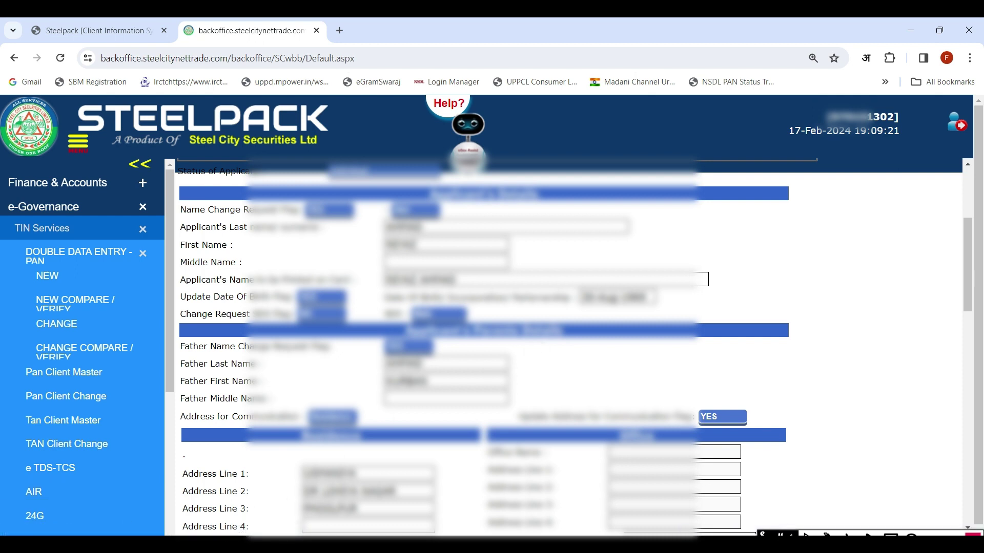
{"action": "scroll", "coordinate": [450, 518], "scroll_direction": "down", "scroll_amount": 15}
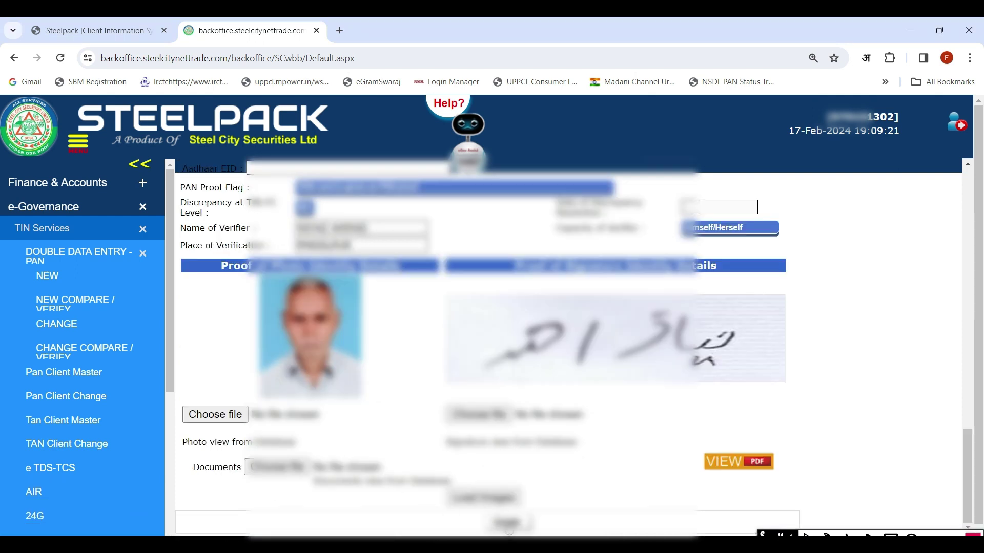
{"action": "left_click", "coordinate": [508, 528]}
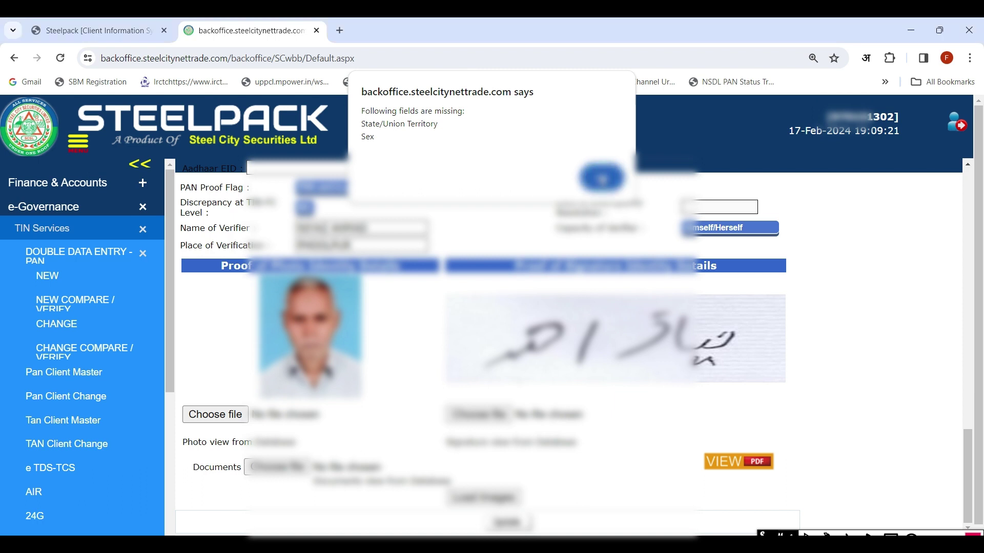
Dismiss the alert, select the applicant's State/Union Territory, and resubmit the form with Update.
{"action": "left_click", "coordinate": [601, 178]}
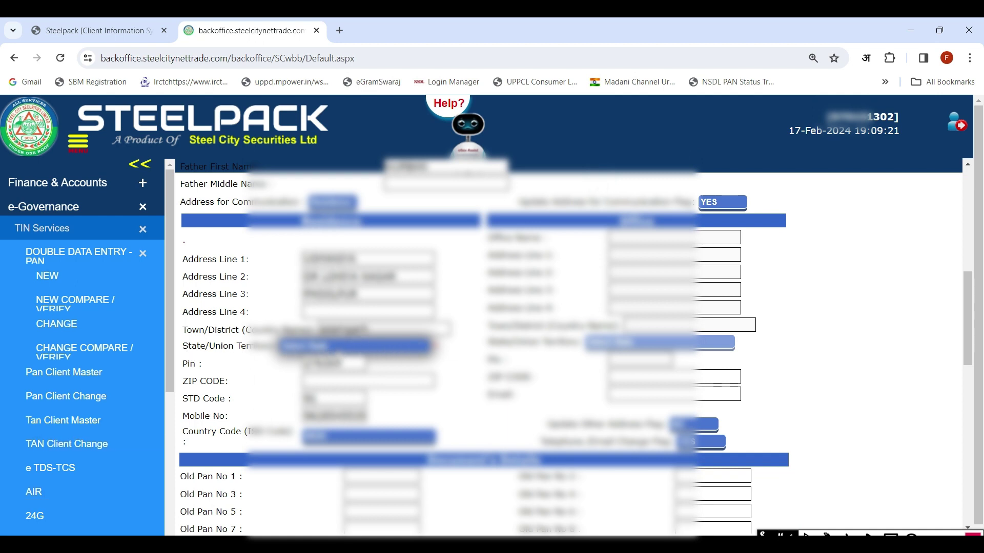
{"action": "left_click", "coordinate": [335, 346]}
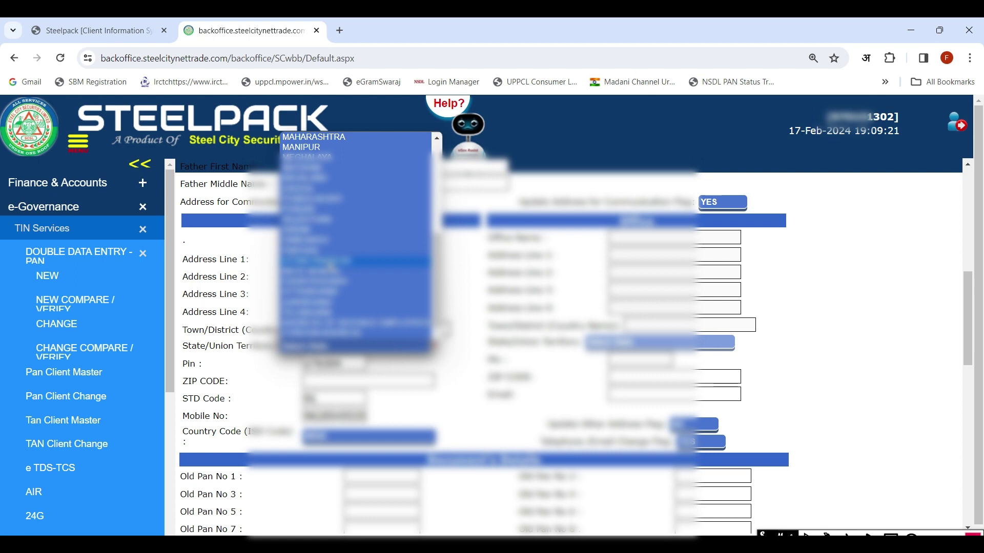
{"action": "left_click", "coordinate": [330, 263]}
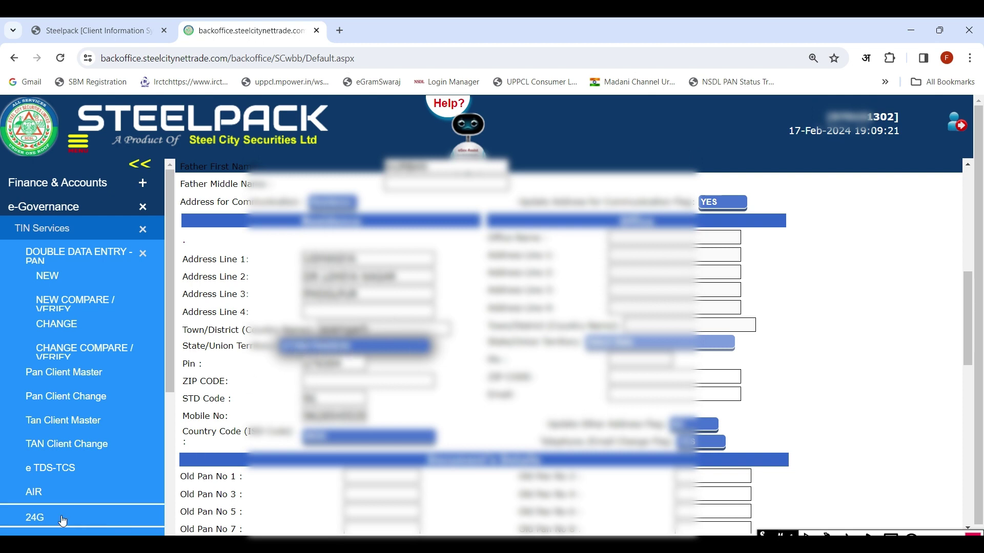
{"action": "scroll", "coordinate": [328, 389], "scroll_direction": "down", "scroll_amount": 10}
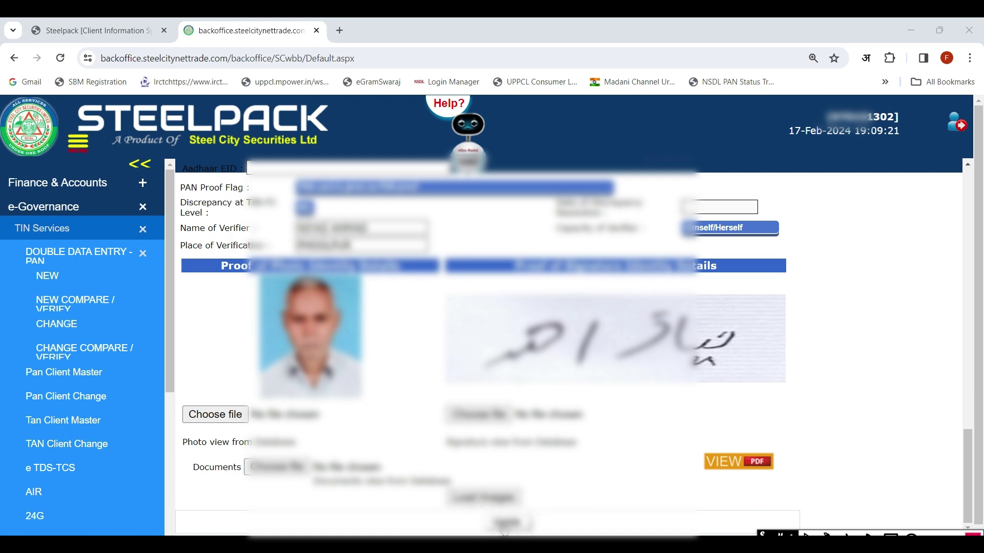
{"action": "left_click", "coordinate": [505, 525]}
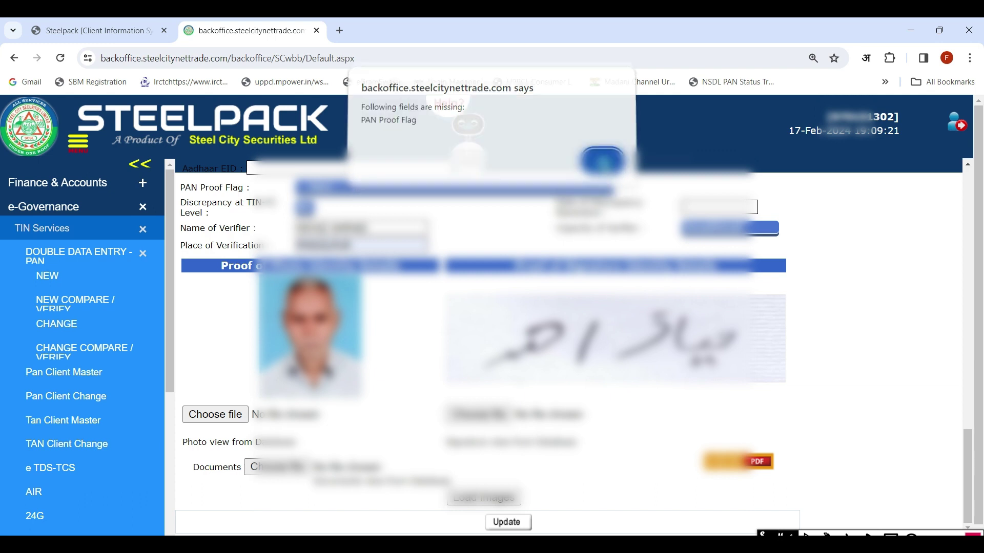
Dismiss the warning, choose a PAN Proof Flag value, and save for 'Pan Updated Sucessfully'.
{"action": "left_click", "coordinate": [601, 164]}
{"action": "left_click", "coordinate": [464, 191]}
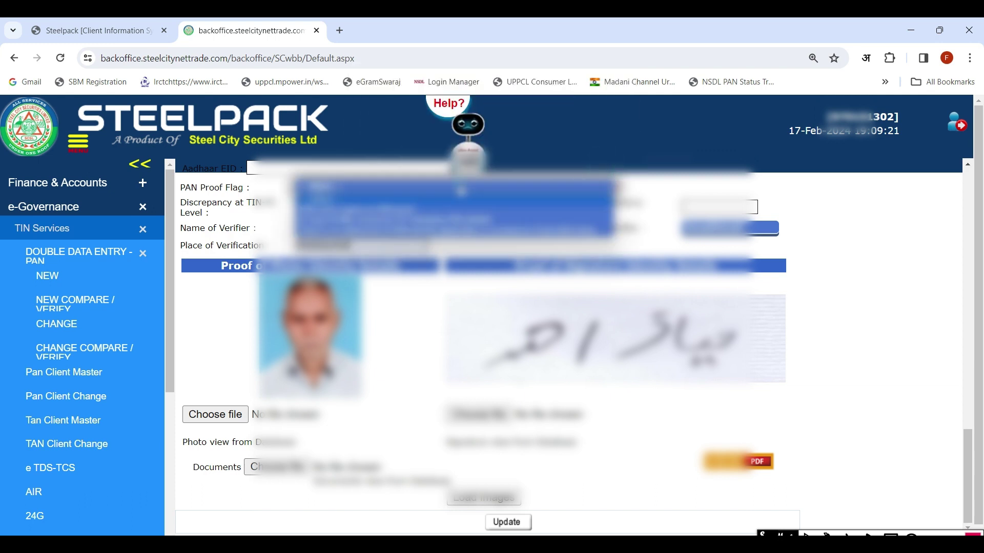
{"action": "left_click", "coordinate": [464, 212]}
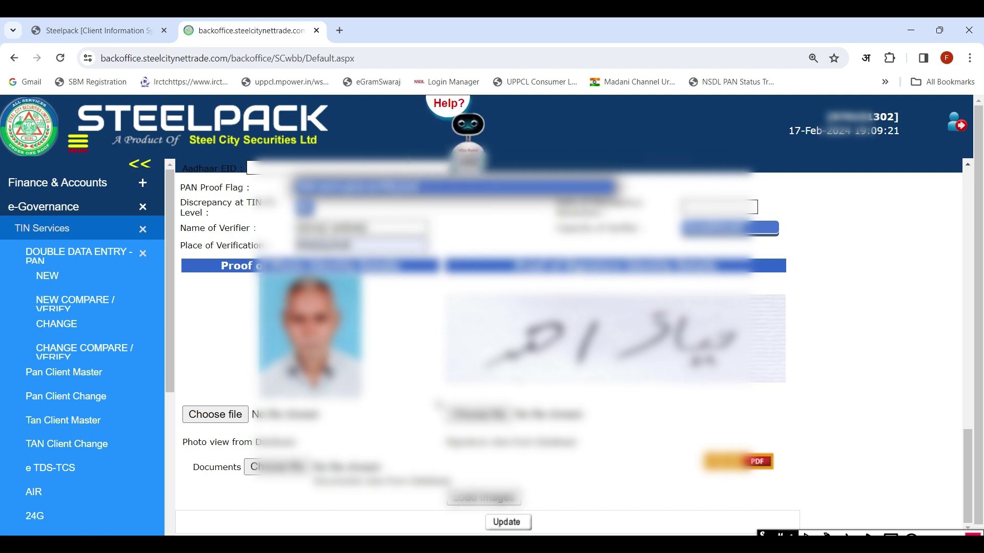
{"action": "left_click", "coordinate": [506, 523]}
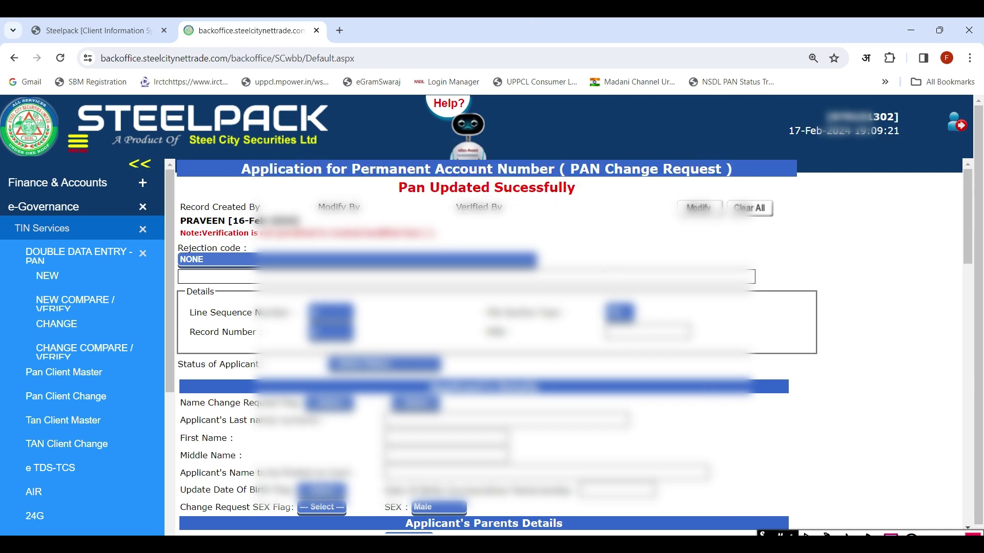
Load the Steelpack backoffice Ver. 4.0 login.aspx page in a third browser tab.
{"action": "left_click_drag", "start_coordinate": [388, 181], "coordinate": [598, 206]}
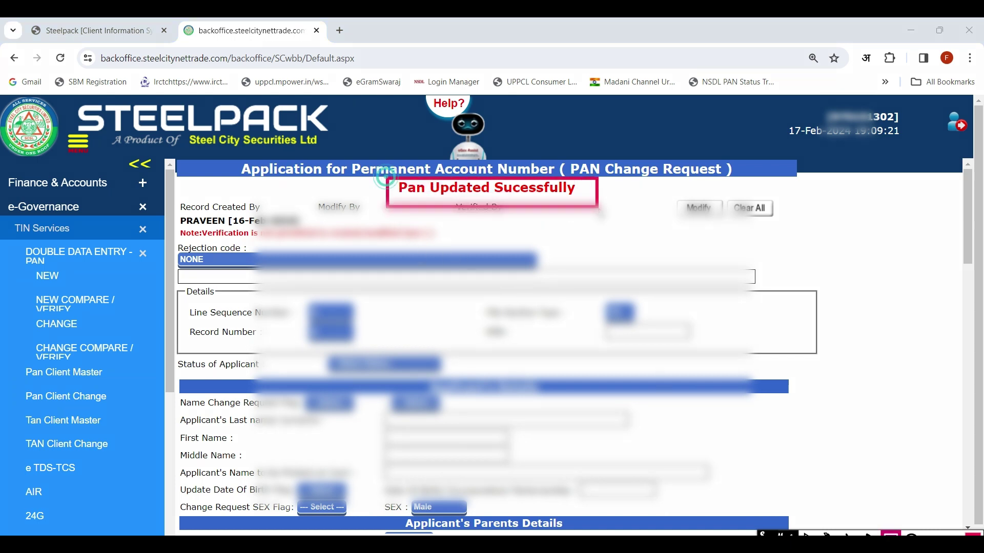
{"action": "mouse_move", "coordinate": [813, 107]}
{"action": "left_mouse_down"}
{"action": "mouse_move", "coordinate": [920, 123]}
{"action": "mouse_move", "coordinate": [922, 137]}
{"action": "left_mouse_up"}
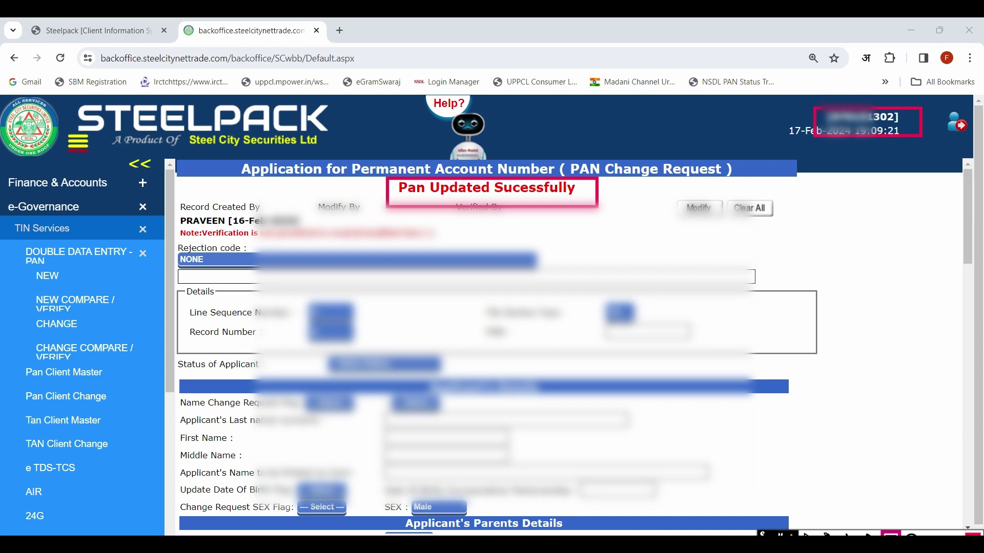
{"action": "scroll", "coordinate": [625, 388], "scroll_direction": "down", "scroll_amount": 15}
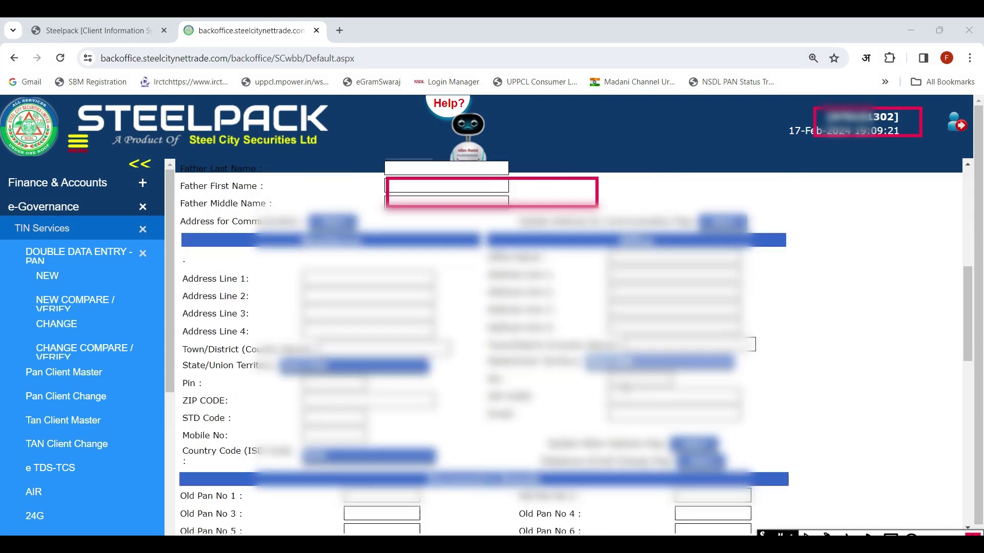
{"action": "scroll", "coordinate": [625, 387], "scroll_direction": "down", "scroll_amount": 5}
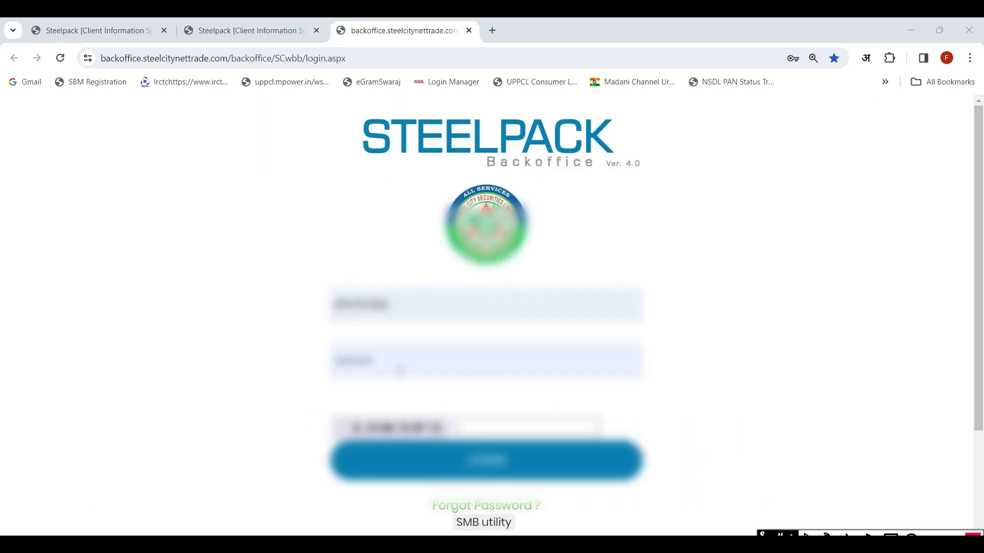
Enter the captcha code and log in as the third user to reach the dashboard.
{"action": "left_click", "coordinate": [492, 430]}
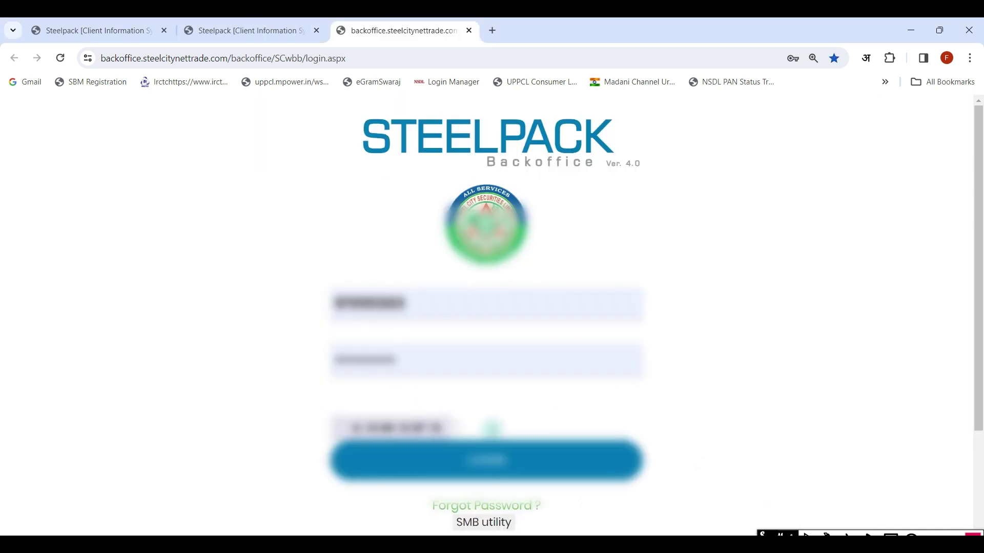
{"action": "type", "text": "67"}
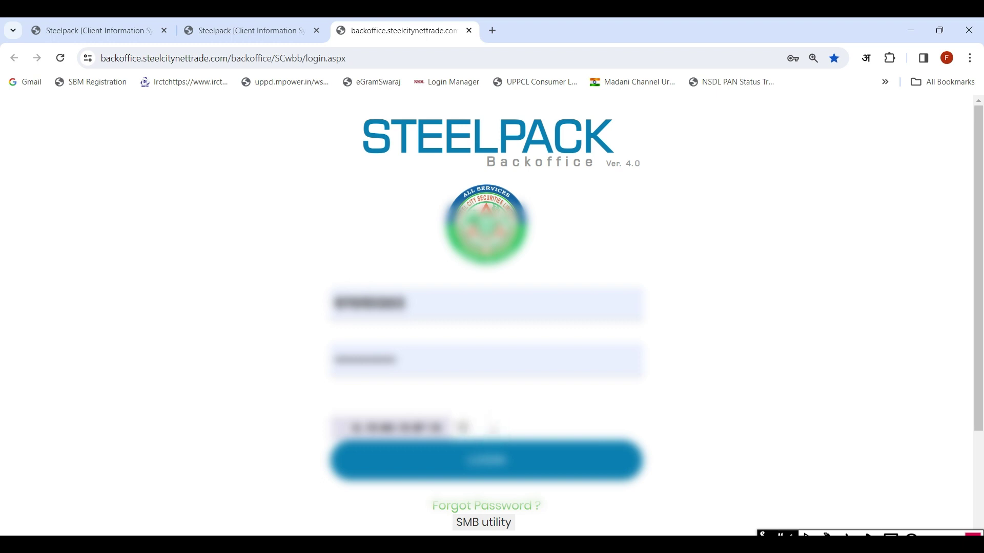
{"action": "type", "text": "890"}
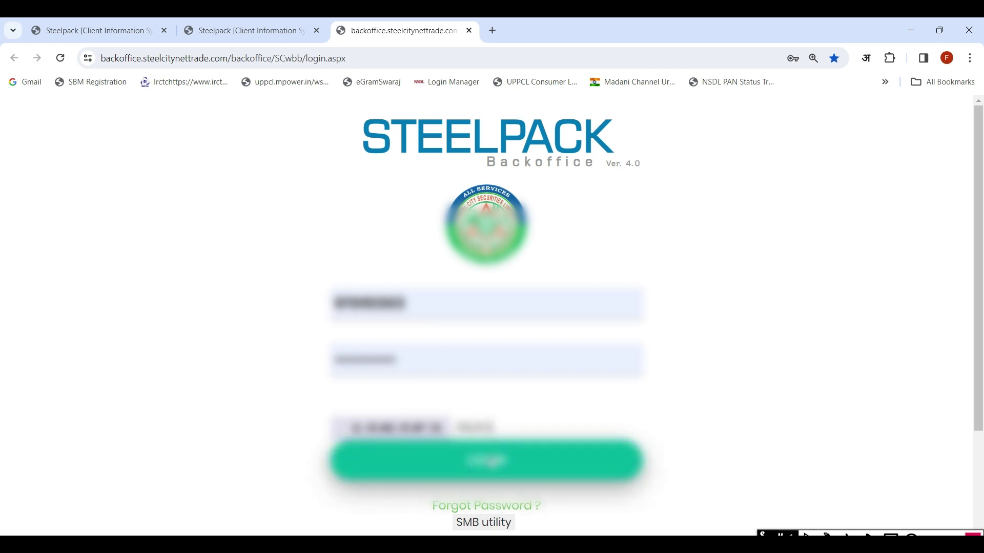
{"action": "left_click", "coordinate": [488, 464]}
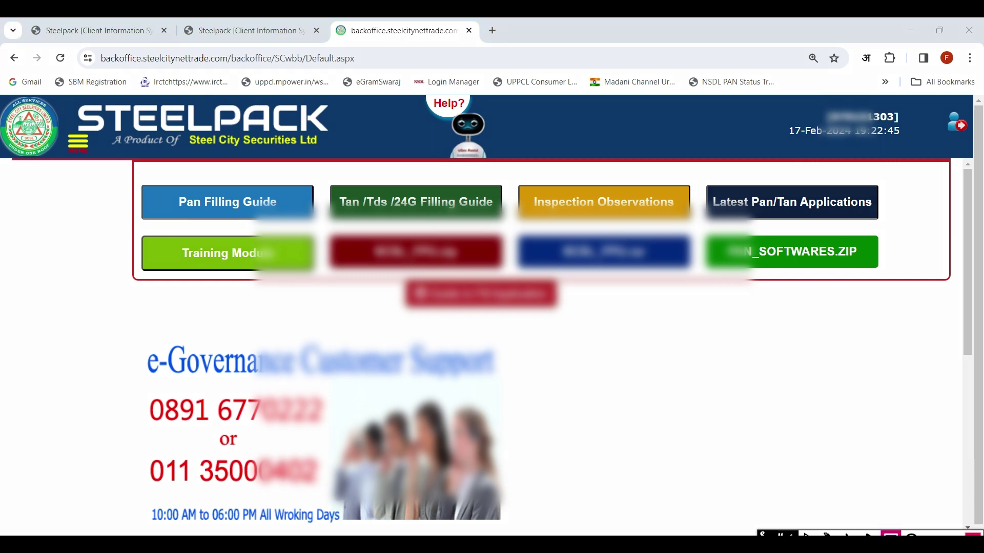
{"action": "mouse_move", "coordinate": [870, 126]}
{"action": "left_mouse_down"}
{"action": "mouse_move", "coordinate": [916, 141]}
{"action": "mouse_move", "coordinate": [906, 143]}
{"action": "left_mouse_up"}
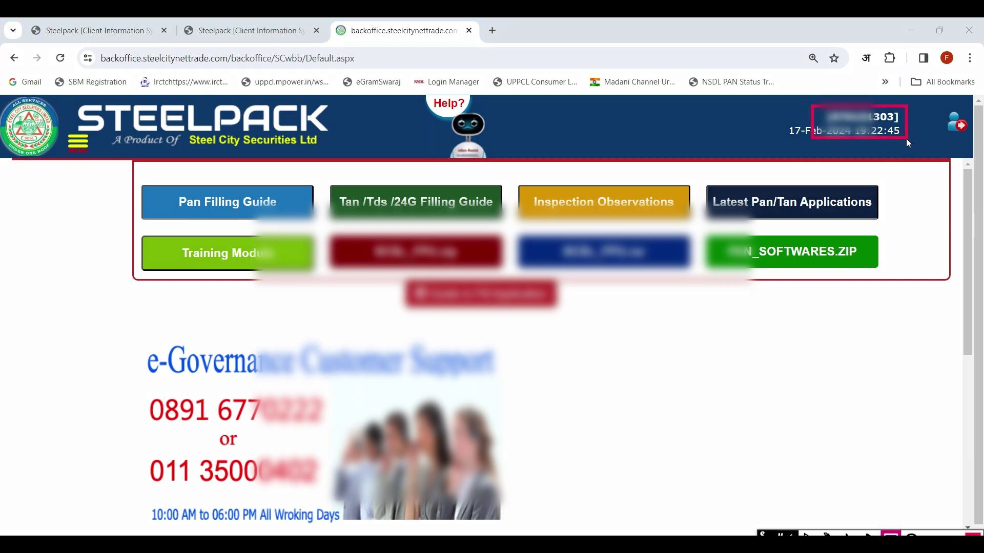
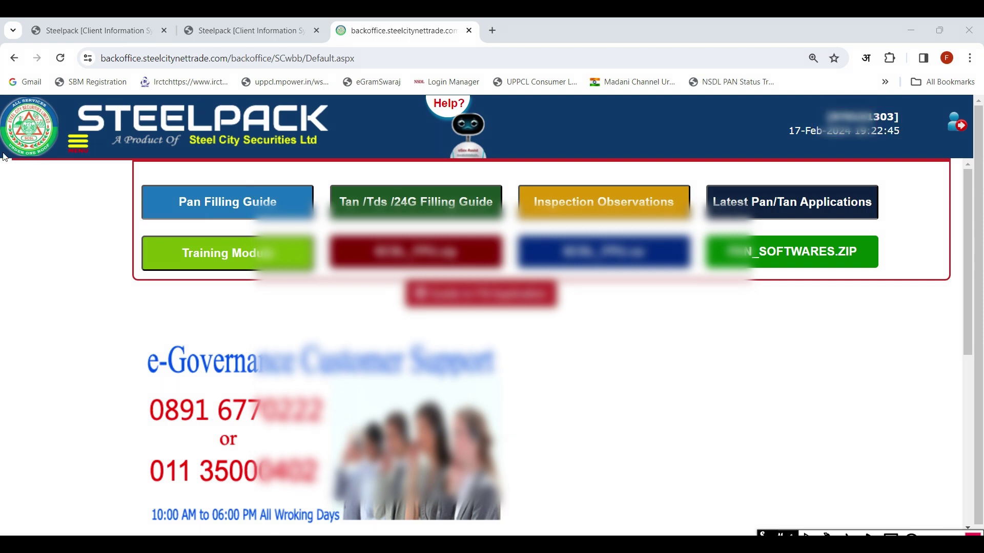
In the side menu, expand e-Governance > TIN Services > DOUBLE DATA ENTRY - PAN to list New, Change and Compare/Verify.
{"action": "left_click", "coordinate": [77, 154]}
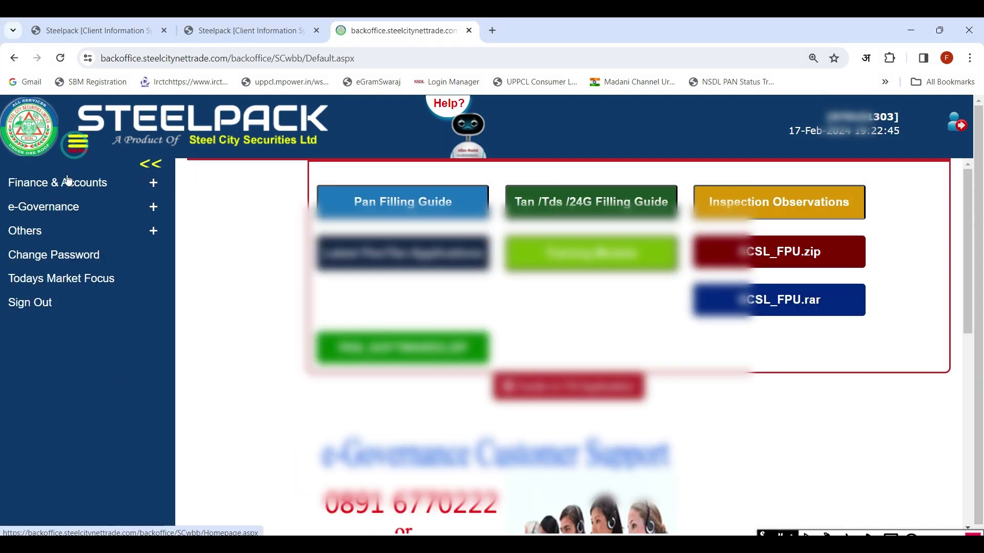
{"action": "left_click", "coordinate": [57, 210]}
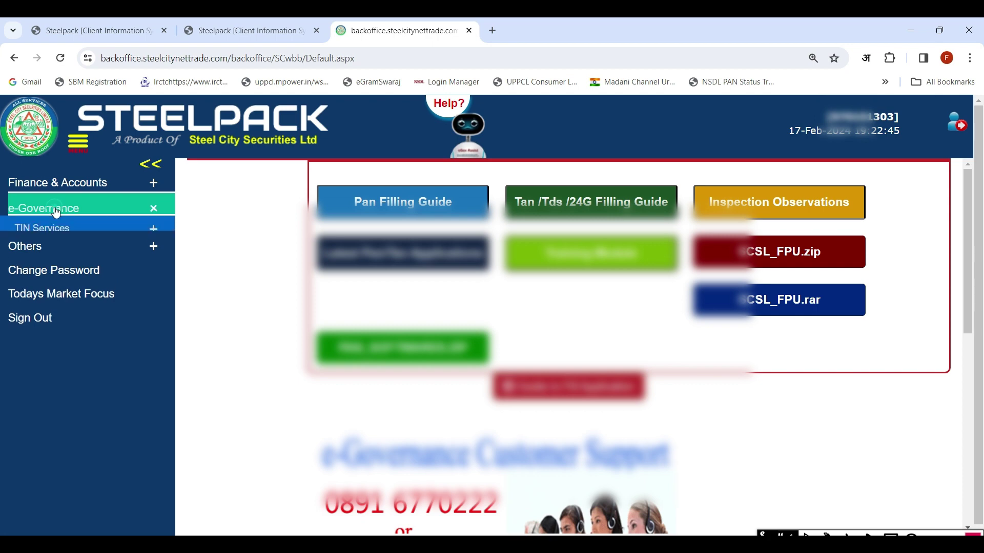
{"action": "left_click", "coordinate": [54, 232]}
{"action": "left_click", "coordinate": [70, 256]}
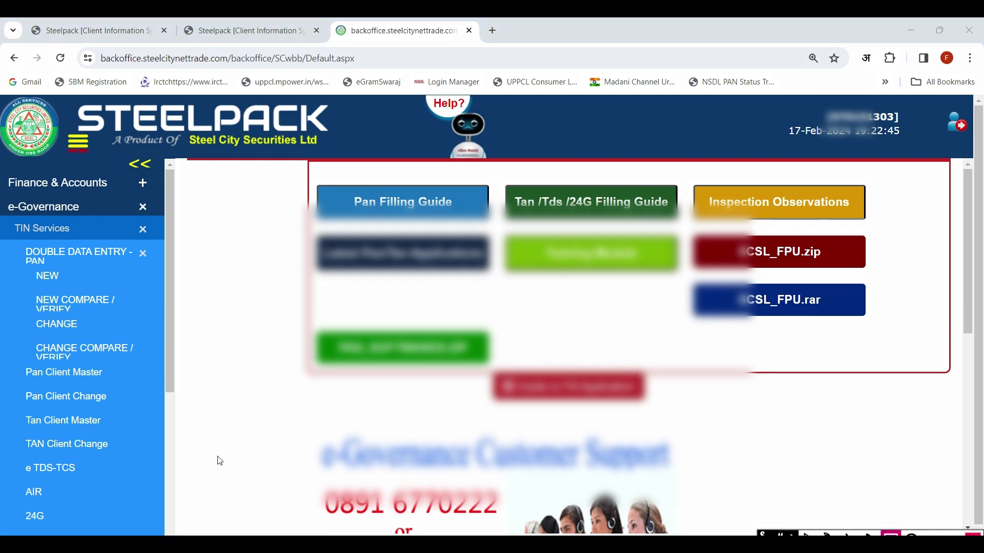
{"action": "left_click_drag", "start_coordinate": [23, 315], "coordinate": [90, 334]}
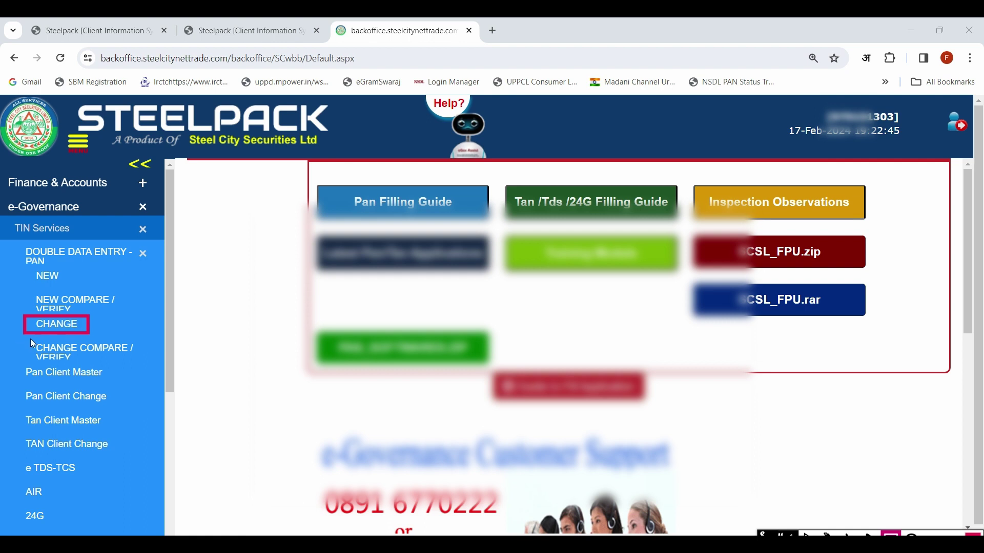
{"action": "mouse_move", "coordinate": [26, 337]}
{"action": "left_mouse_down"}
{"action": "mouse_move", "coordinate": [41, 355]}
{"action": "mouse_move", "coordinate": [146, 370]}
{"action": "left_mouse_up"}
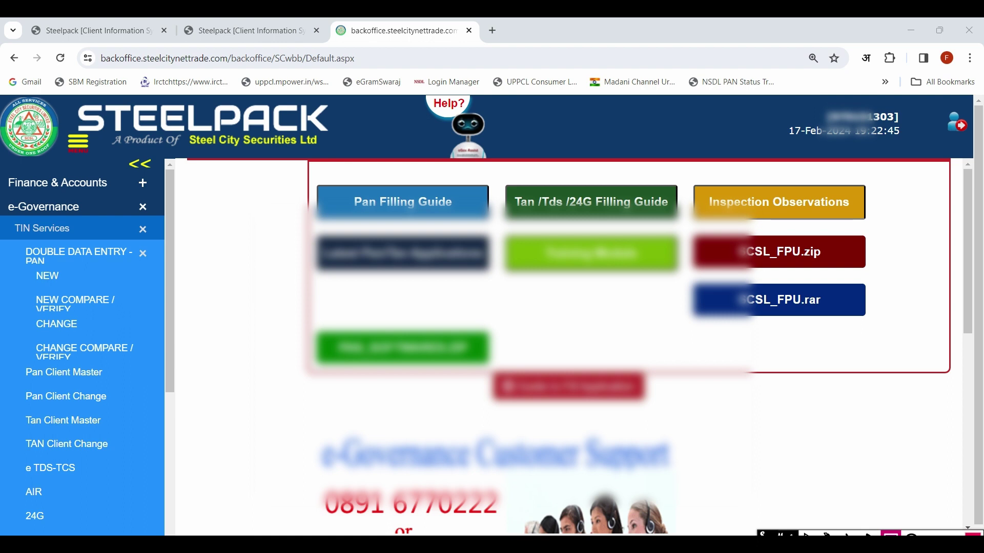
Open CHANGE COMPARE / VERIFY to reach the Application for PAN Master Verify search page.
{"action": "left_click", "coordinate": [73, 353]}
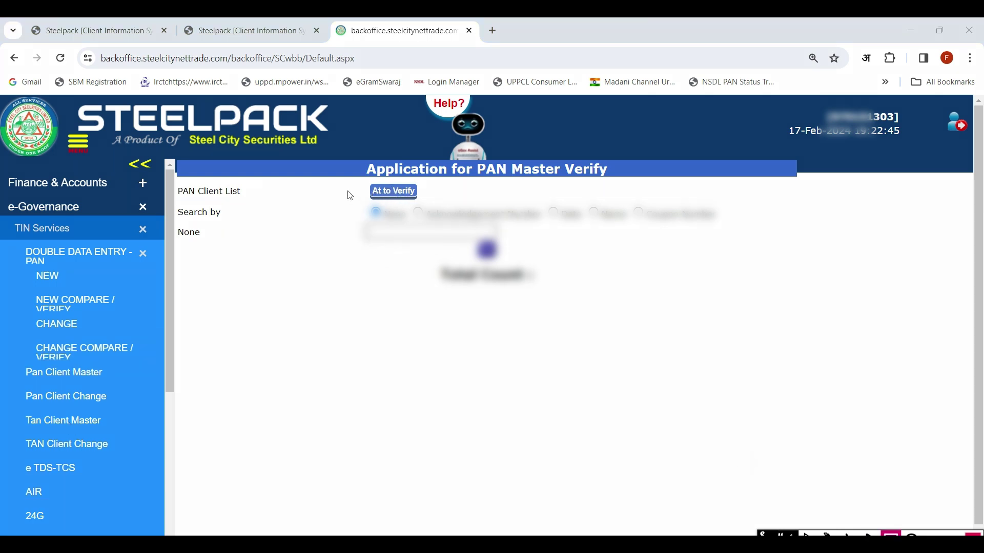
{"action": "mouse_move", "coordinate": [359, 180]}
{"action": "left_mouse_down"}
{"action": "mouse_move", "coordinate": [361, 190]}
{"action": "mouse_move", "coordinate": [432, 205]}
{"action": "left_mouse_up"}
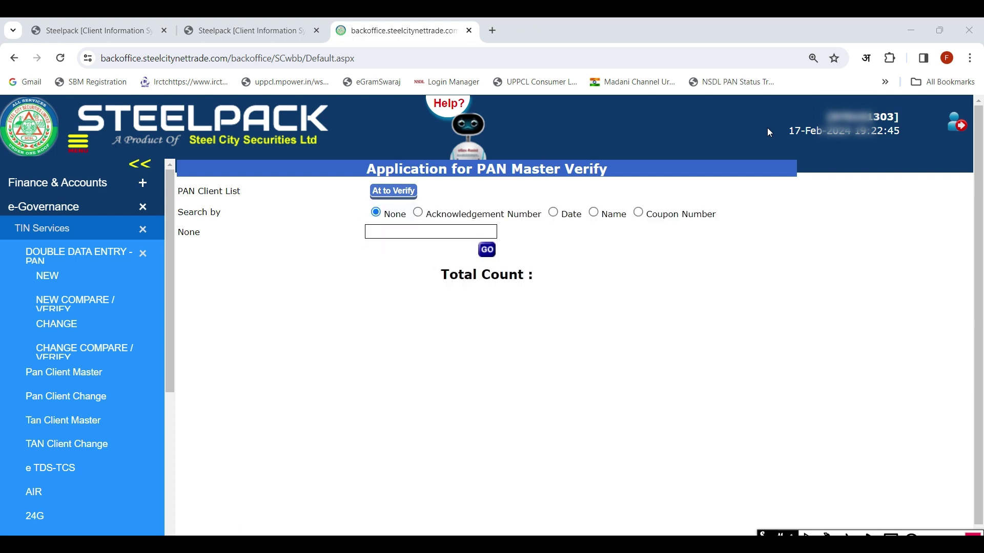
Run the search with Search by left on None, listing one Not Verified application (Total Count: 1).
{"action": "left_click", "coordinate": [487, 250]}
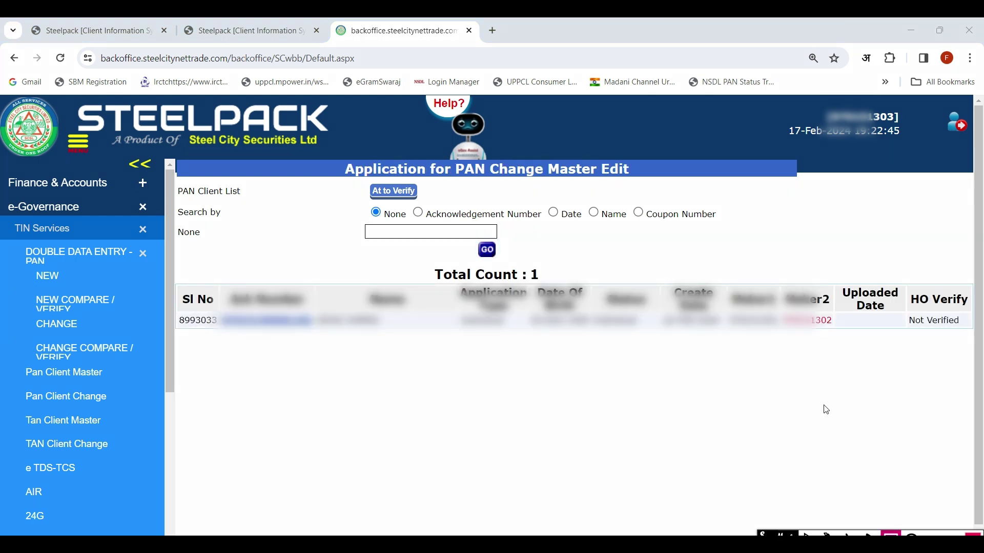
{"action": "left_click", "coordinate": [731, 313]}
{"action": "left_click_drag", "start_coordinate": [743, 330], "coordinate": [787, 338]}
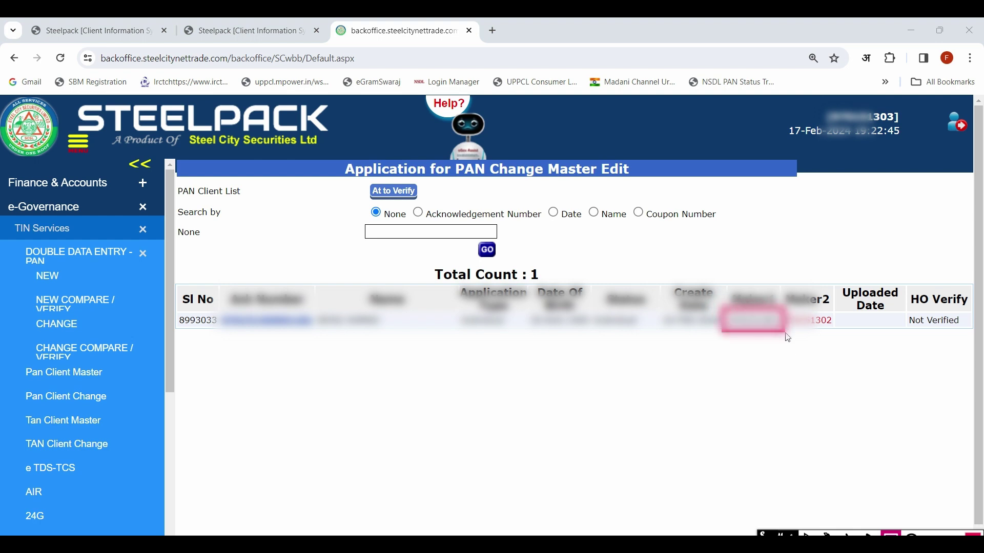
{"action": "mouse_move", "coordinate": [836, 290]}
{"action": "left_mouse_down"}
{"action": "mouse_move", "coordinate": [786, 307]}
{"action": "mouse_move", "coordinate": [778, 340]}
{"action": "left_mouse_up"}
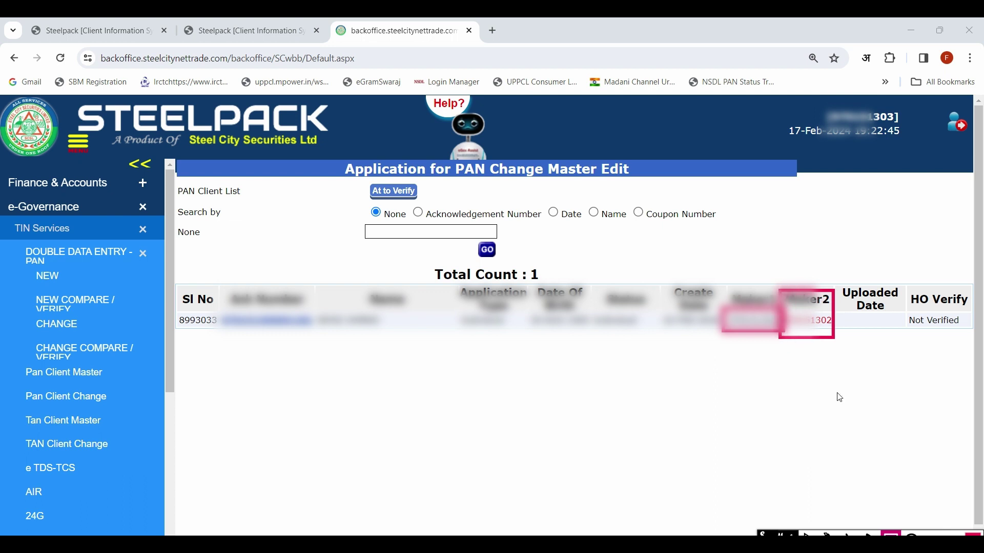
{"action": "left_click", "coordinate": [972, 534]}
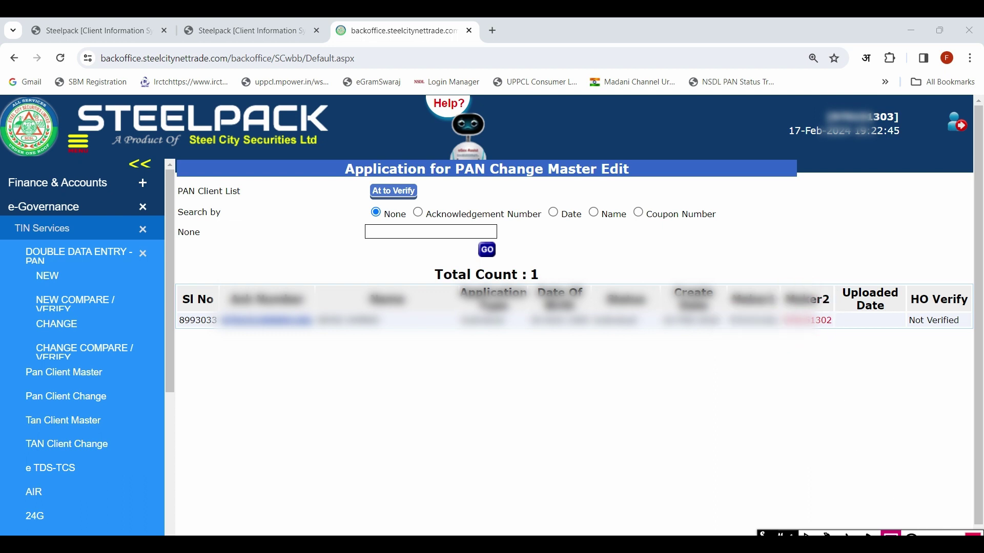
Open the application's Ack Number link to compare its two entries, one address field flagged as mismatched.
{"action": "left_click", "coordinate": [295, 323]}
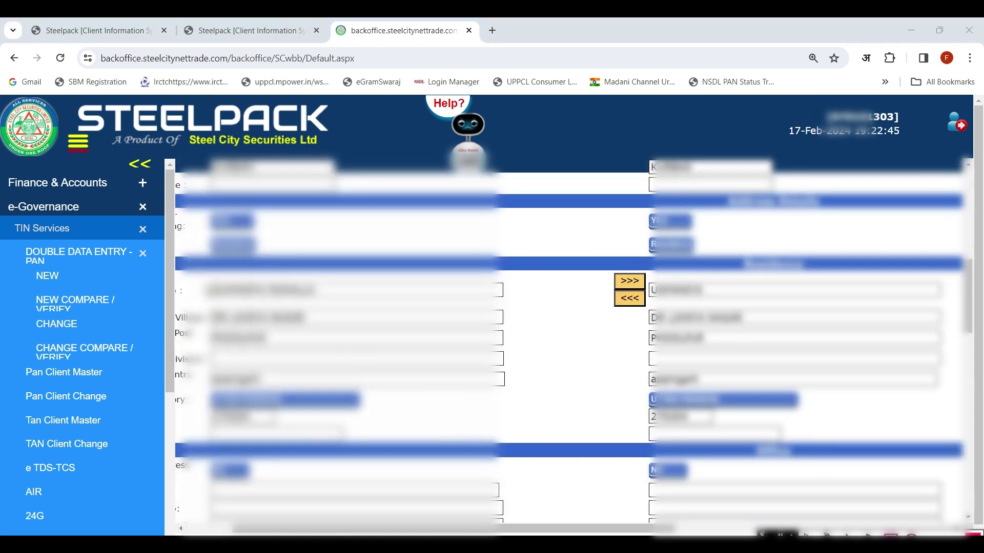
{"action": "left_click_drag", "start_coordinate": [199, 276], "coordinate": [344, 308]}
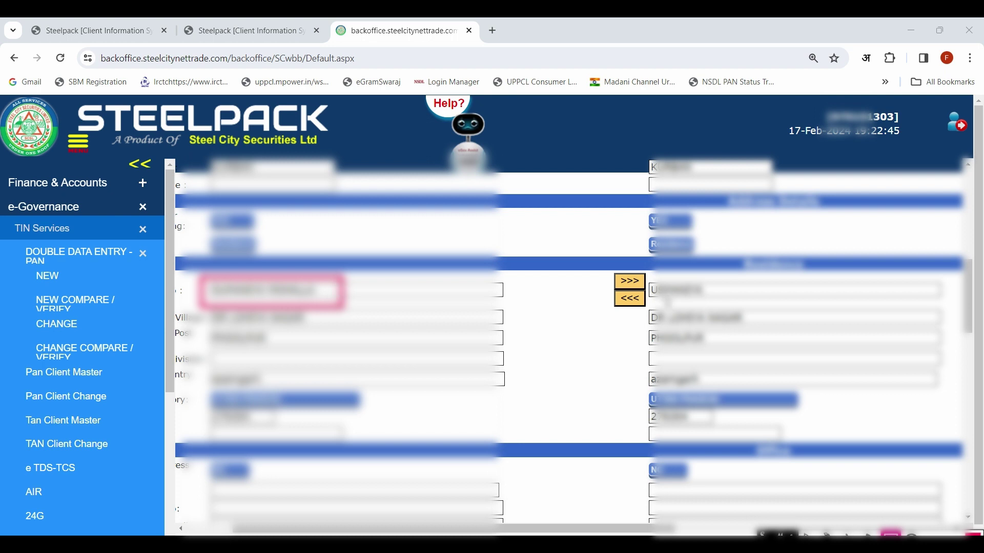
{"action": "mouse_move", "coordinate": [740, 275]}
{"action": "left_mouse_down"}
{"action": "mouse_move", "coordinate": [659, 290]}
{"action": "mouse_move", "coordinate": [647, 302]}
{"action": "left_mouse_up"}
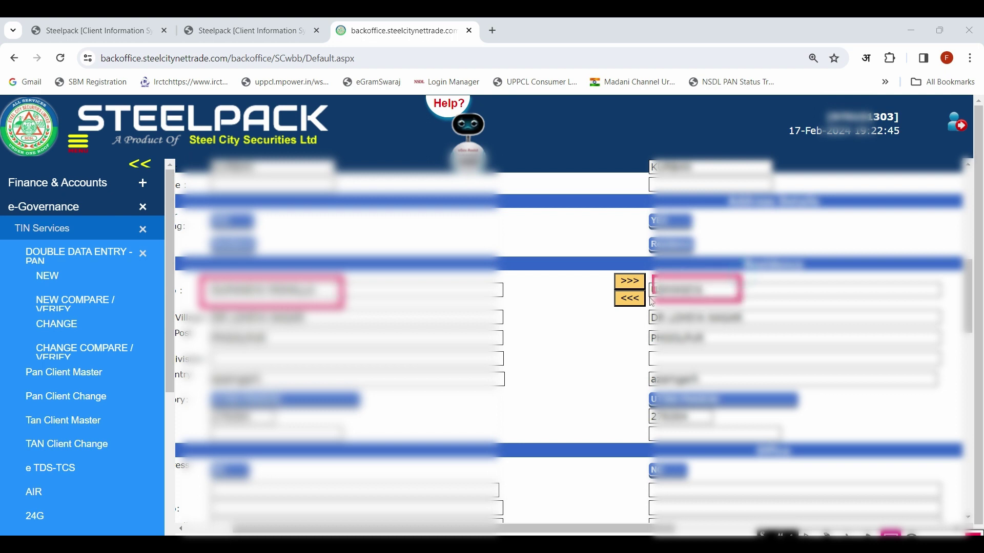
{"action": "mouse_move", "coordinate": [595, 270]}
{"action": "left_mouse_down"}
{"action": "mouse_move", "coordinate": [644, 279]}
{"action": "mouse_move", "coordinate": [653, 319]}
{"action": "left_mouse_up"}
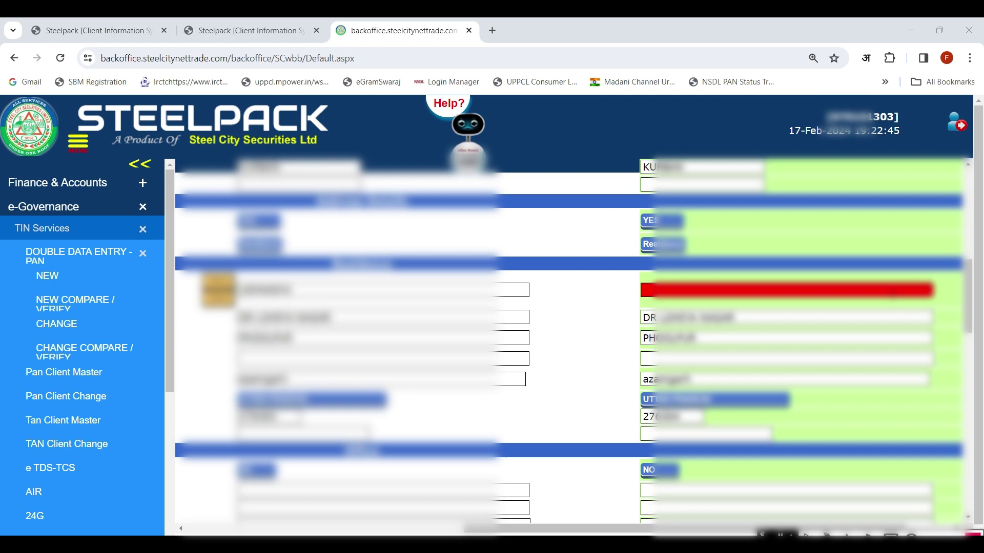
Scroll to the residence address section, where the first address line is flagged red.
{"action": "scroll", "coordinate": [892, 291], "scroll_direction": "up", "scroll_amount": 10}
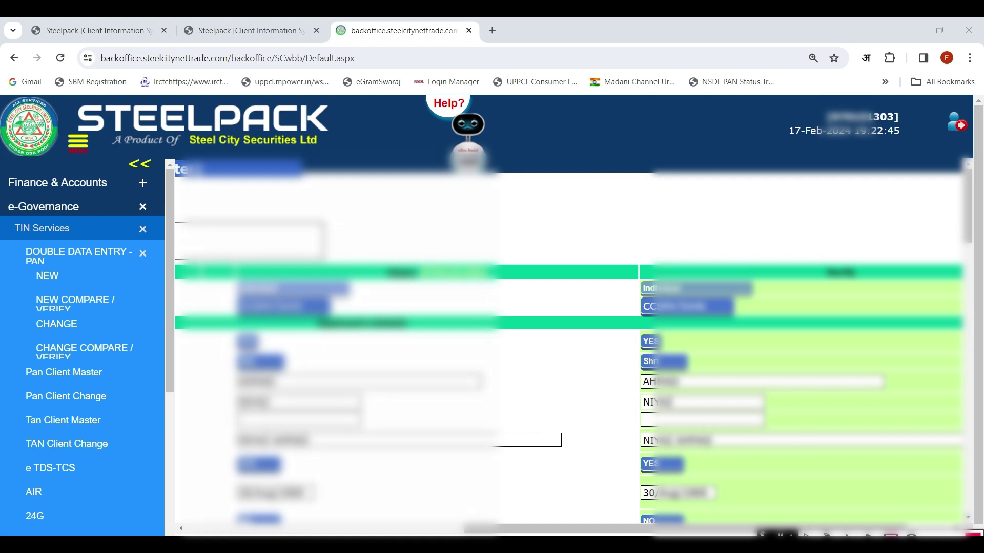
{"action": "left_click", "coordinate": [891, 534]}
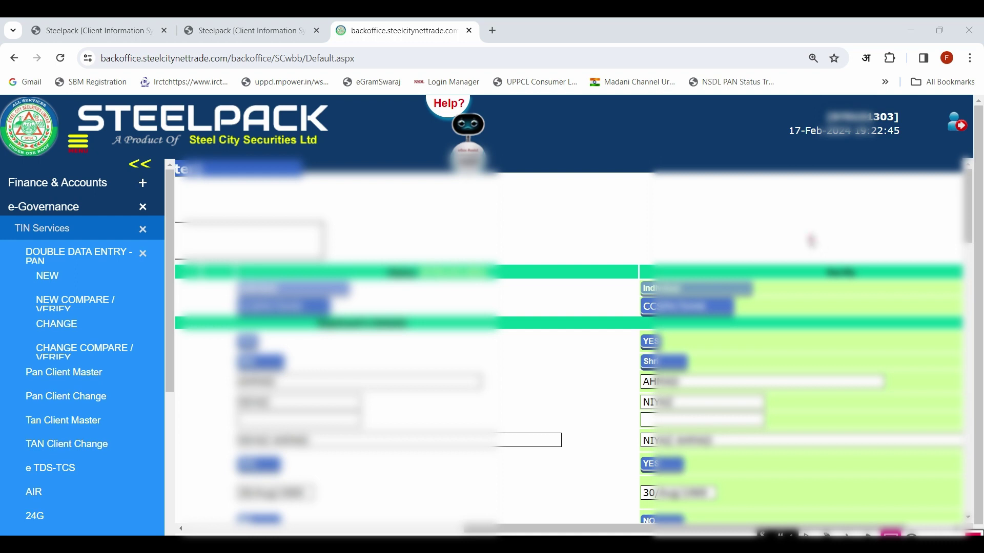
{"action": "left_click_drag", "start_coordinate": [810, 236], "coordinate": [869, 267]}
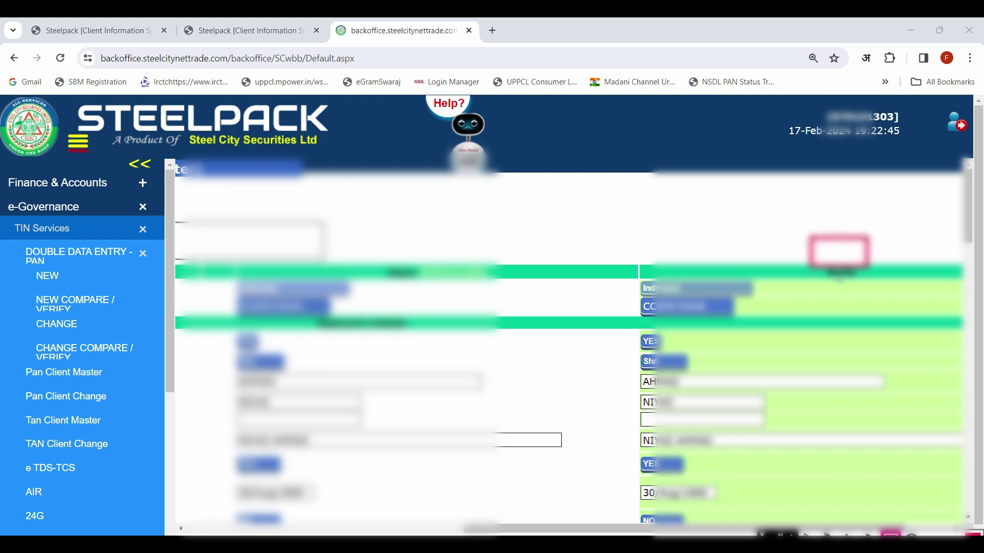
{"action": "left_click_drag", "start_coordinate": [803, 267], "coordinate": [873, 285]}
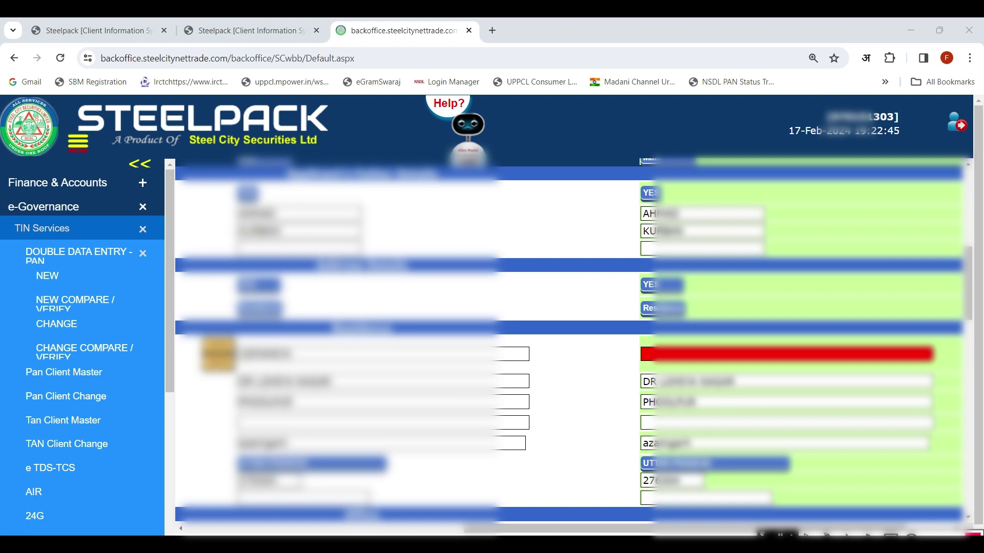
Scroll the form horizontally until the >>> and <<< copy buttons beside the address line show.
{"action": "left_click_drag", "start_coordinate": [685, 528], "coordinate": [457, 528]}
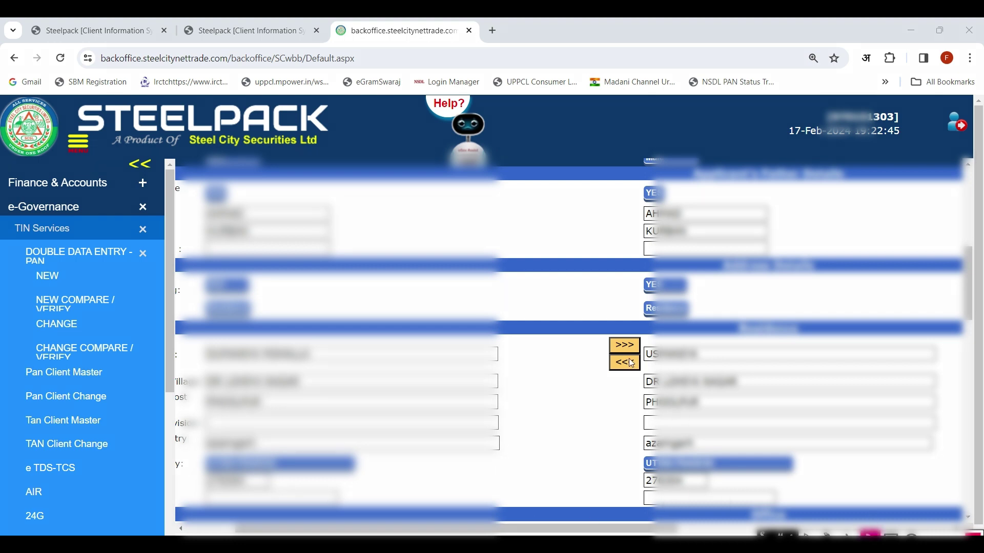
{"action": "left_click_drag", "start_coordinate": [644, 339], "coordinate": [697, 339]}
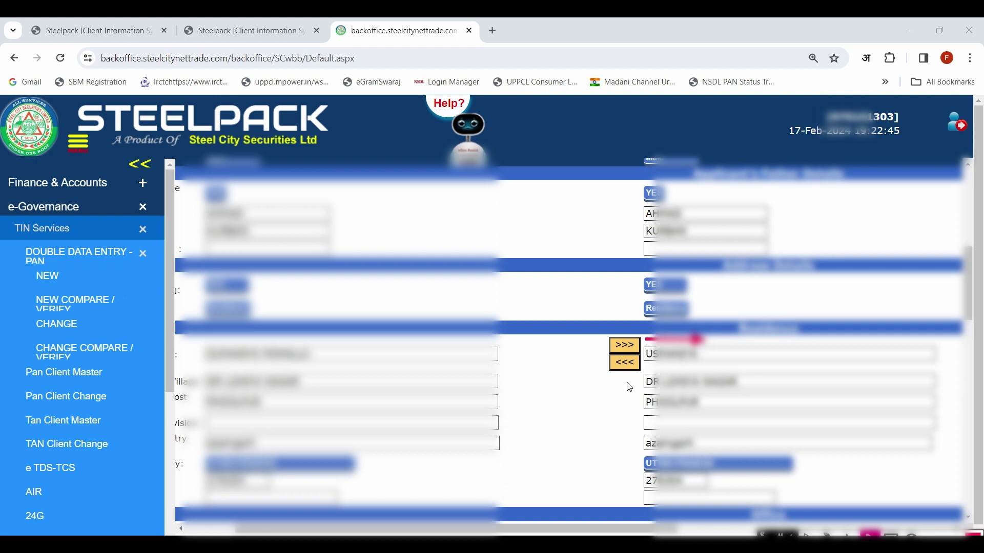
{"action": "left_click_drag", "start_coordinate": [603, 366], "coordinate": [528, 367]}
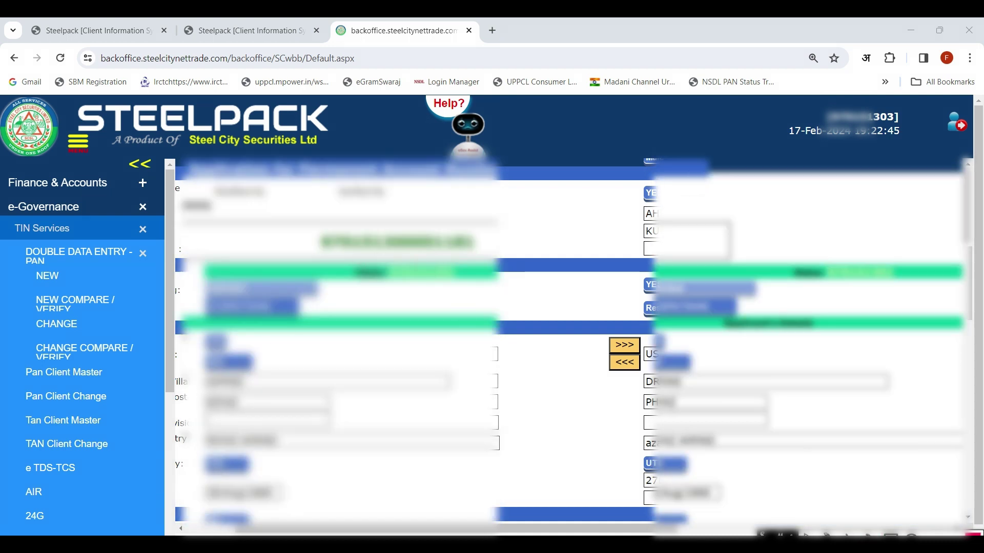
{"action": "left_click_drag", "start_coordinate": [344, 260], "coordinate": [501, 288]}
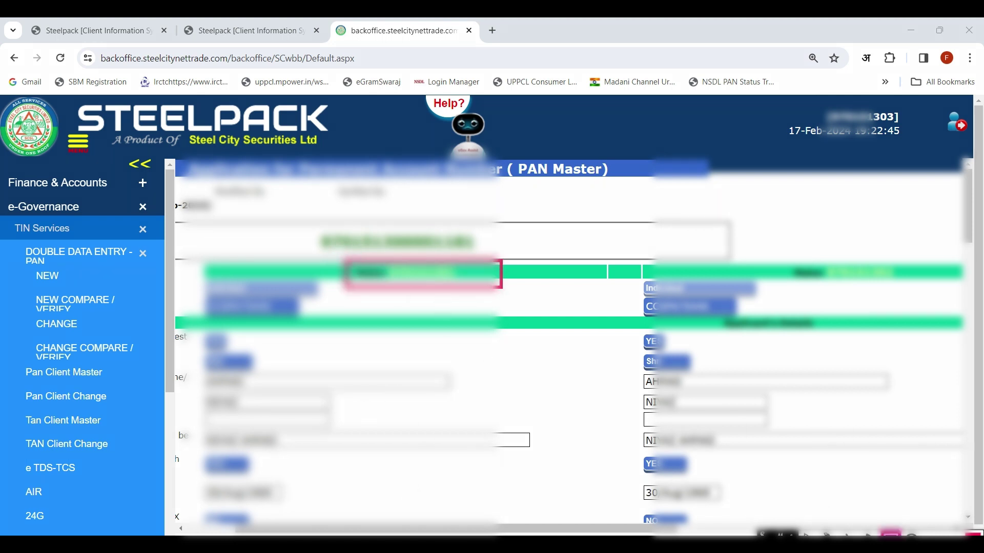
{"action": "left_click_drag", "start_coordinate": [768, 251], "coordinate": [923, 310]}
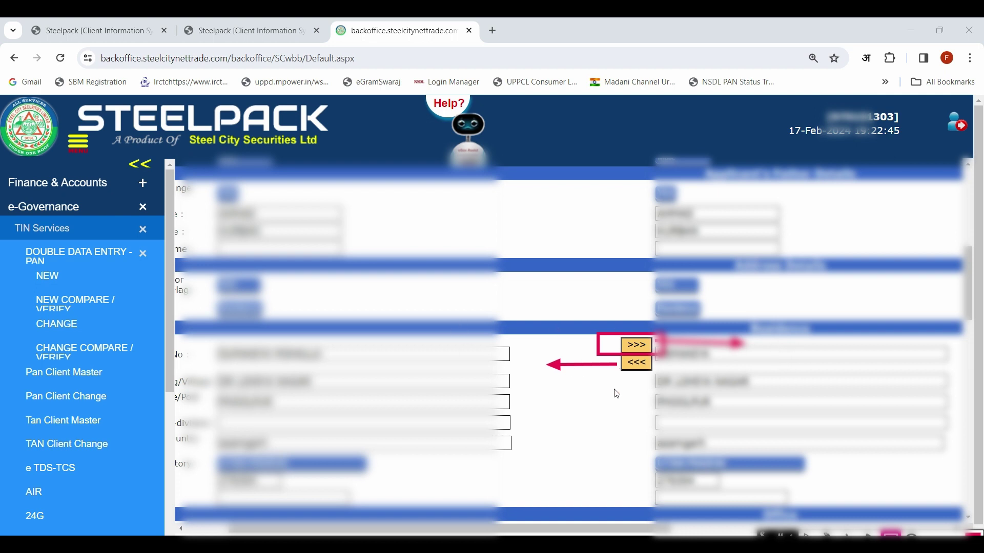
Use >>> beside the mismatched address line to copy Maker 1's value to Maker 2.
{"action": "left_click", "coordinate": [607, 368]}
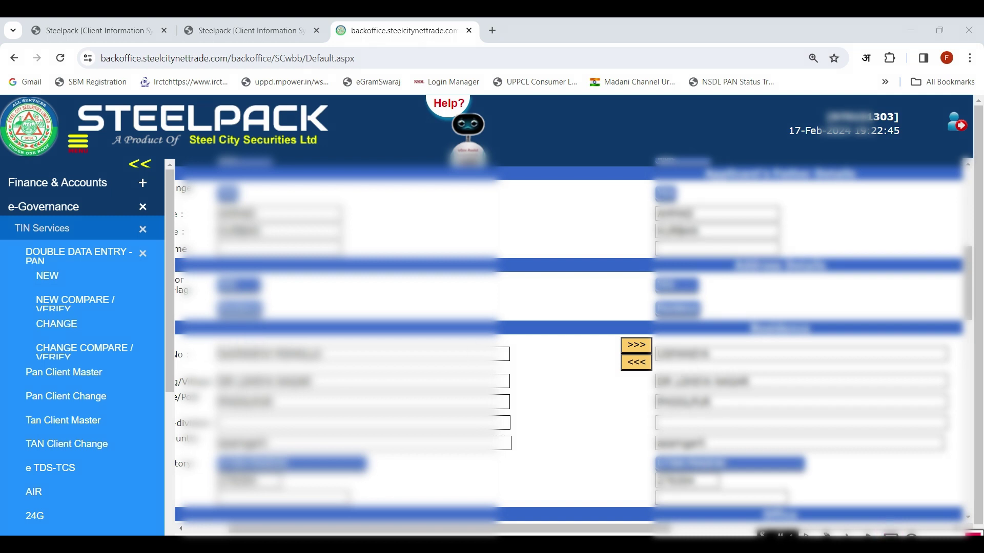
{"action": "left_click", "coordinate": [634, 348]}
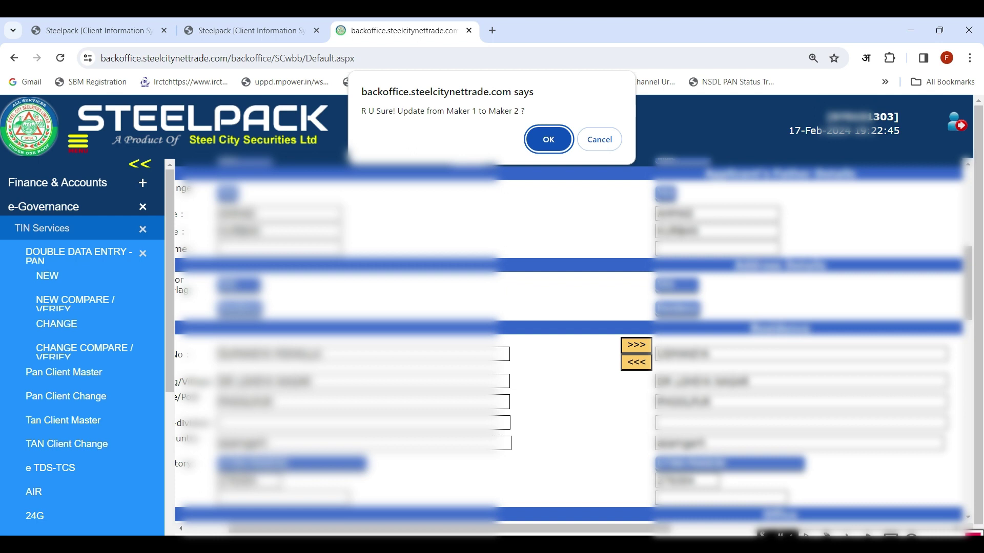
Accept the 'R U Sure! Update from Maker 1 to Maker 2 ?' confirmation with OK.
{"action": "left_click", "coordinate": [550, 142]}
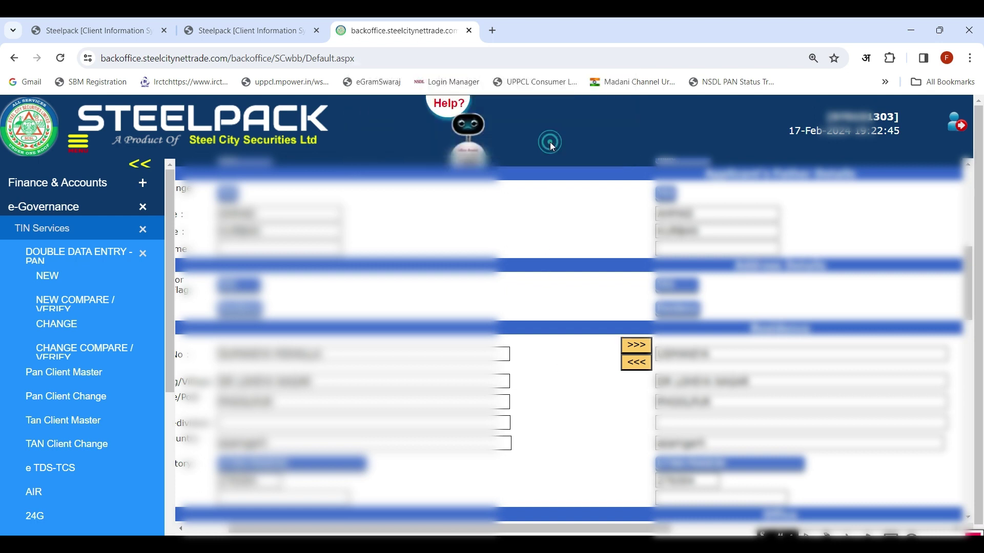
{"action": "left_click", "coordinate": [636, 361]}
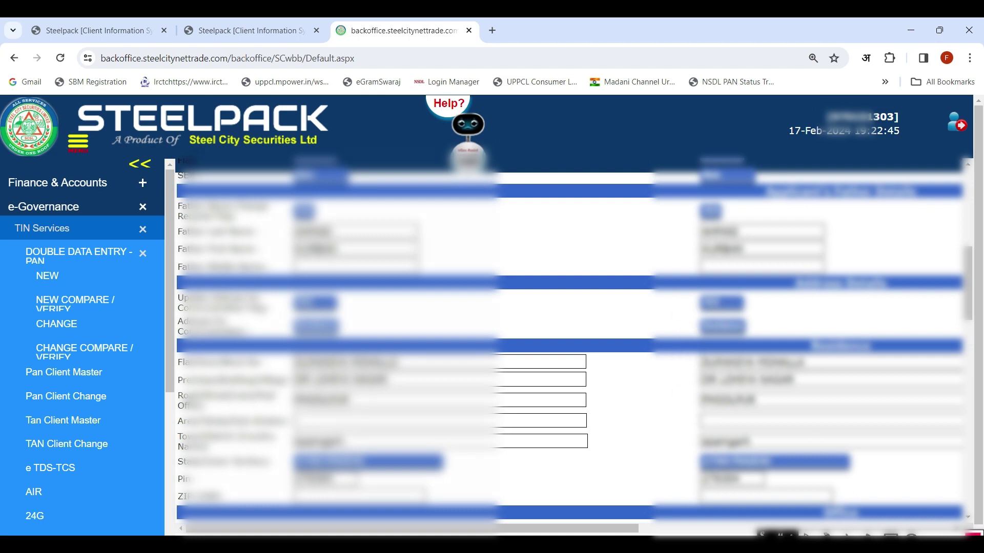
Check that the second entry's first residence address line now matches Maker 1, with no mismatch flagged.
{"action": "mouse_move", "coordinate": [651, 361]}
{"action": "left_mouse_down"}
{"action": "mouse_move", "coordinate": [707, 368]}
{"action": "mouse_move", "coordinate": [643, 404]}
{"action": "mouse_move", "coordinate": [638, 359]}
{"action": "left_mouse_up"}
{"action": "left_click_drag", "start_coordinate": [323, 347], "coordinate": [281, 353]}
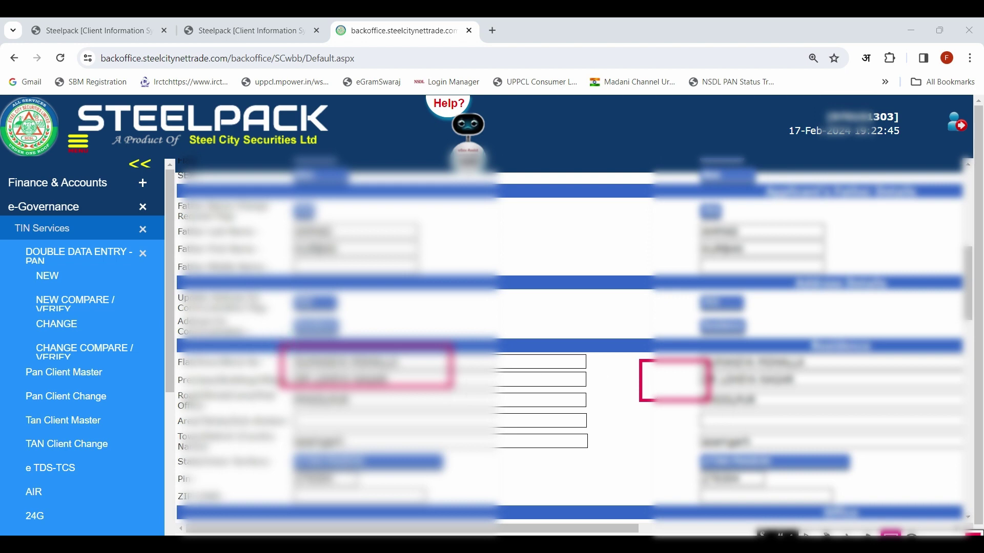
{"action": "mouse_move", "coordinate": [699, 377]}
{"action": "left_mouse_down"}
{"action": "mouse_move", "coordinate": [782, 333]}
{"action": "mouse_move", "coordinate": [689, 328]}
{"action": "left_mouse_up"}
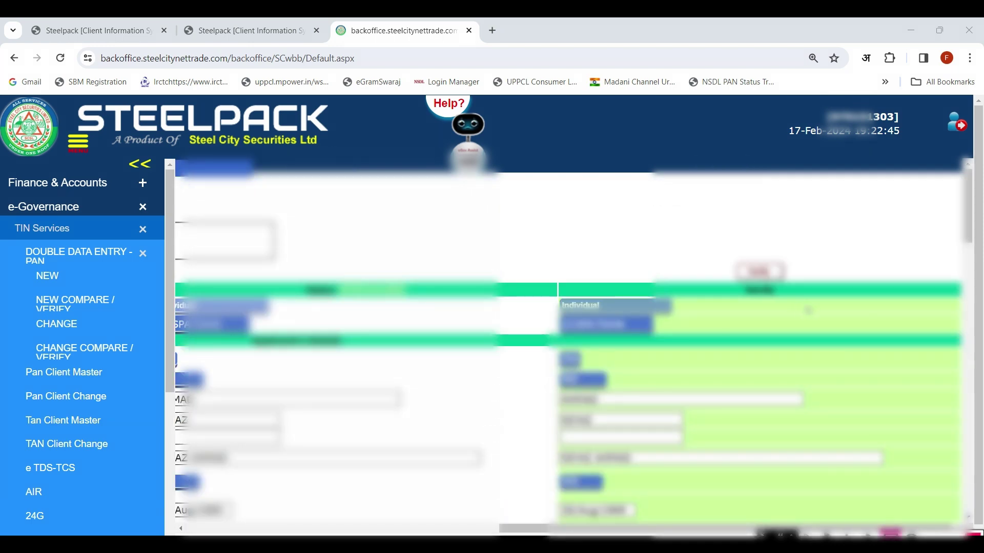
{"action": "mouse_move", "coordinate": [700, 238]}
{"action": "left_mouse_down"}
{"action": "mouse_move", "coordinate": [804, 302]}
{"action": "mouse_move", "coordinate": [812, 288]}
{"action": "left_mouse_up"}
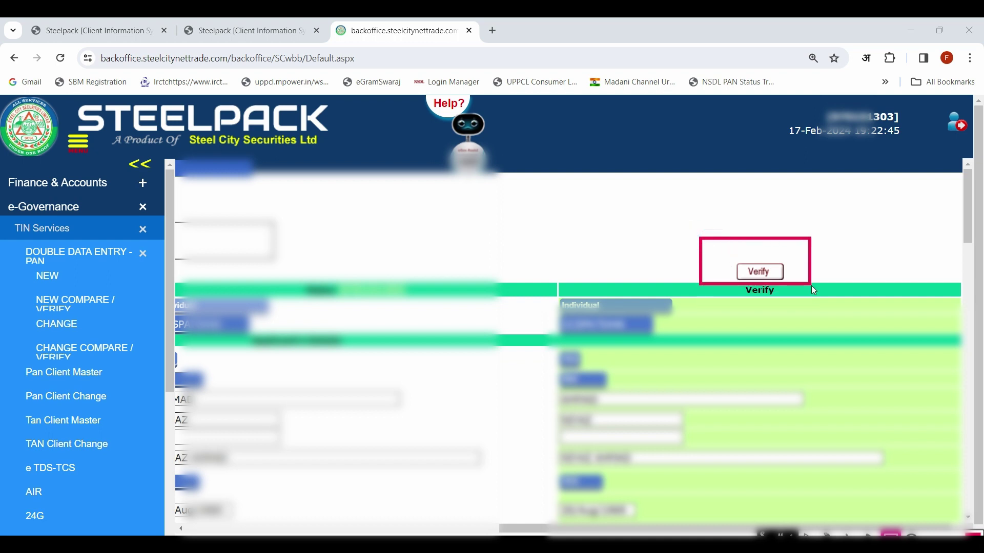
{"action": "mouse_move", "coordinate": [725, 255]}
{"action": "left_mouse_down"}
{"action": "mouse_move", "coordinate": [755, 286]}
{"action": "mouse_move", "coordinate": [792, 287]}
{"action": "left_mouse_up"}
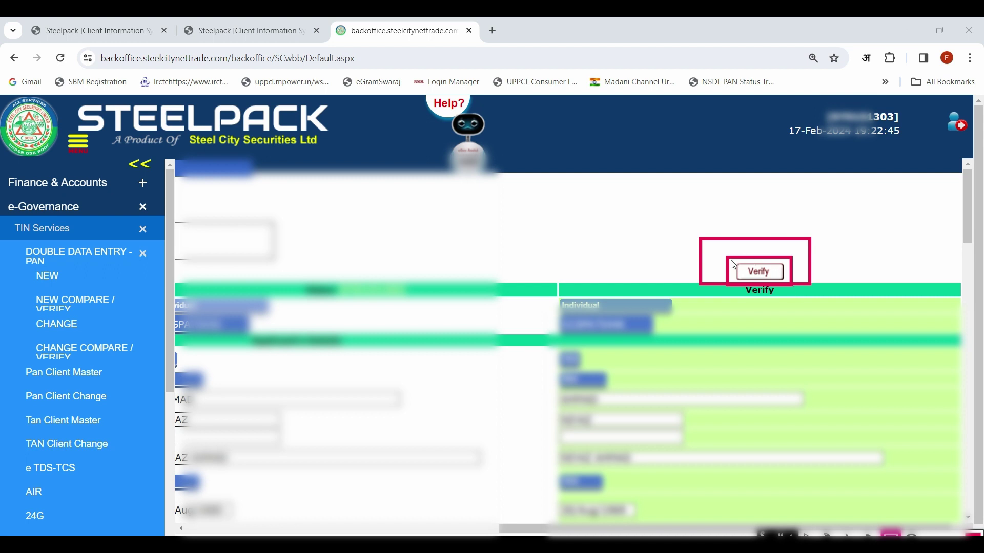
{"action": "left_click_drag", "start_coordinate": [731, 261], "coordinate": [793, 287]}
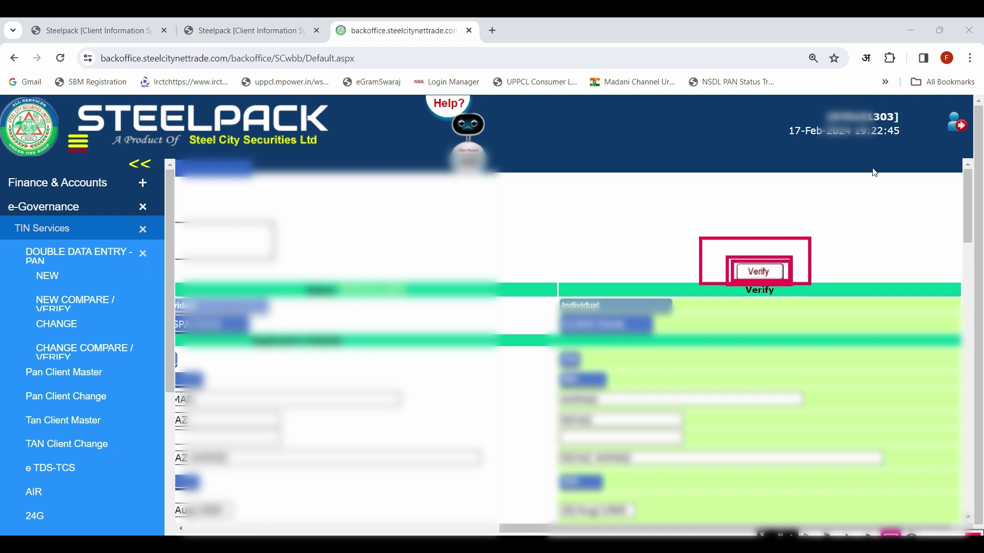
{"action": "mouse_move", "coordinate": [905, 101]}
{"action": "left_mouse_down"}
{"action": "mouse_move", "coordinate": [866, 105]}
{"action": "mouse_move", "coordinate": [811, 141]}
{"action": "left_mouse_up"}
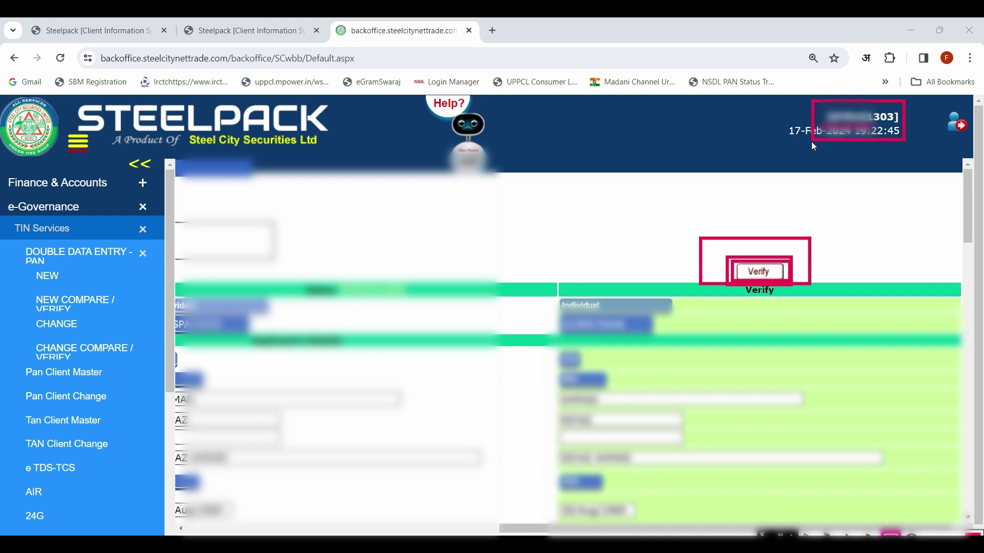